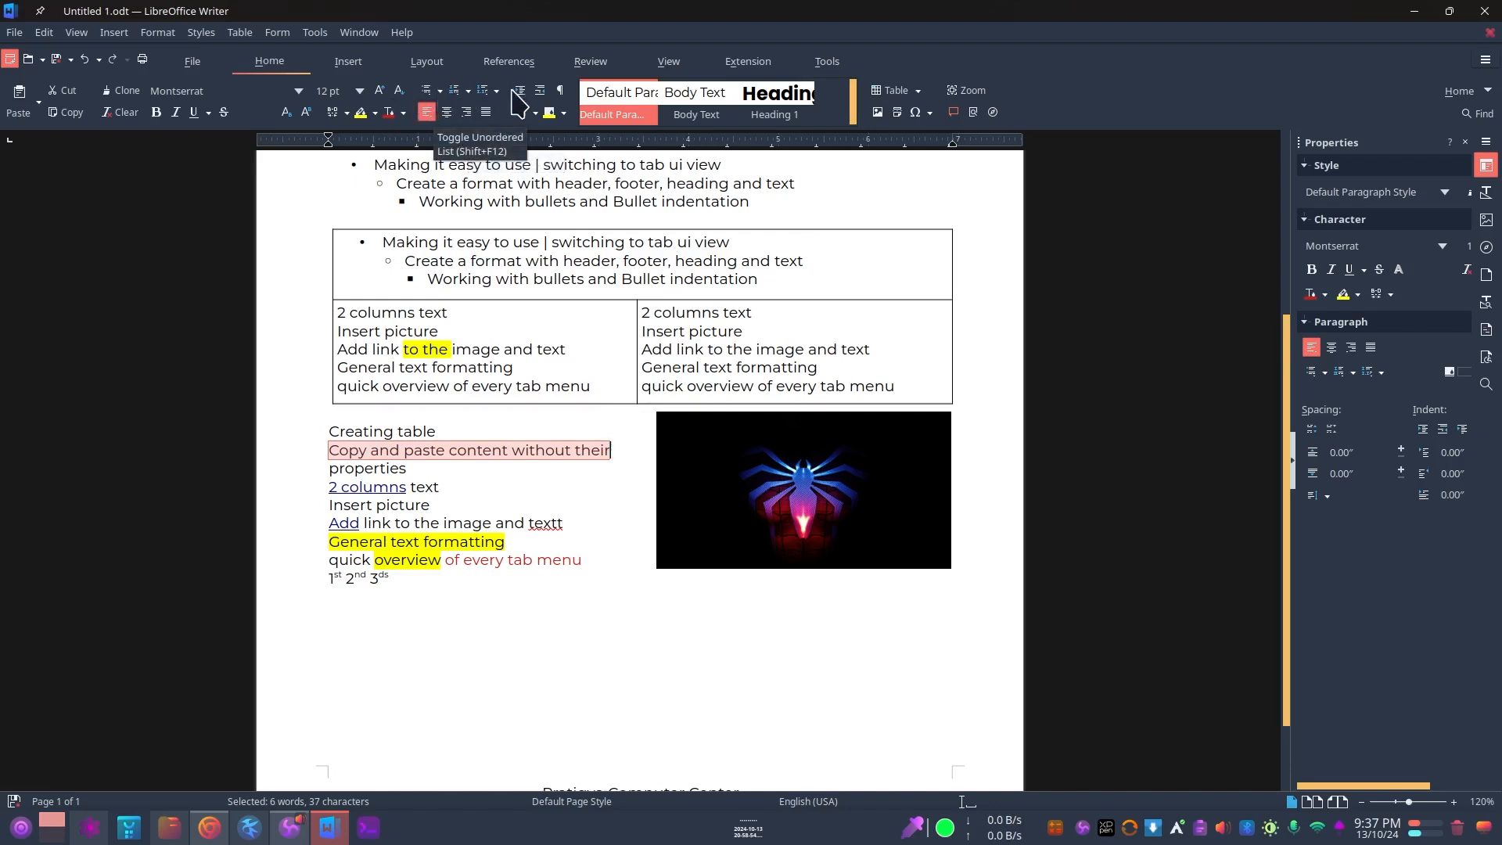
Enlarge the selected text "Copy and paste content without their" by two size steps, and shrink it back by two.
{"action": "left_click", "coordinate": [380, 92]}
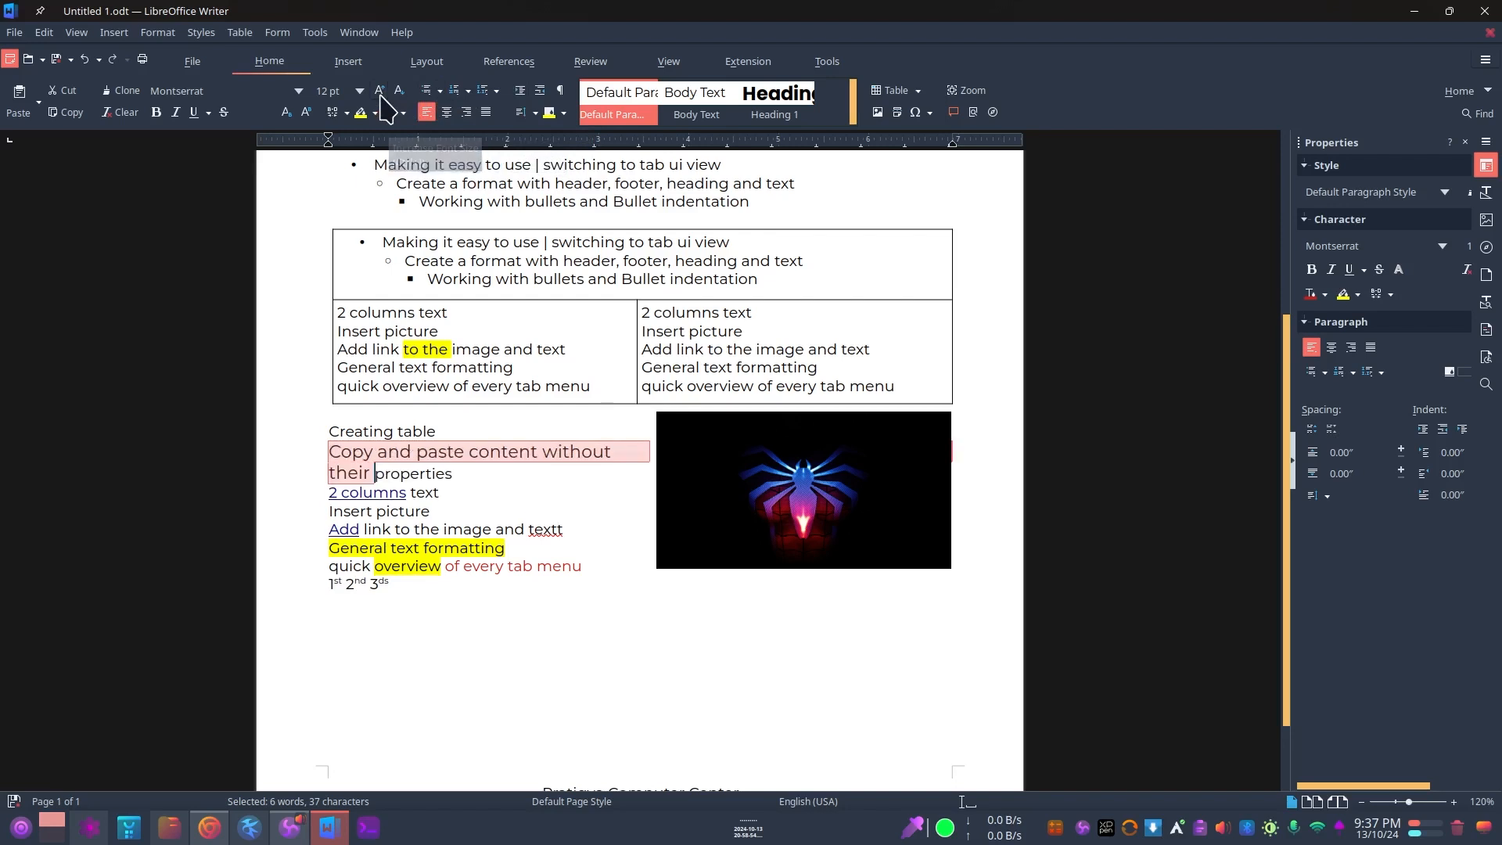
{"action": "left_click", "coordinate": [380, 91]}
{"action": "left_click", "coordinate": [399, 89]}
{"action": "left_click", "coordinate": [399, 90]}
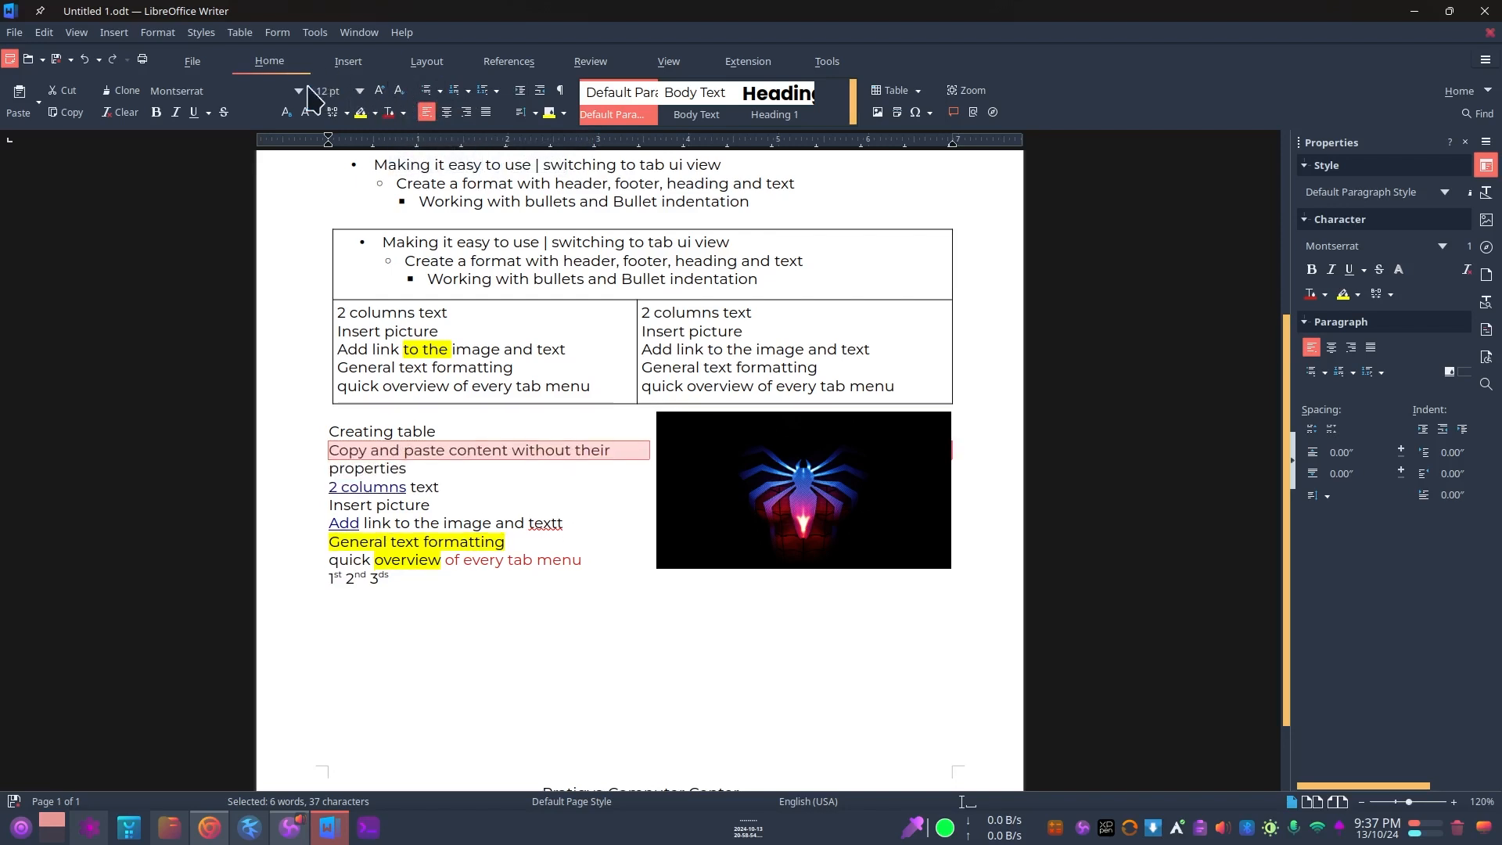
Give the paragraph "Copy and paste content without their properties" a light lime background colour.
{"action": "left_click", "coordinate": [563, 115]}
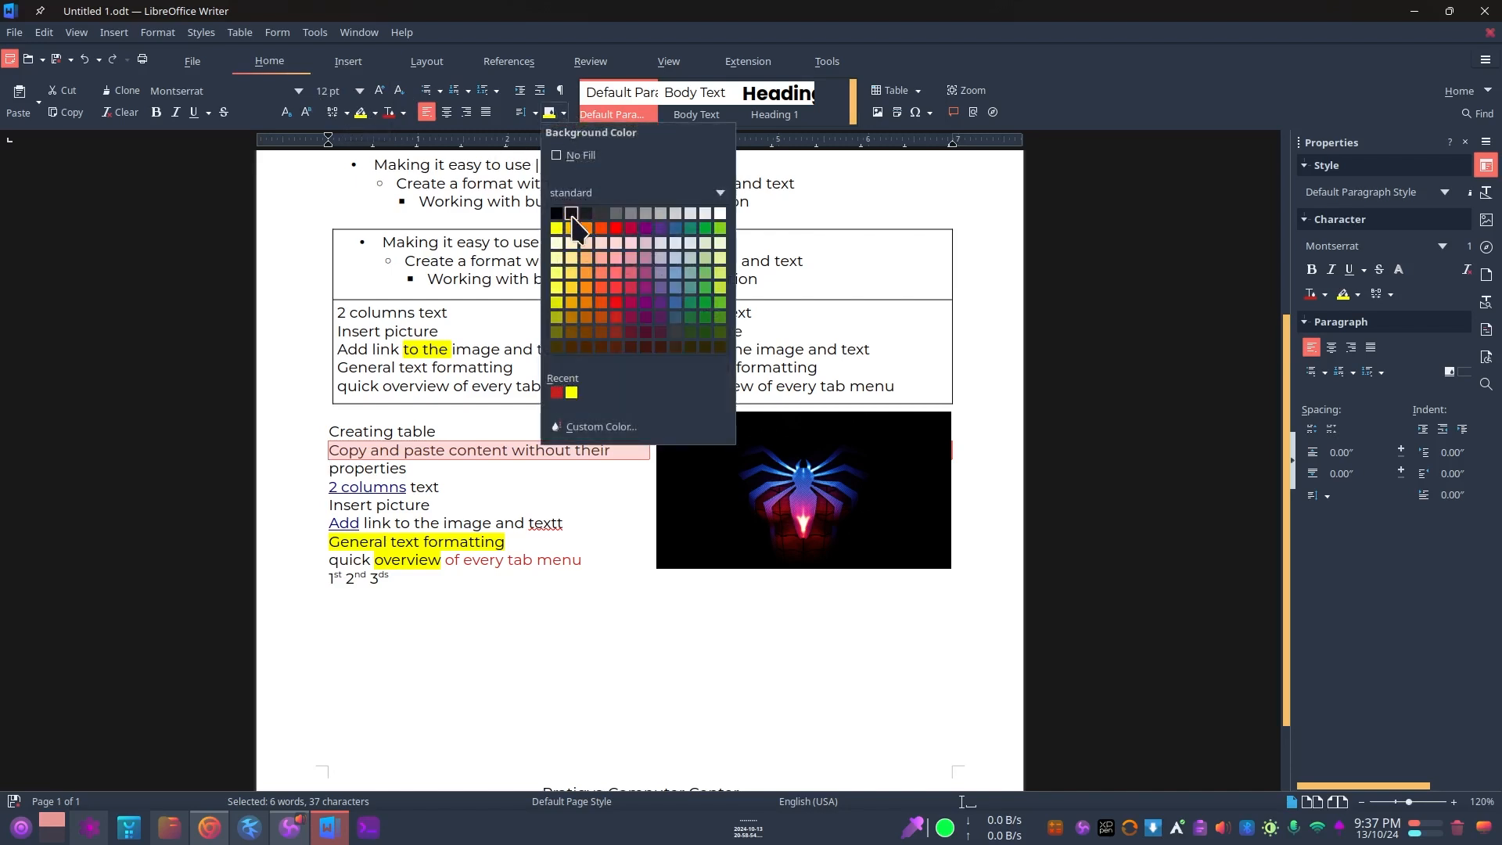
{"action": "left_click", "coordinate": [720, 258]}
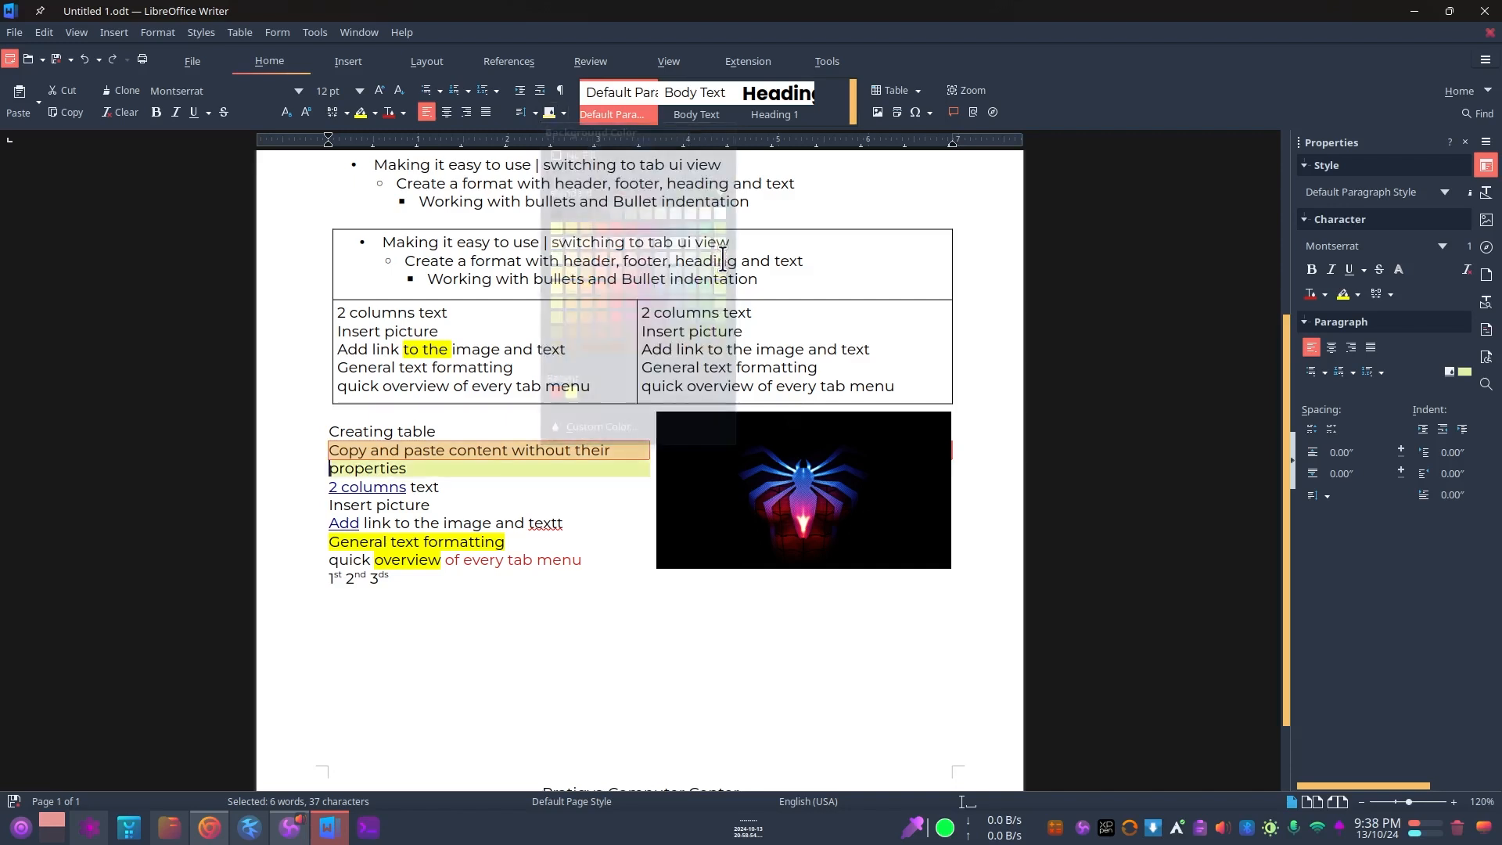
{"action": "left_click", "coordinate": [407, 504]}
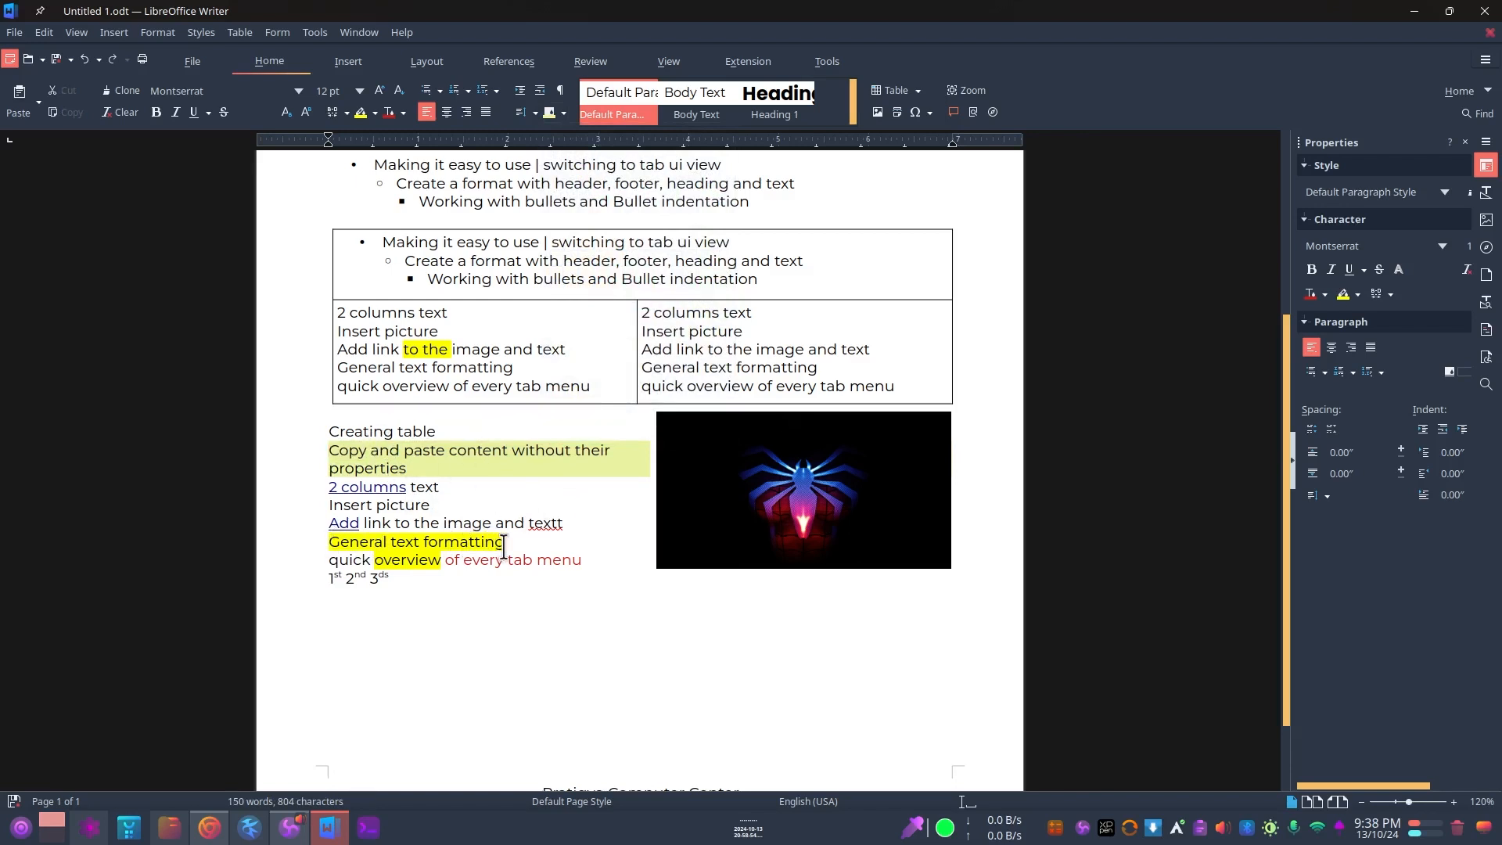
{"action": "left_click", "coordinate": [328, 449]}
{"action": "left_click_drag", "start_coordinate": [328, 450], "coordinate": [634, 469]}
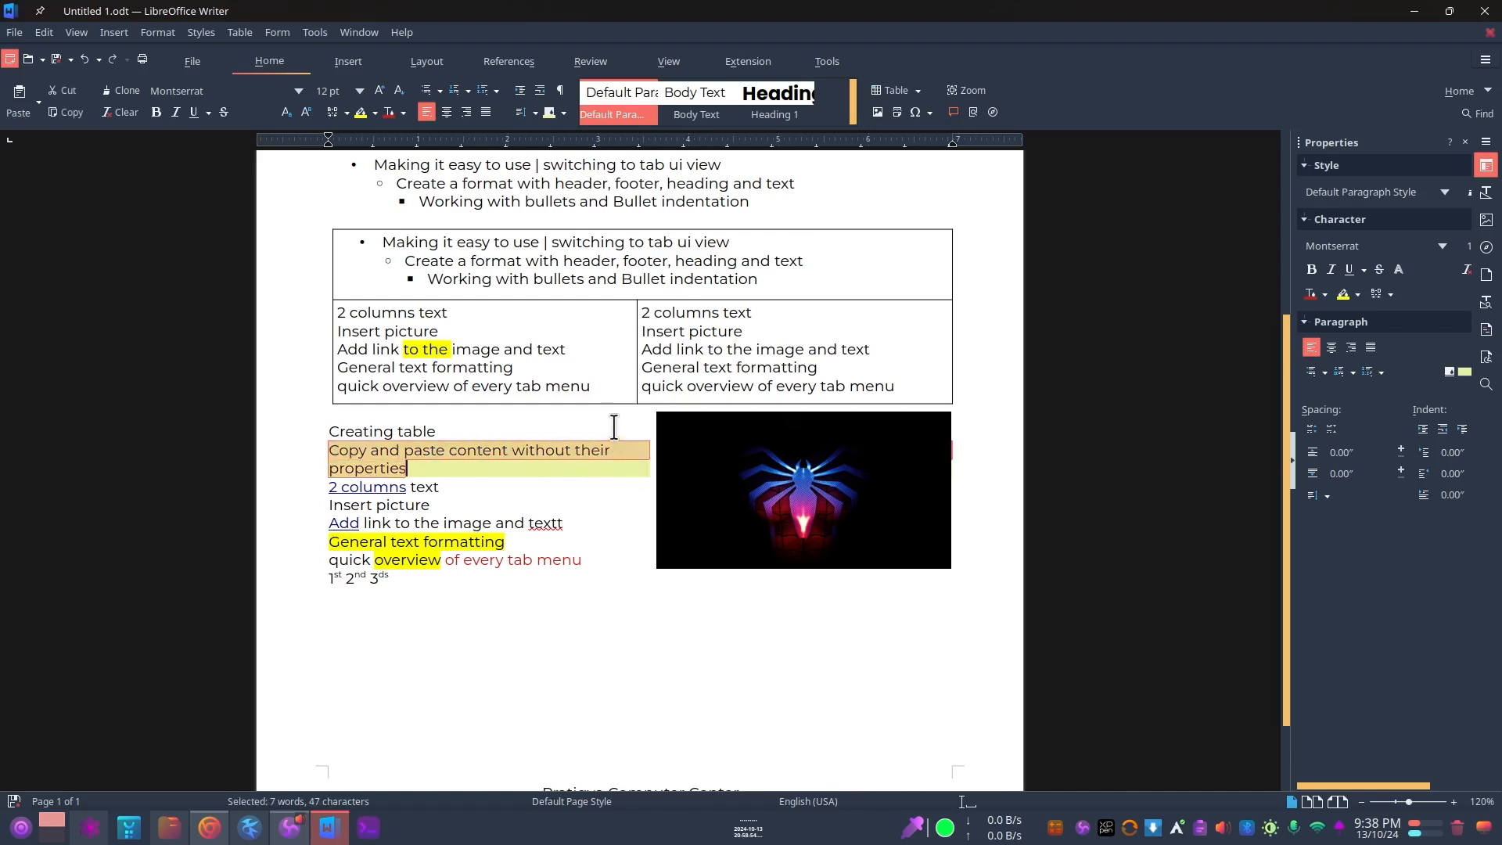
{"action": "left_click", "coordinate": [407, 469]}
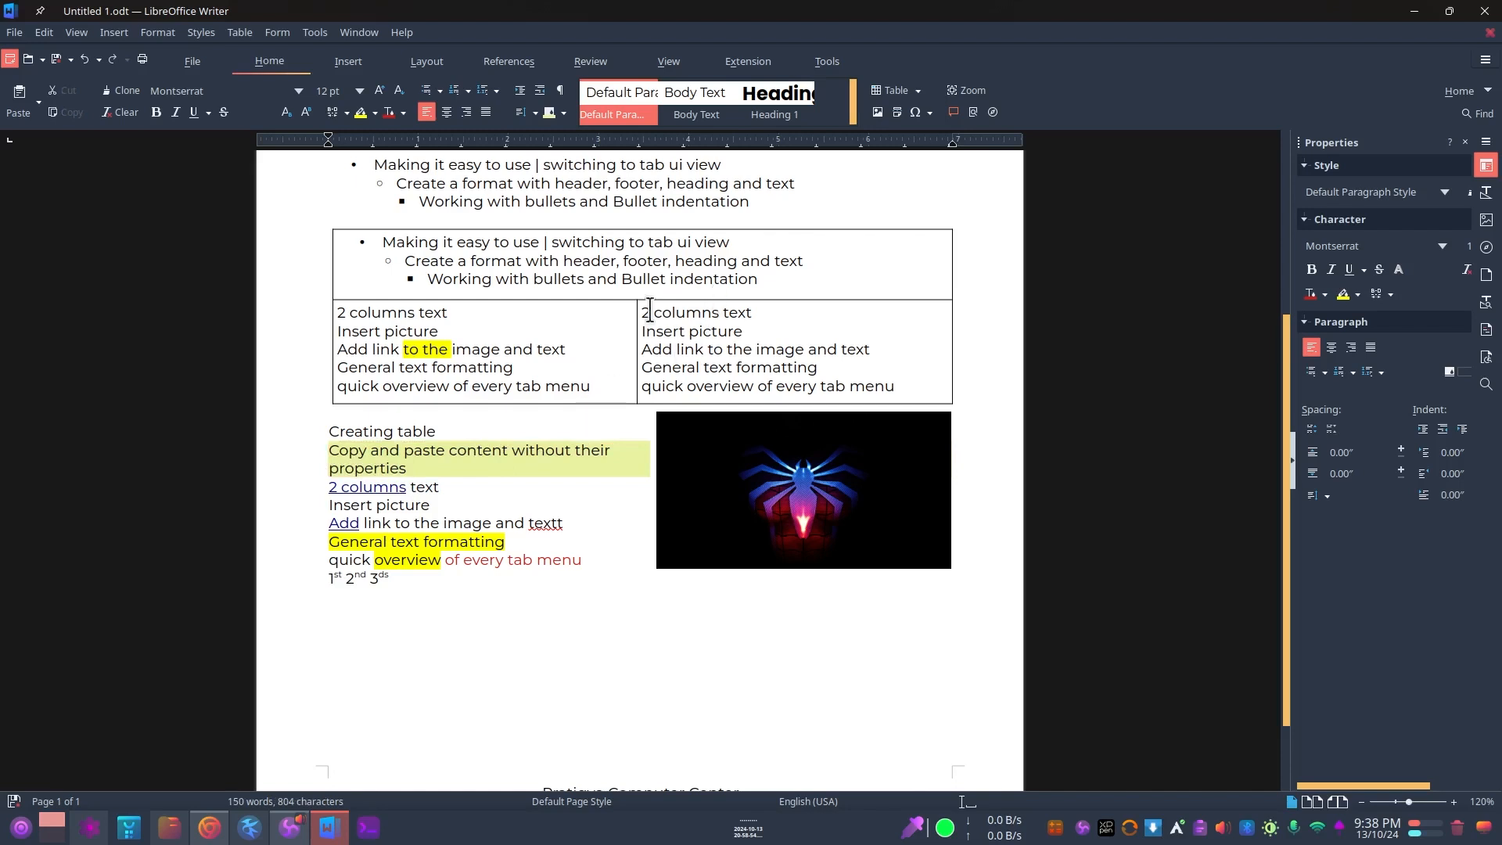
Show the document's formatting marks and hide them again.
{"action": "left_click", "coordinate": [560, 91]}
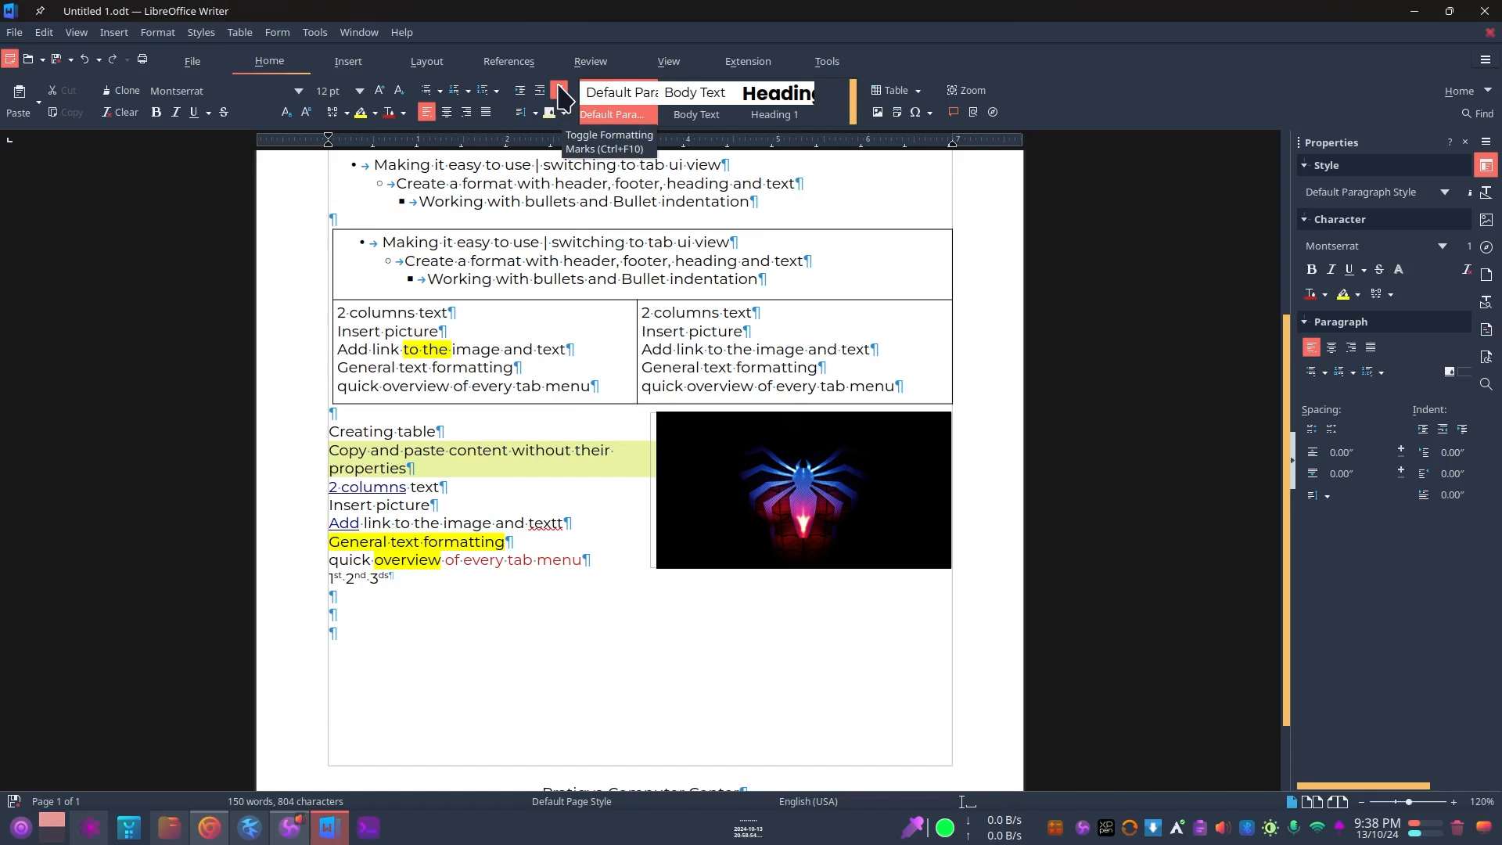
{"action": "left_click", "coordinate": [560, 96]}
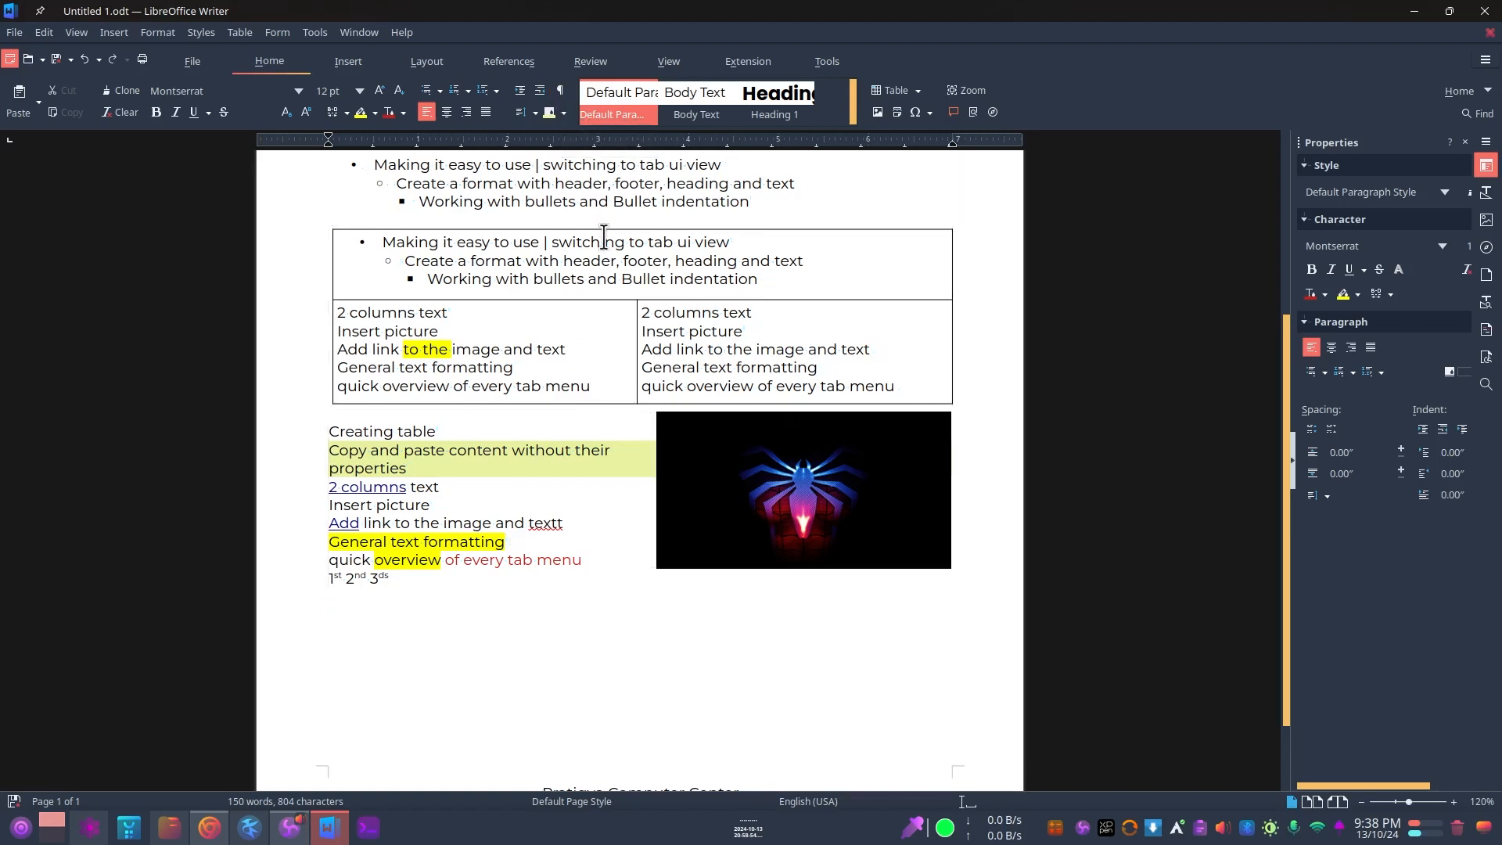
Look through the available paragraph style presets, from Default Paragraph Style to Preformatted Text.
{"action": "scroll", "coordinate": [685, 105], "scroll_direction": "down", "scroll_amount": 5}
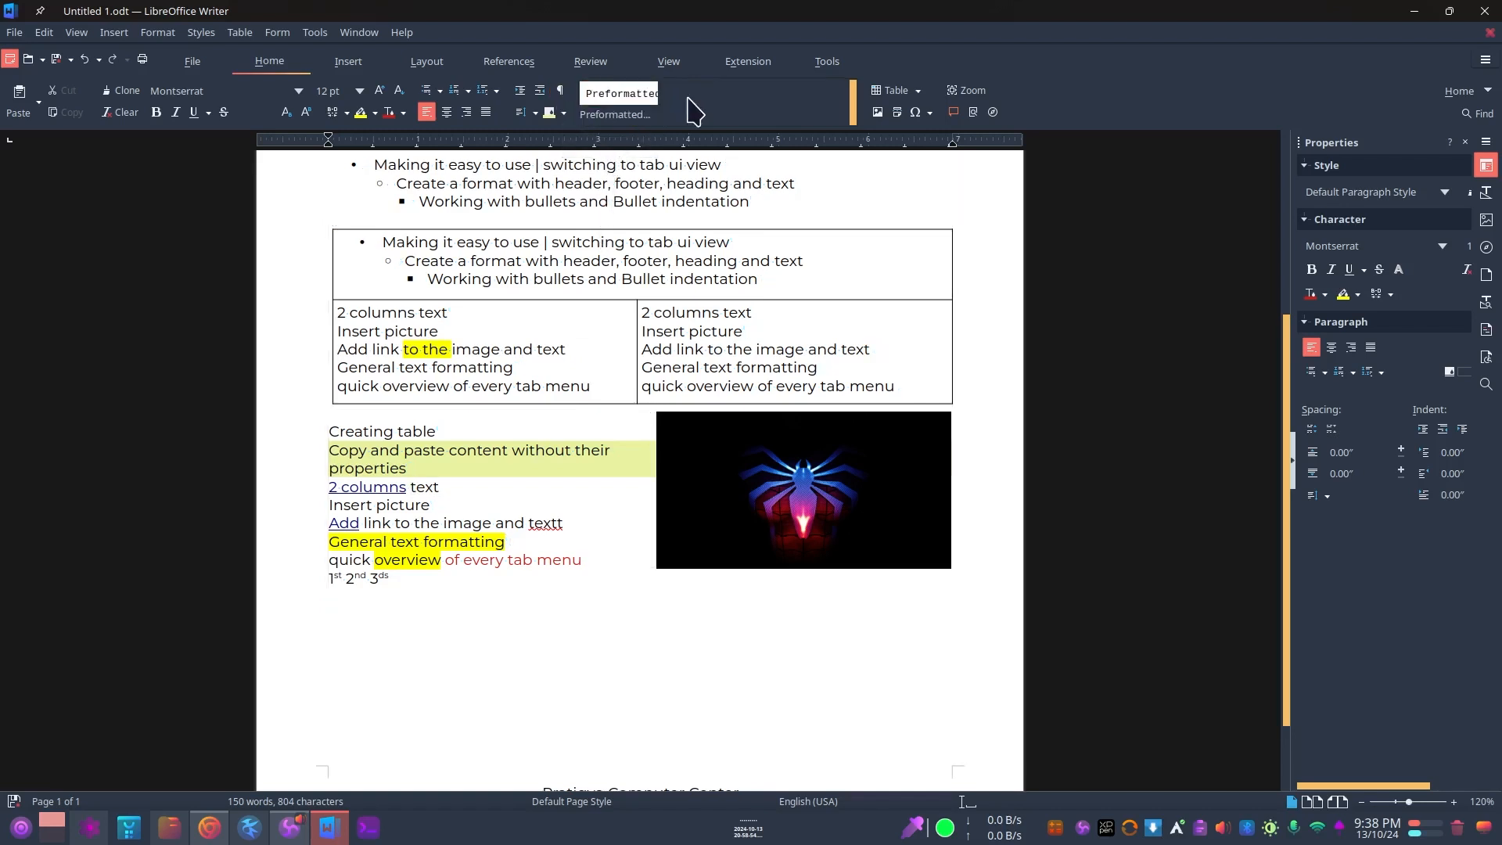
{"action": "scroll", "coordinate": [694, 110], "scroll_direction": "up", "scroll_amount": 5}
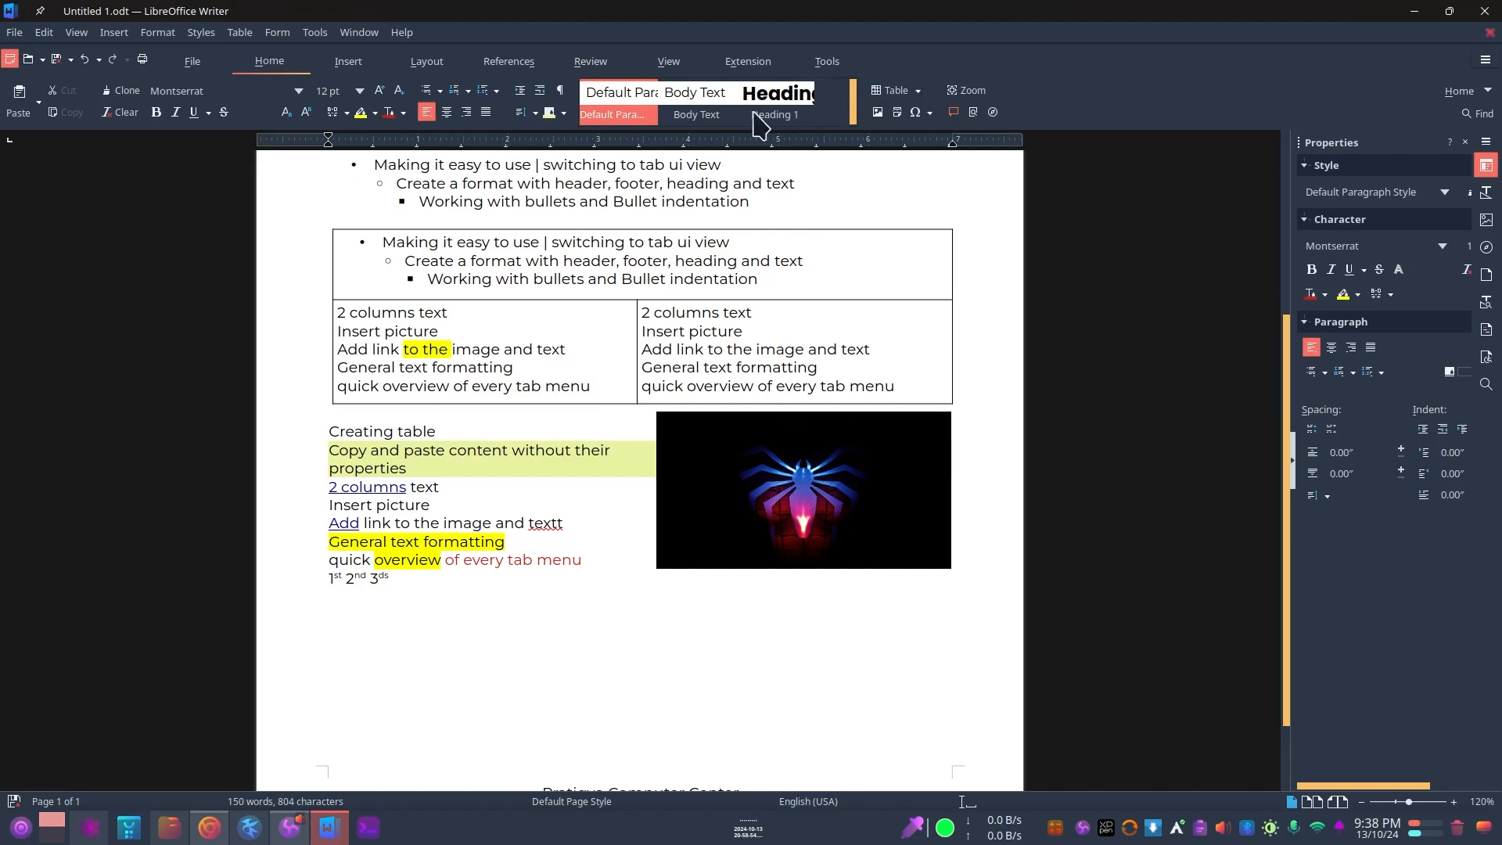
{"action": "scroll", "coordinate": [689, 102], "scroll_direction": "down", "scroll_amount": 5}
{"action": "scroll", "coordinate": [689, 103], "scroll_direction": "up", "scroll_amount": 5}
{"action": "scroll", "coordinate": [689, 102], "scroll_direction": "down", "scroll_amount": 5}
{"action": "scroll", "coordinate": [689, 102], "scroll_direction": "up", "scroll_amount": 5}
{"action": "scroll", "coordinate": [689, 102], "scroll_direction": "down", "scroll_amount": 5}
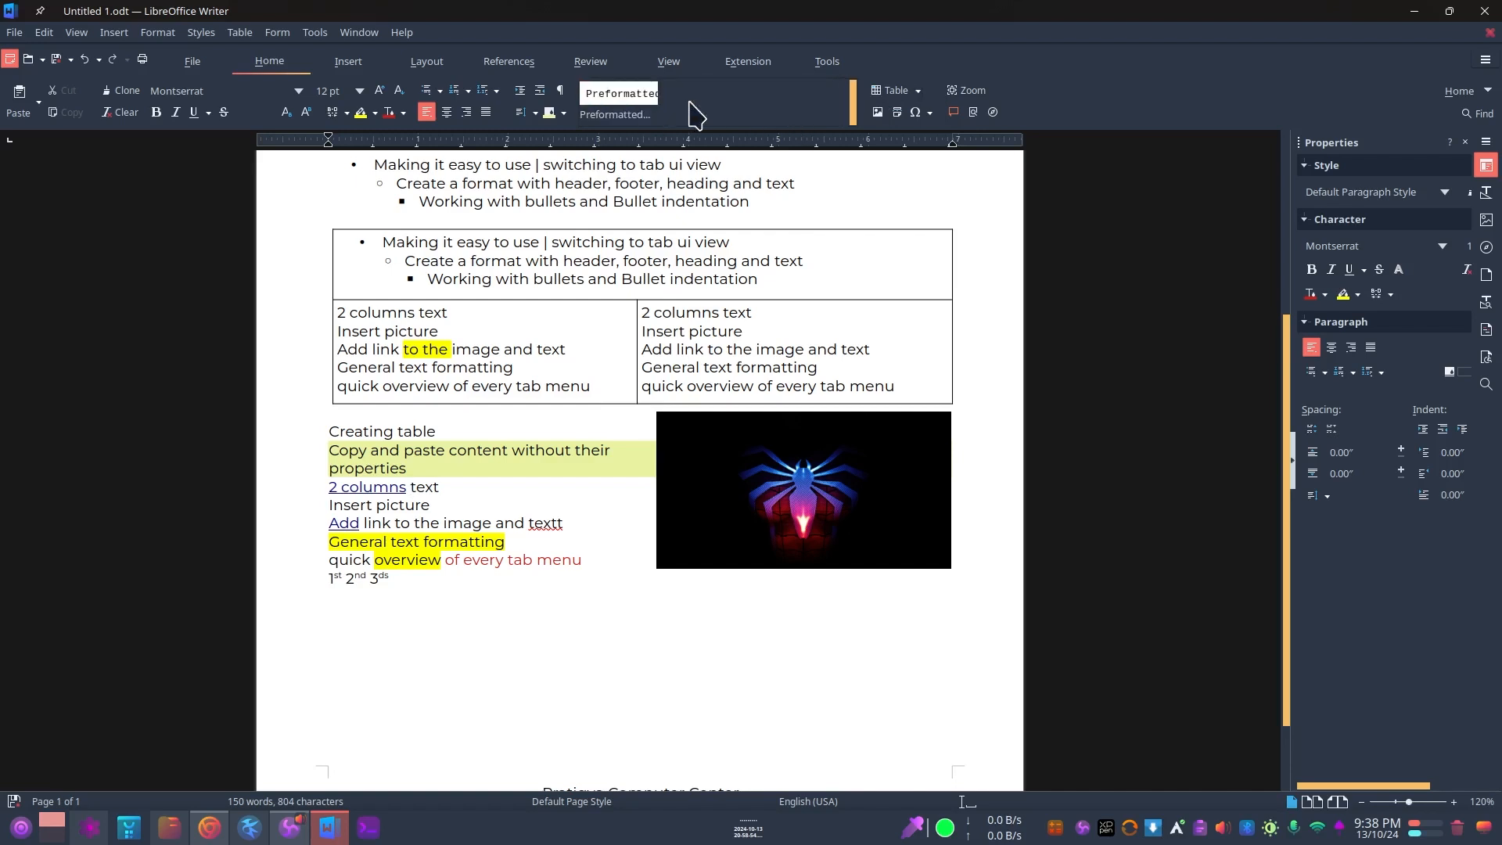
View the table size grid and the Zoom & View Layout settings, and close them without changes.
{"action": "left_click", "coordinate": [918, 90]}
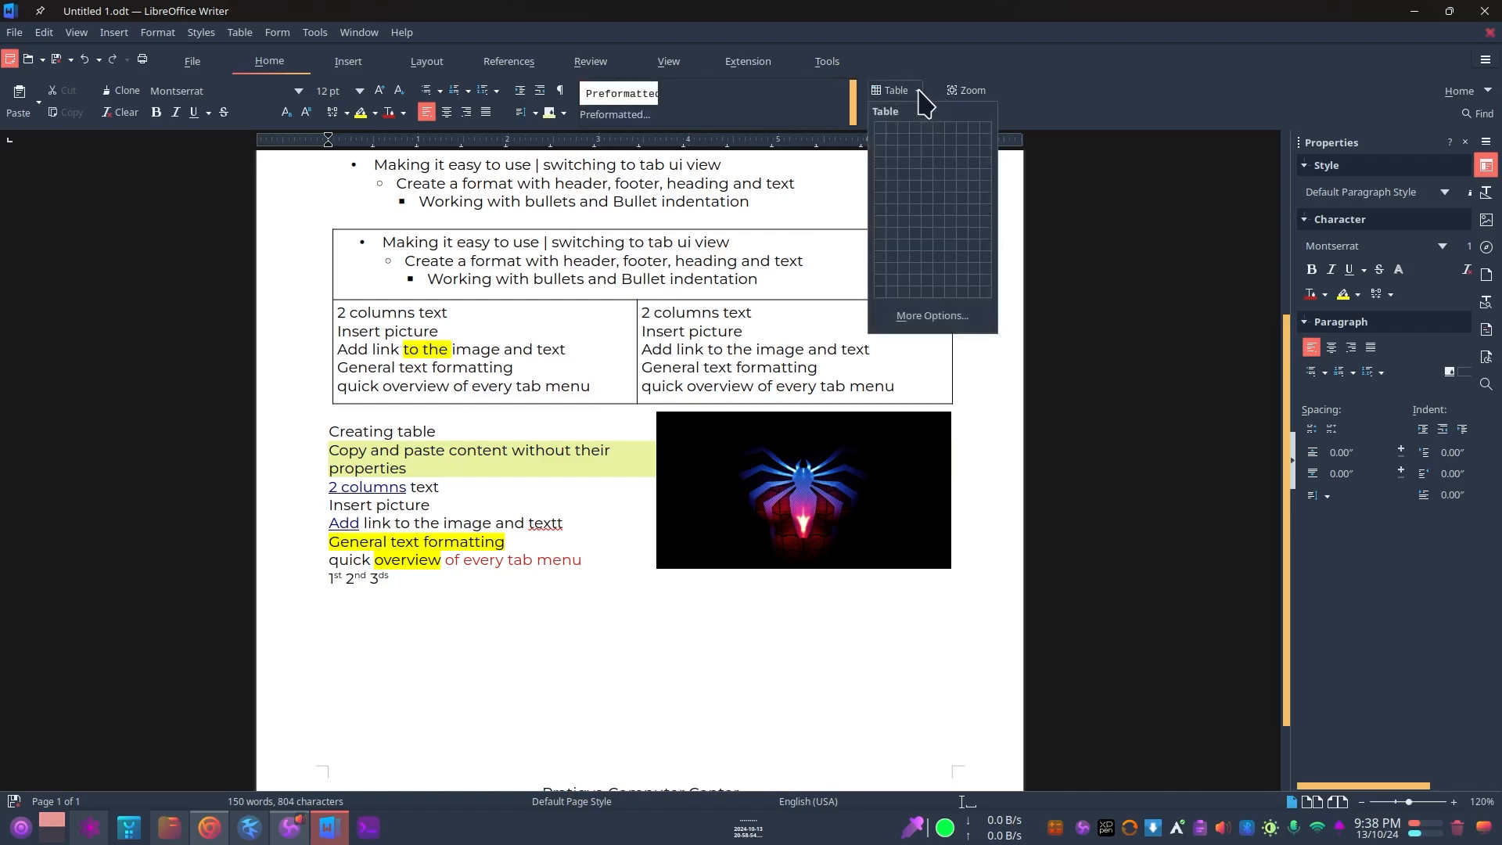
{"action": "left_click", "coordinate": [963, 95]}
{"action": "left_click", "coordinate": [973, 97]}
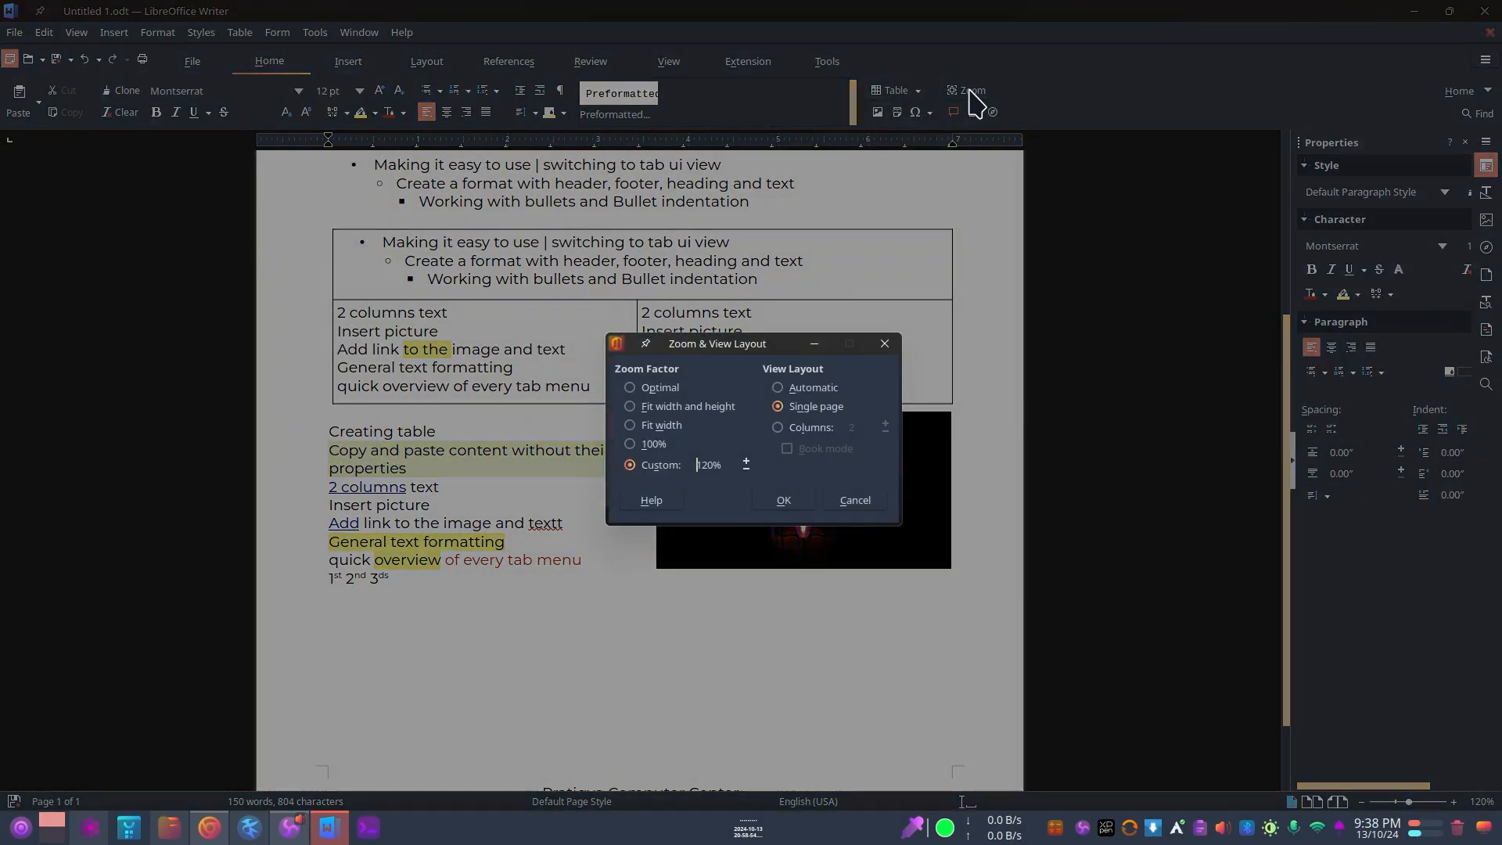
{"action": "left_click", "coordinate": [884, 344]}
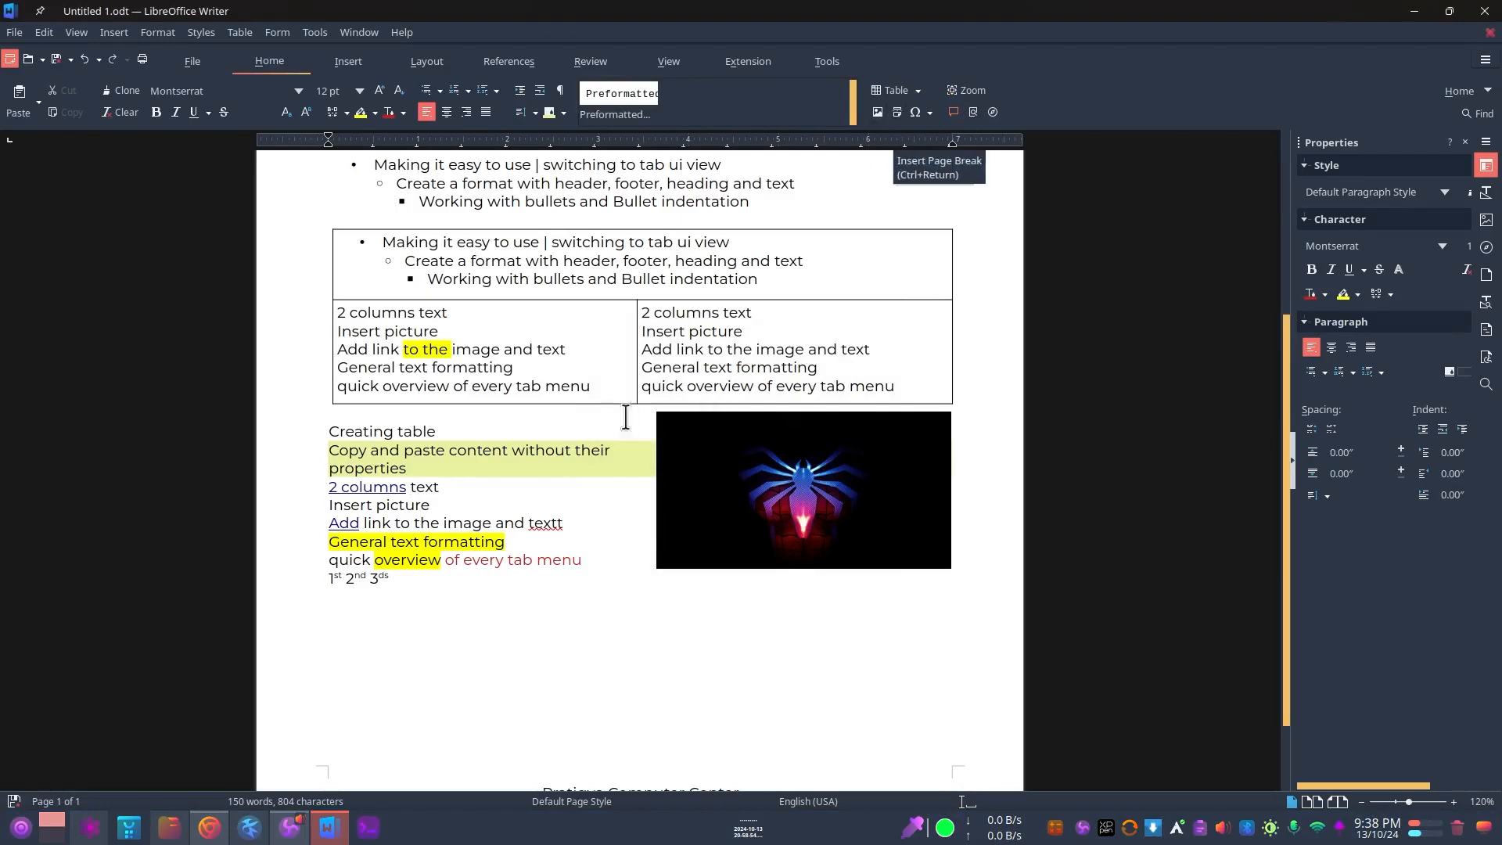
Add an empty bullet below "Working with bullets and Bullet indentation" and insert a page break before it.
{"action": "scroll", "coordinate": [620, 419], "scroll_direction": "up", "scroll_amount": 5}
{"action": "scroll", "coordinate": [564, 419], "scroll_direction": "down", "scroll_amount": 7}
{"action": "scroll", "coordinate": [560, 391], "scroll_direction": "up", "scroll_amount": 8}
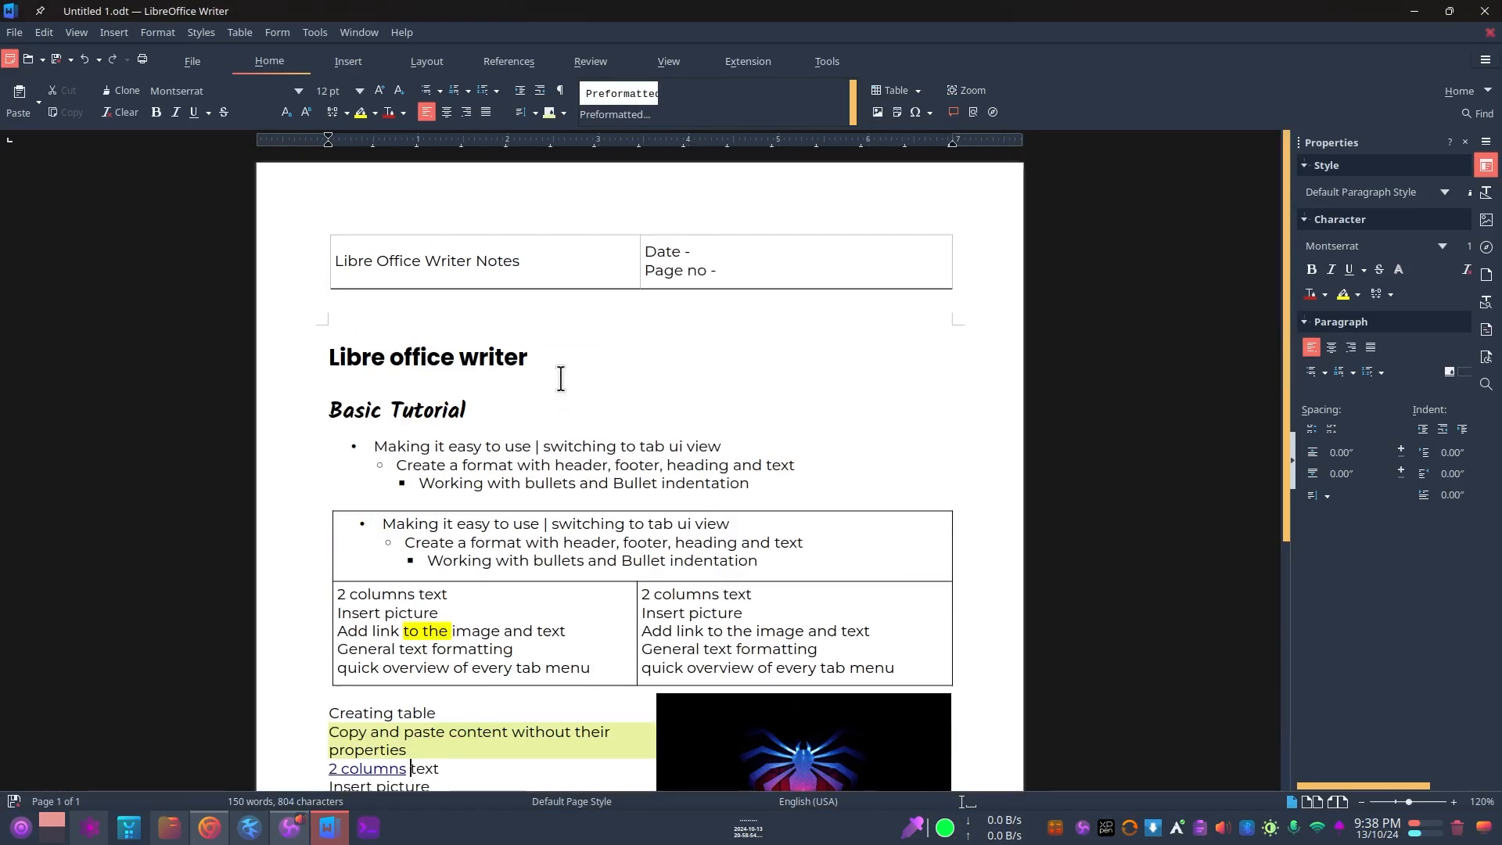
{"action": "scroll", "coordinate": [563, 352], "scroll_direction": "down", "scroll_amount": 4}
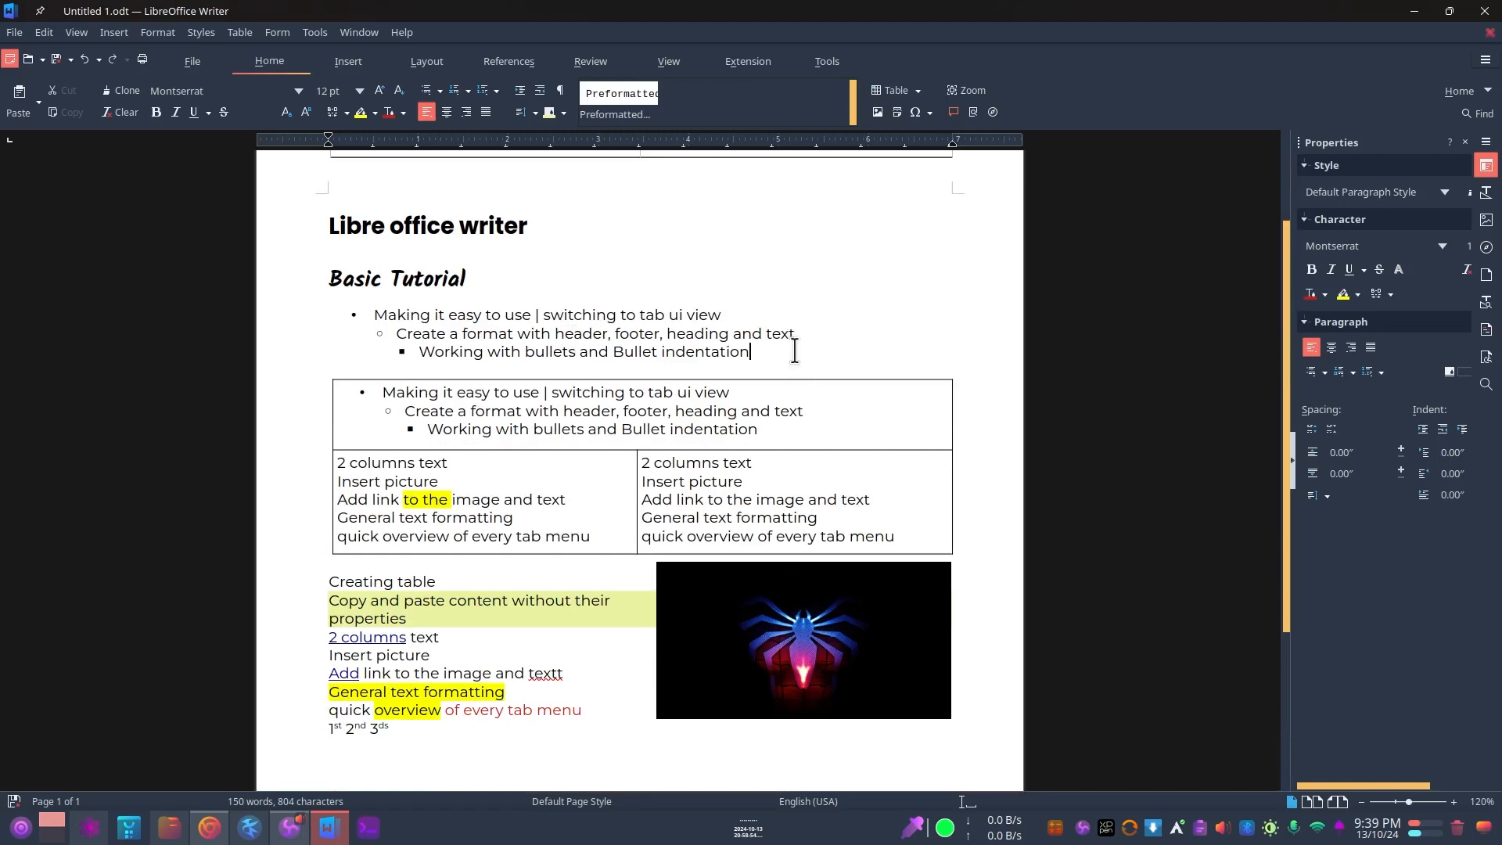
{"action": "left_click", "coordinate": [791, 349]}
{"action": "key", "text": "Return"}
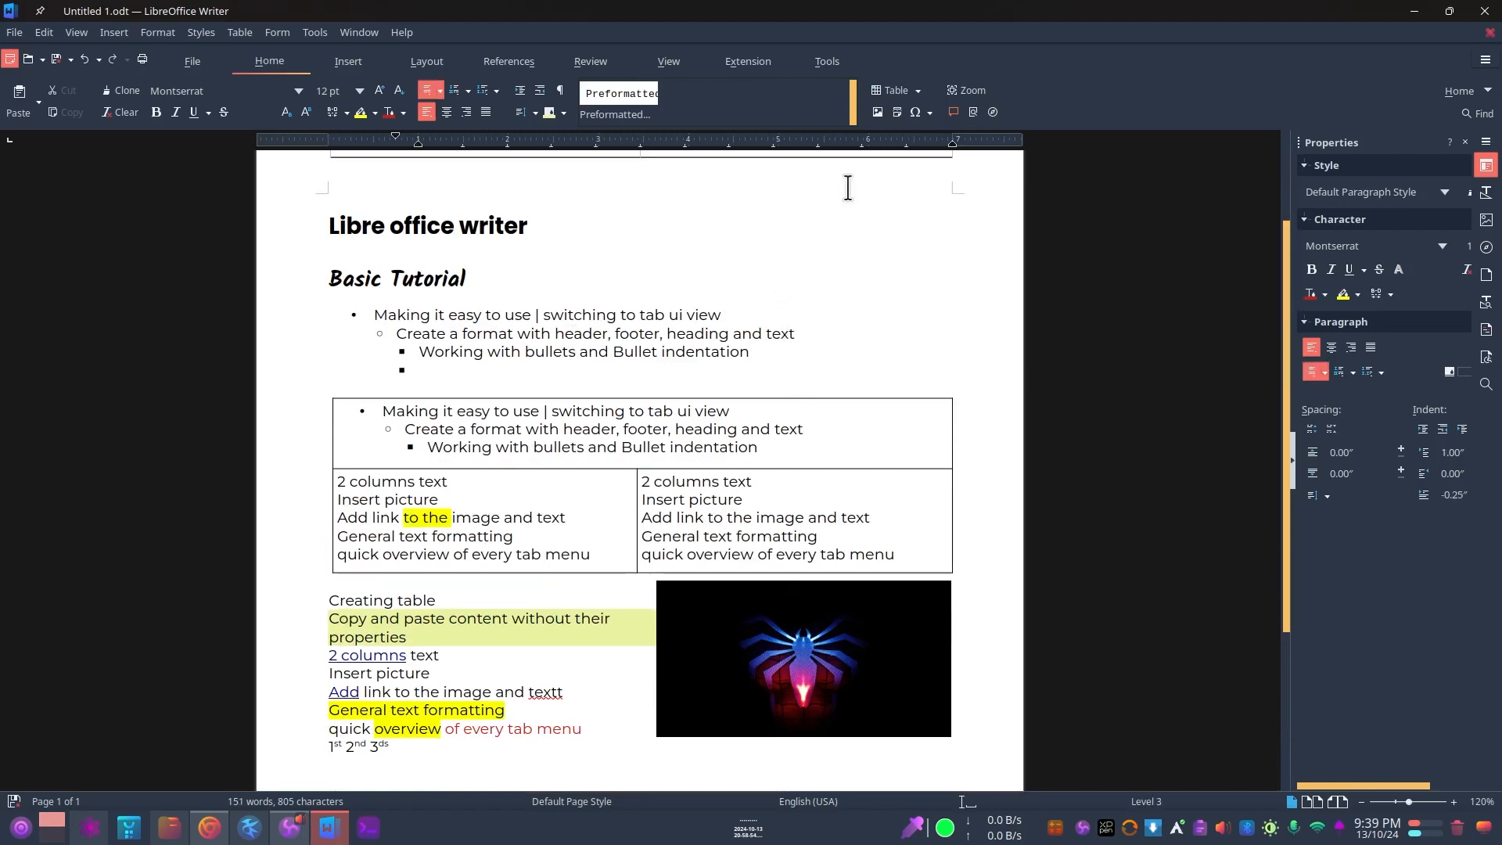
{"action": "left_click", "coordinate": [898, 112]}
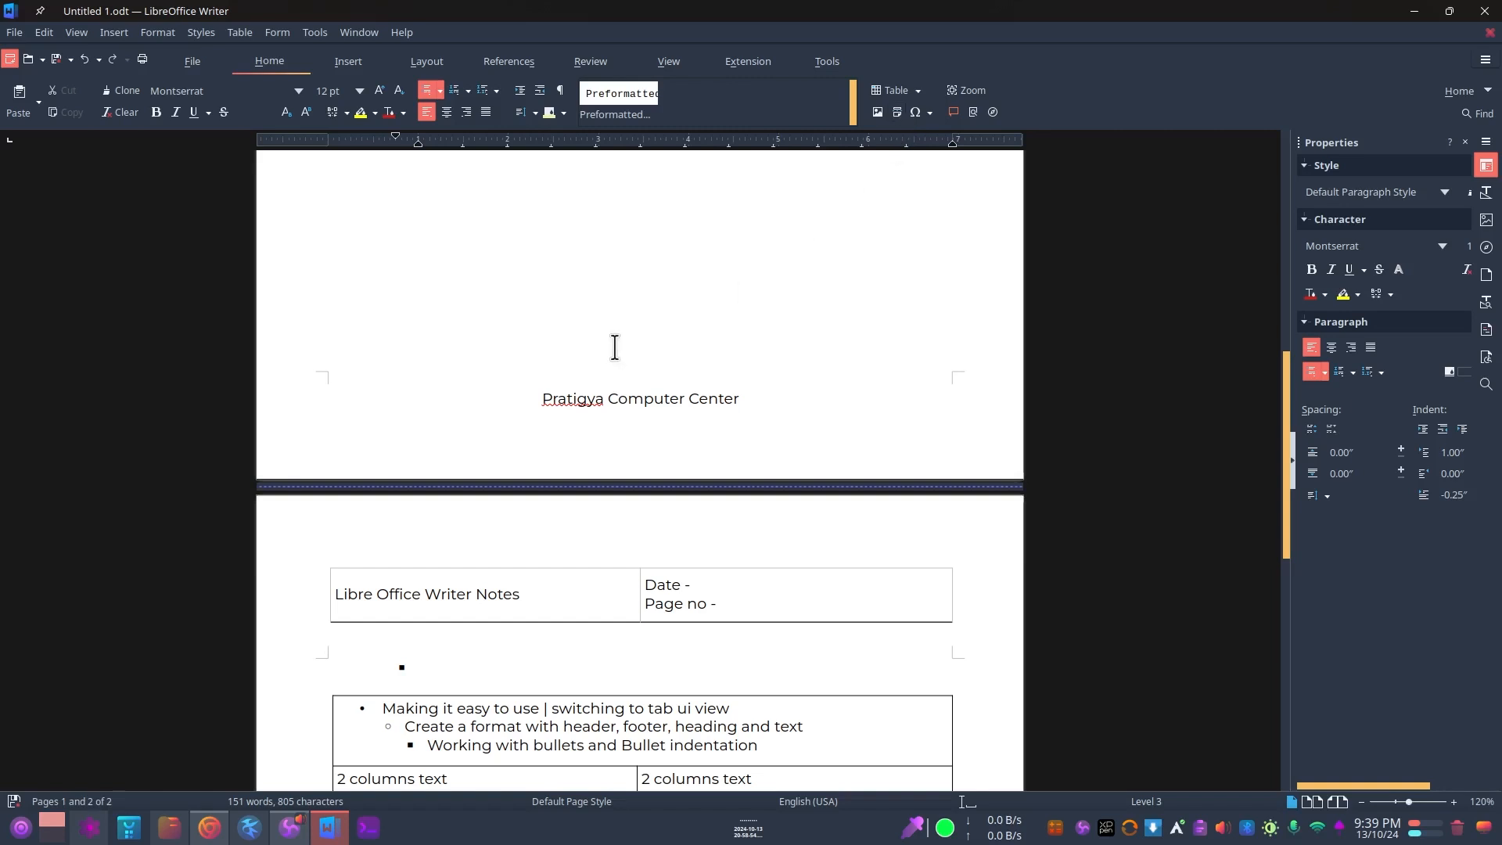
Examine both pages to check how the content is divided by the page break.
{"action": "scroll", "coordinate": [615, 344], "scroll_direction": "up", "scroll_amount": 8}
{"action": "scroll", "coordinate": [615, 344], "scroll_direction": "down", "scroll_amount": 15}
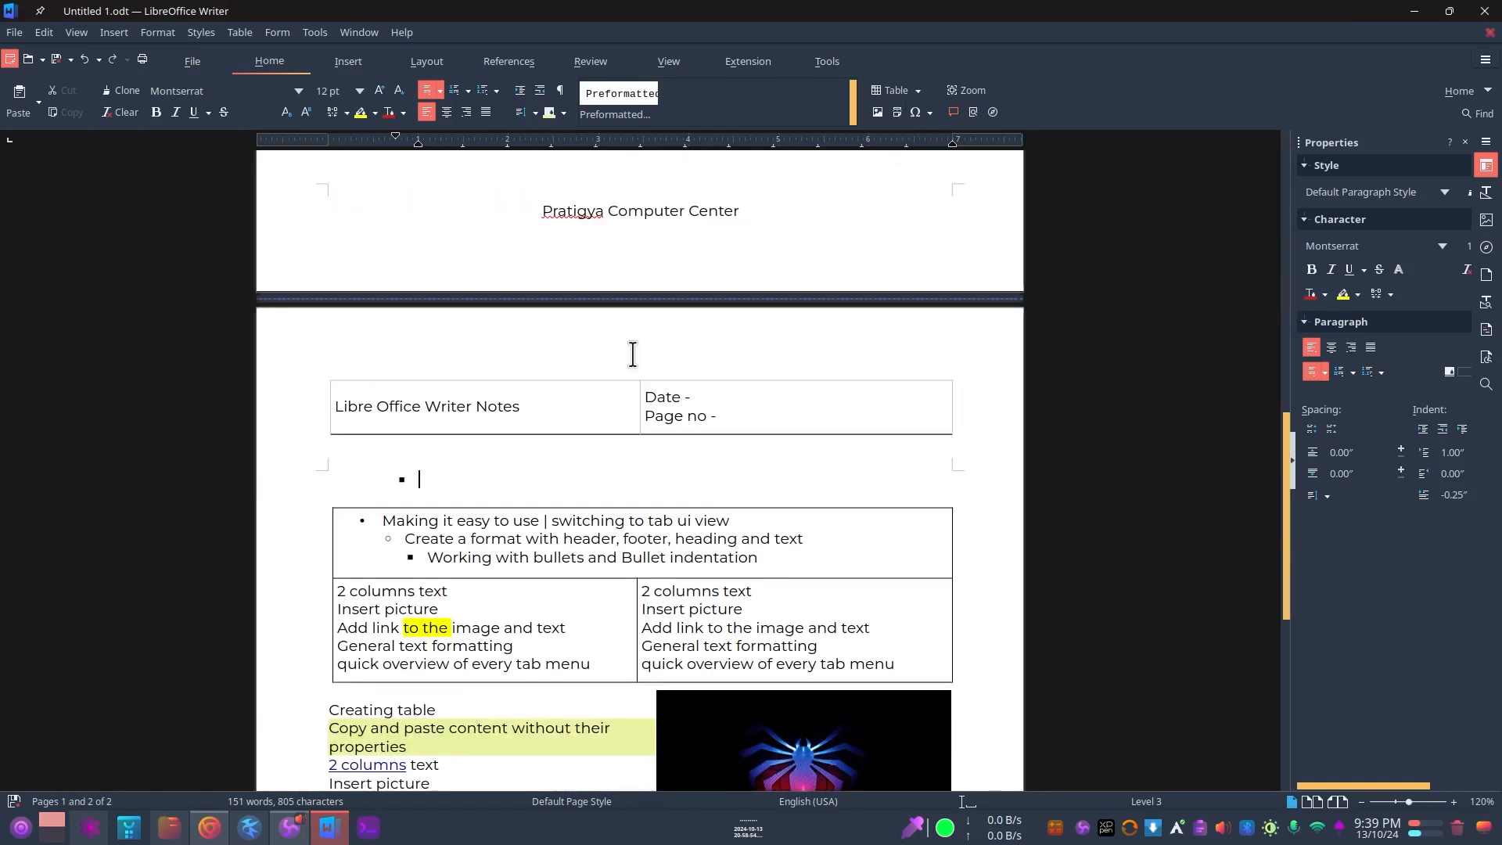
{"action": "scroll", "coordinate": [557, 338], "scroll_direction": "up", "scroll_amount": 4}
{"action": "scroll", "coordinate": [562, 330], "scroll_direction": "up", "scroll_amount": 10}
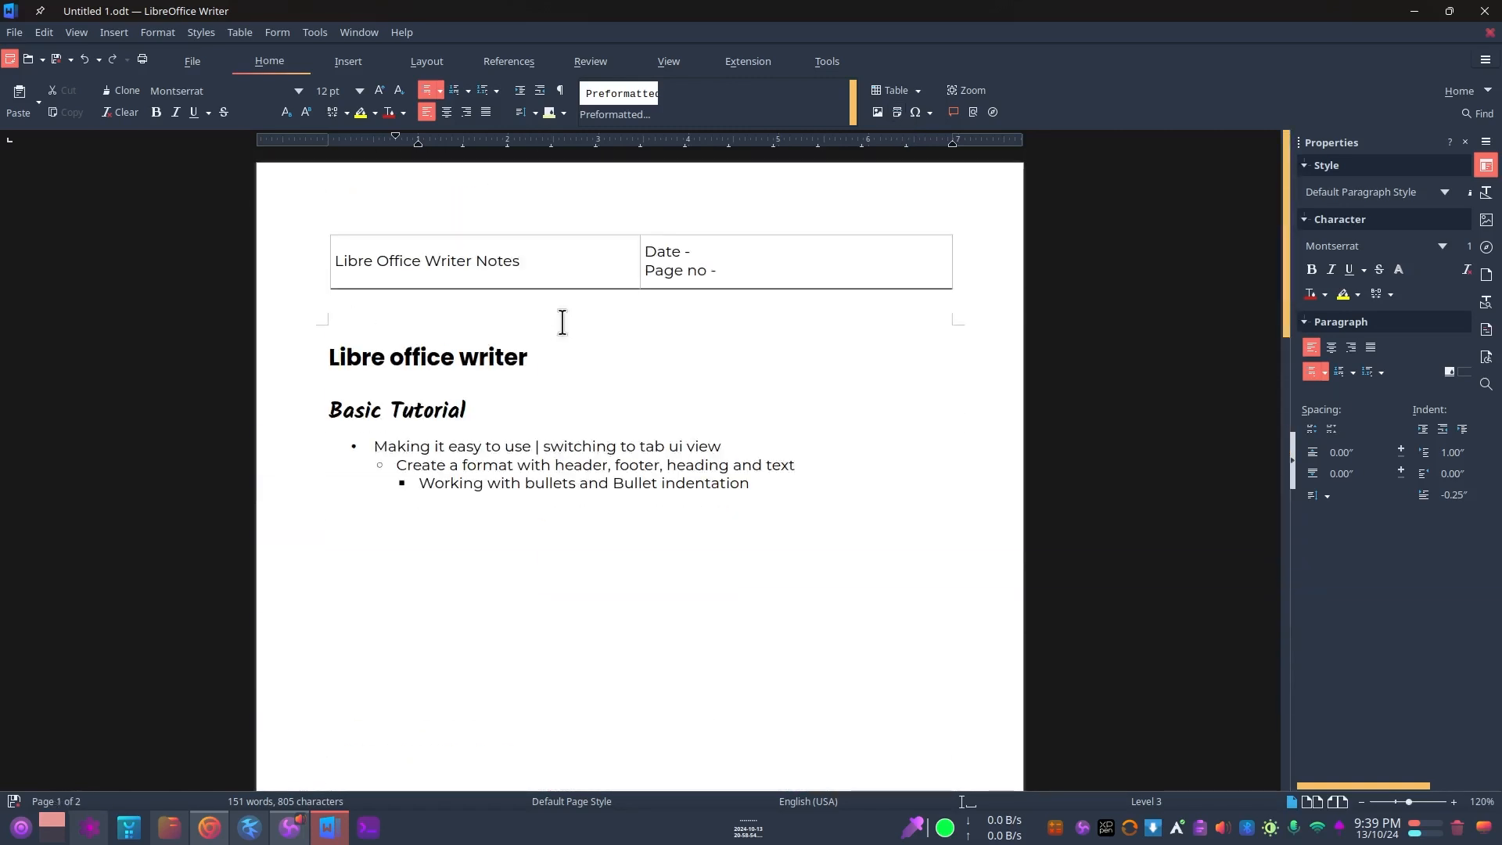
{"action": "scroll", "coordinate": [562, 321], "scroll_direction": "down", "scroll_amount": 9}
{"action": "scroll", "coordinate": [563, 321], "scroll_direction": "up", "scroll_amount": 5}
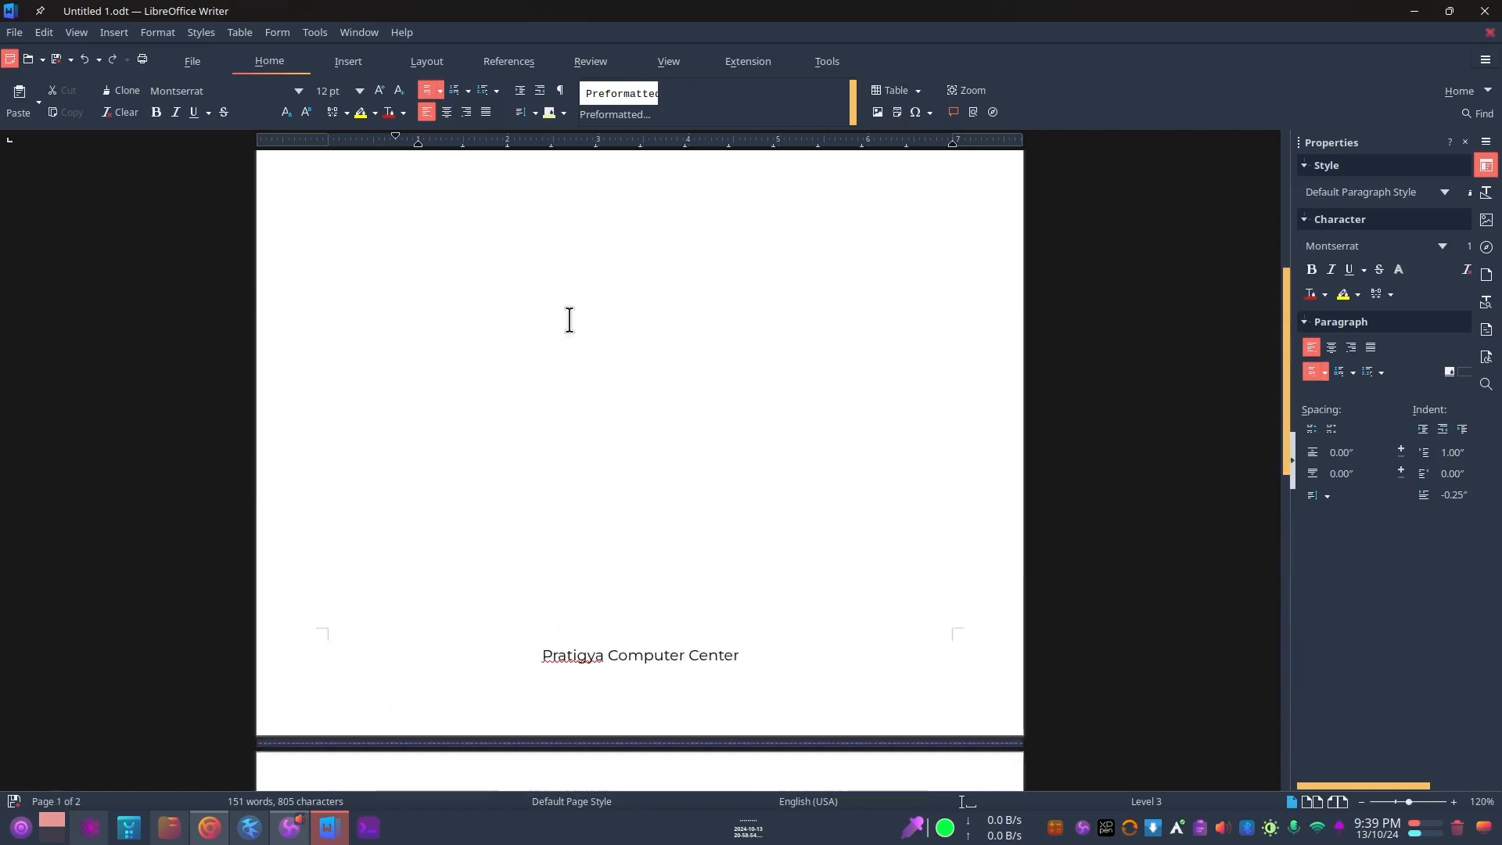
{"action": "scroll", "coordinate": [709, 385], "scroll_direction": "down", "scroll_amount": 10}
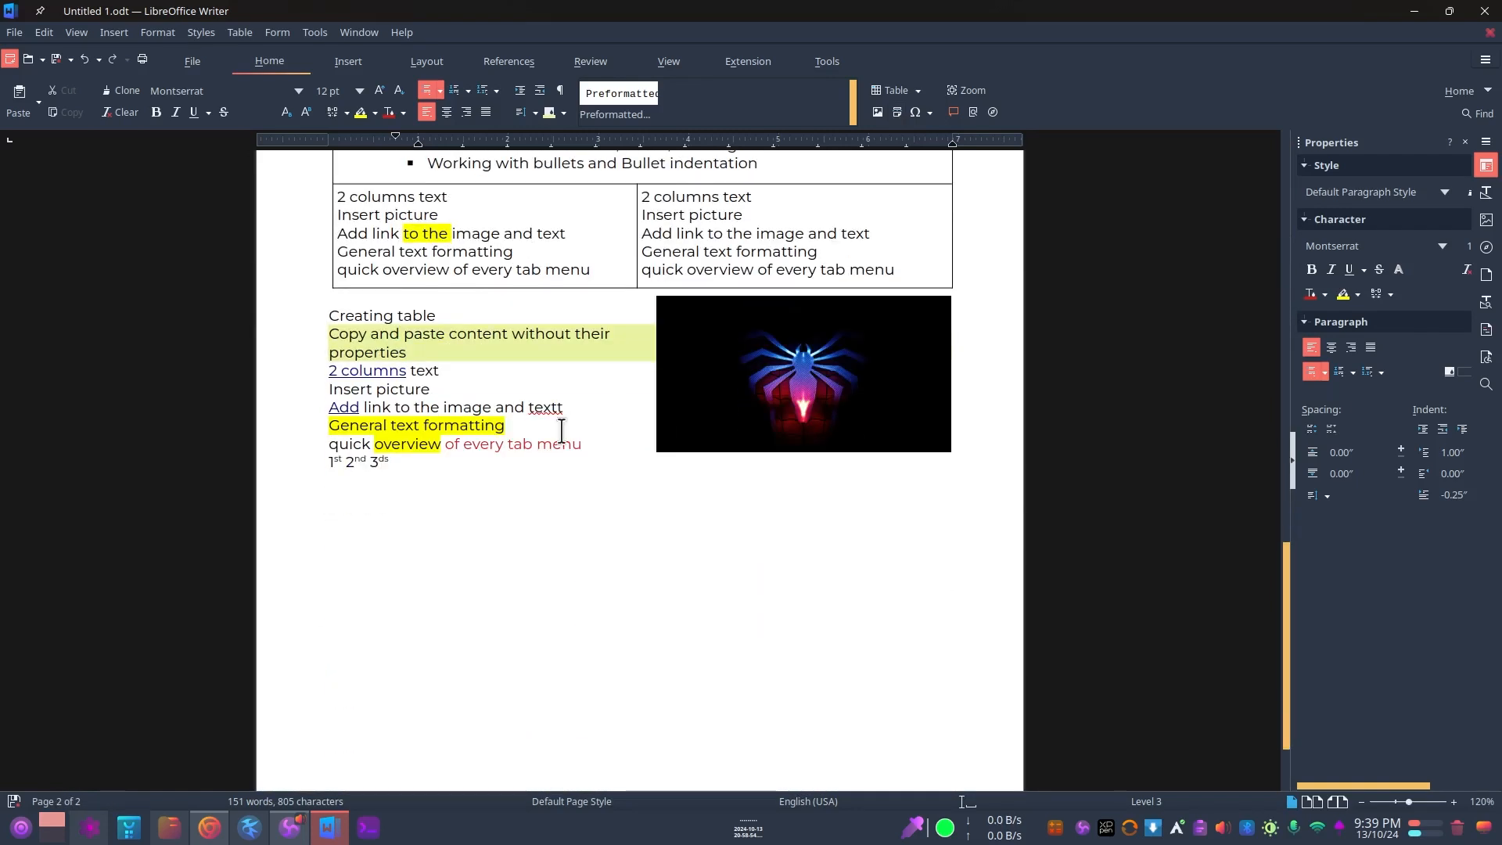
Place the cursor after "General text formatting", view the favorite special characters, and close the list without inserting one.
{"action": "left_click", "coordinate": [575, 424]}
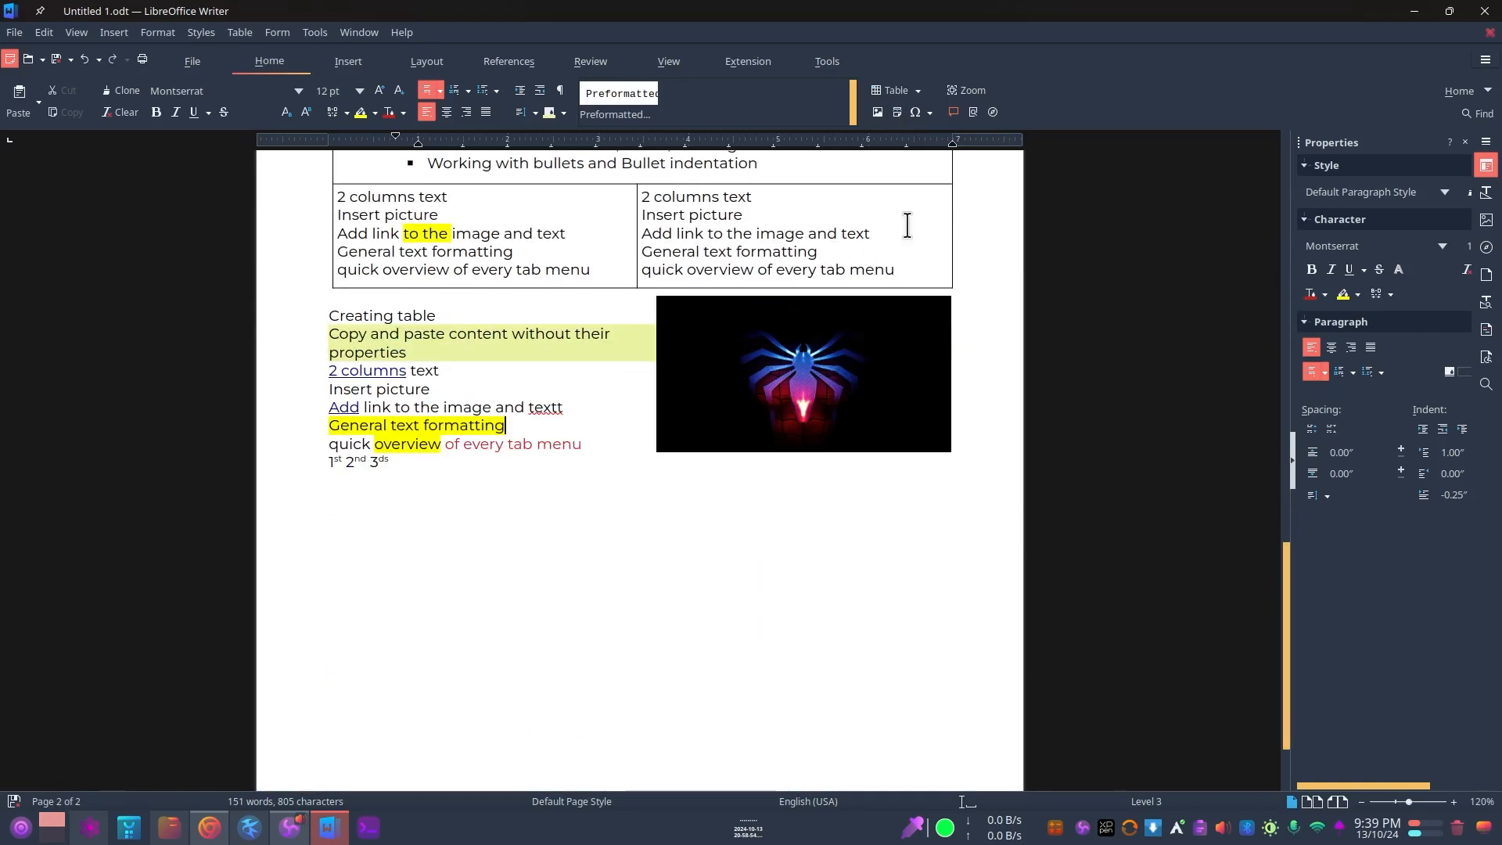
{"action": "left_click", "coordinate": [928, 112]}
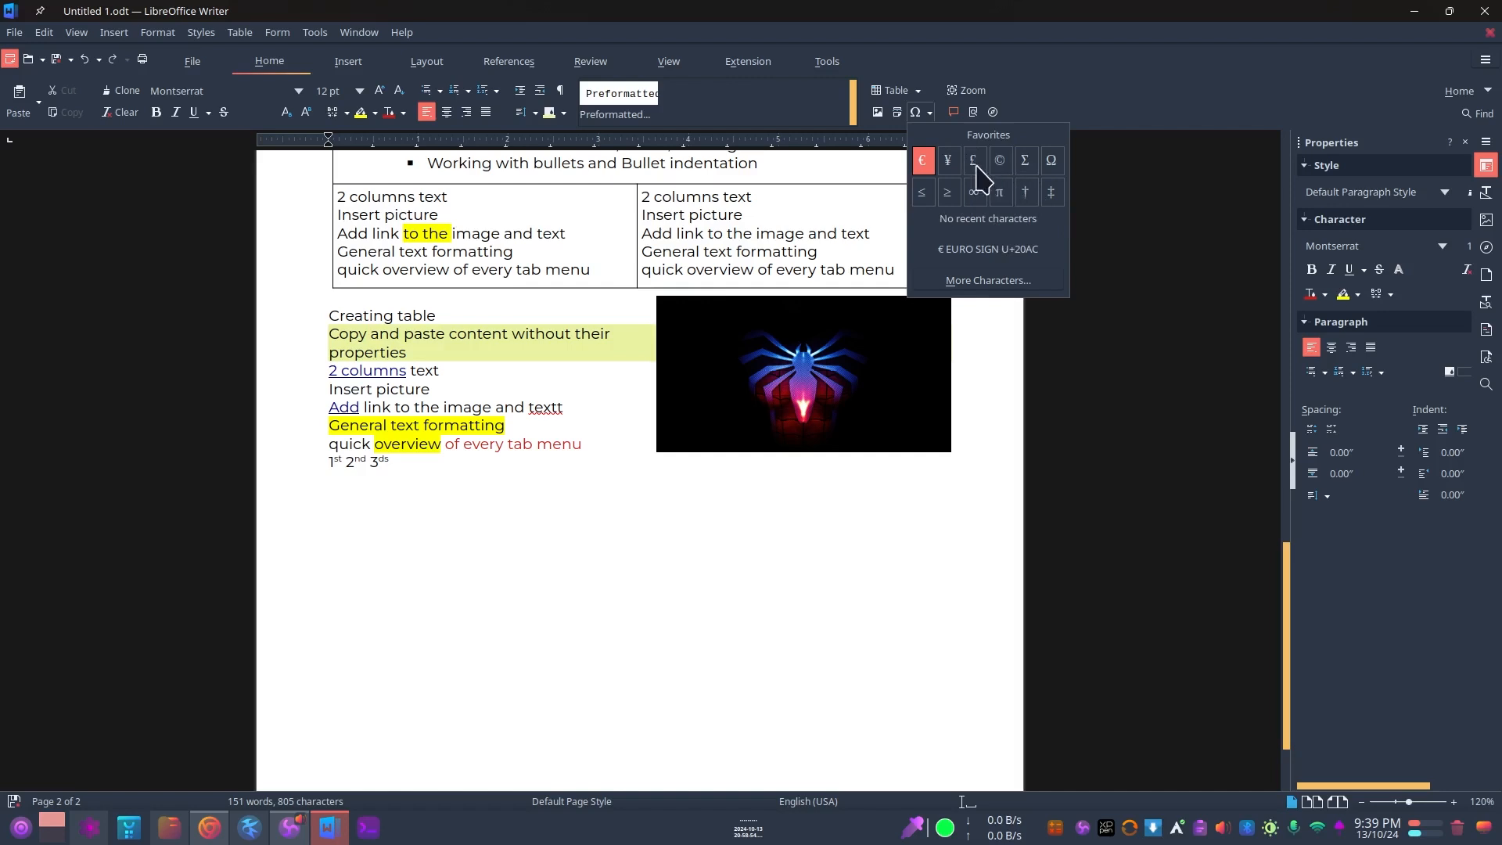
{"action": "left_click", "coordinate": [928, 110]}
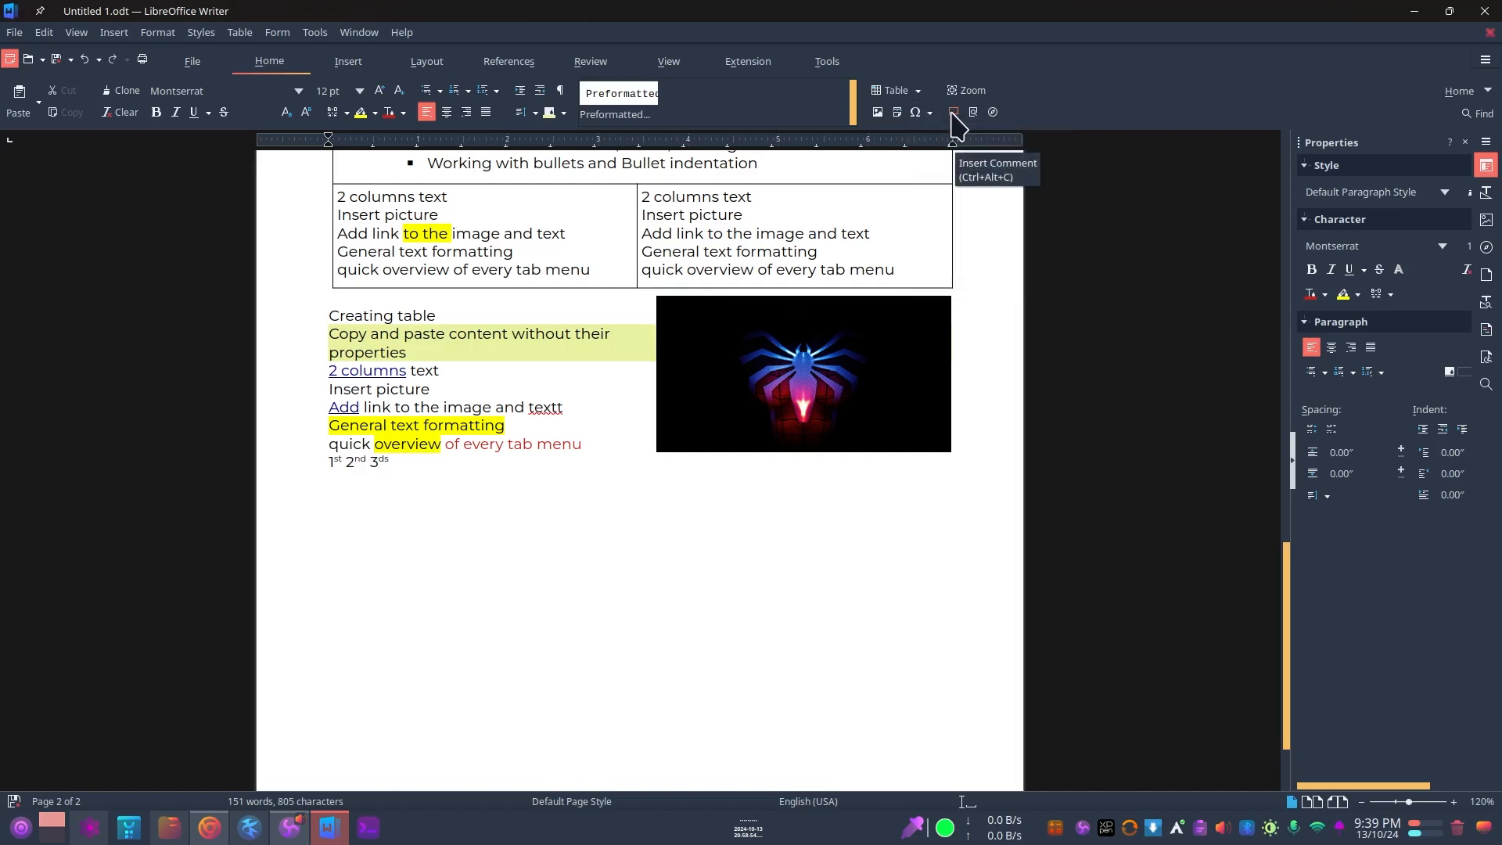
Insert two empty comments at the end of "General text formatting" and undo both.
{"action": "left_click", "coordinate": [954, 112]}
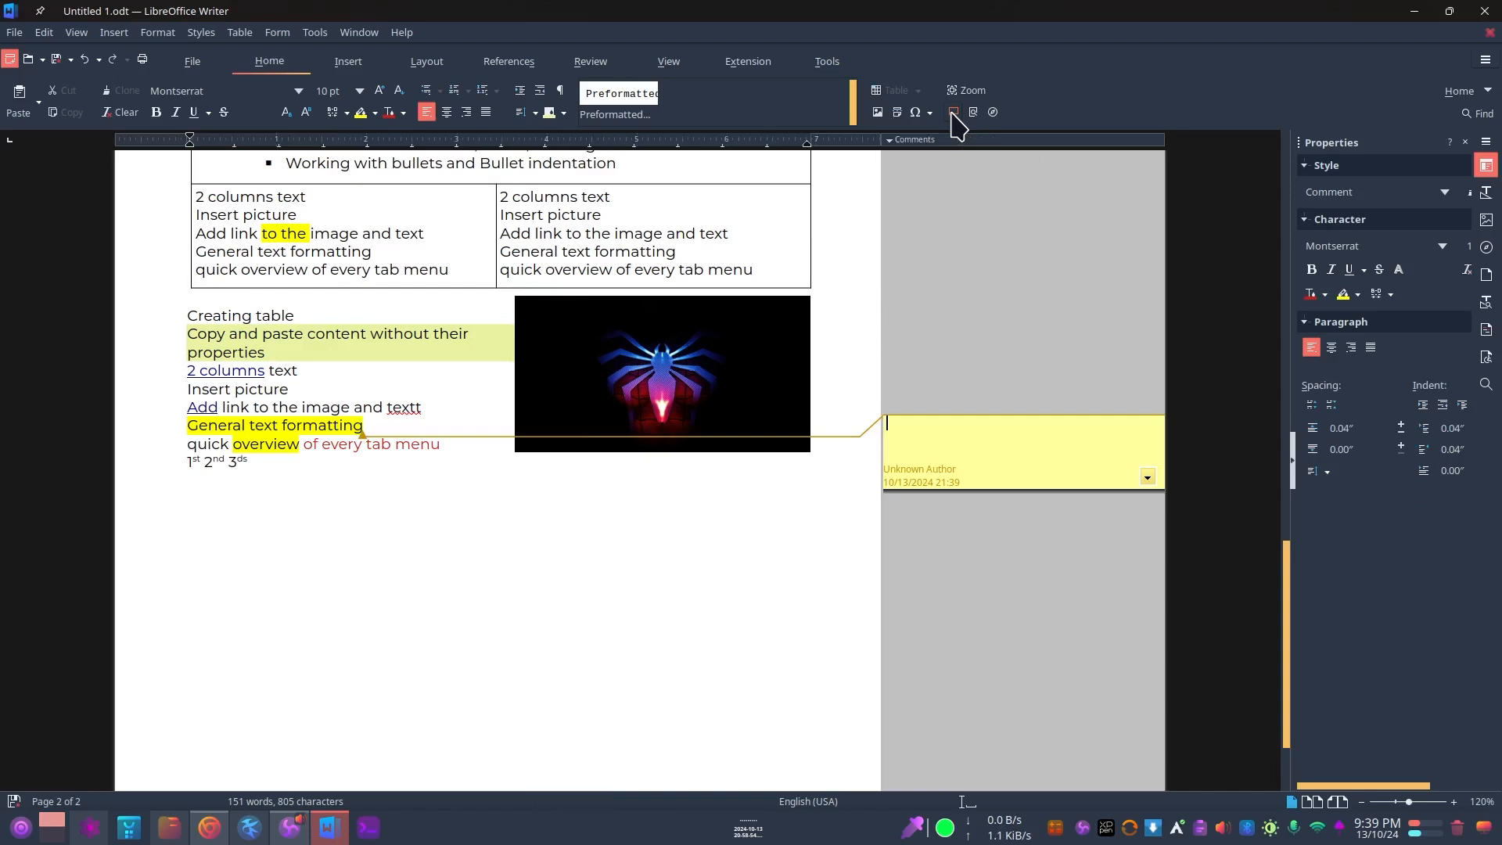
{"action": "left_click", "coordinate": [973, 330]}
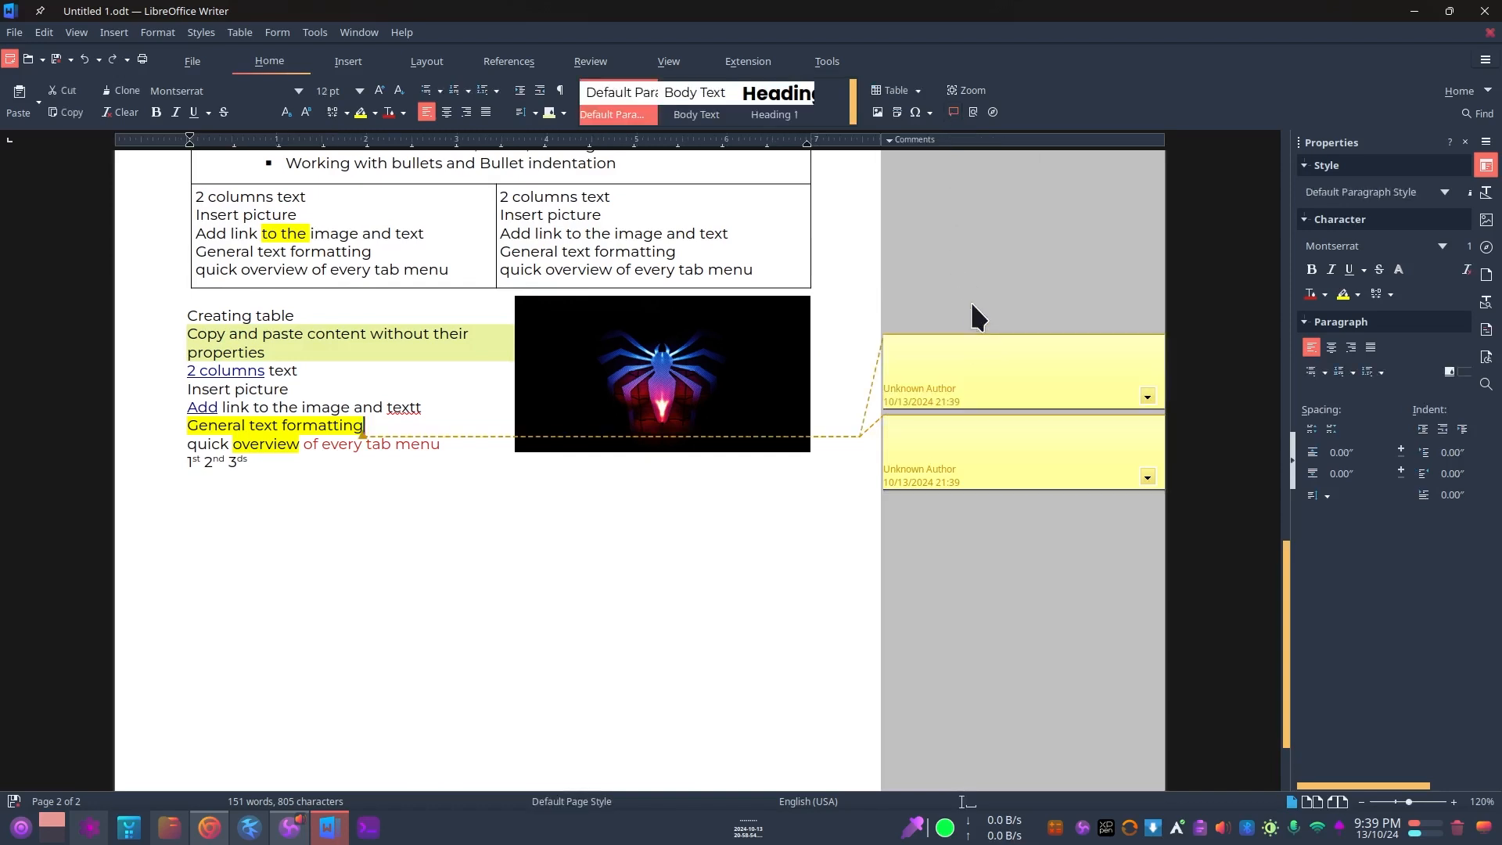
{"action": "key", "text": "ctrl+z"}
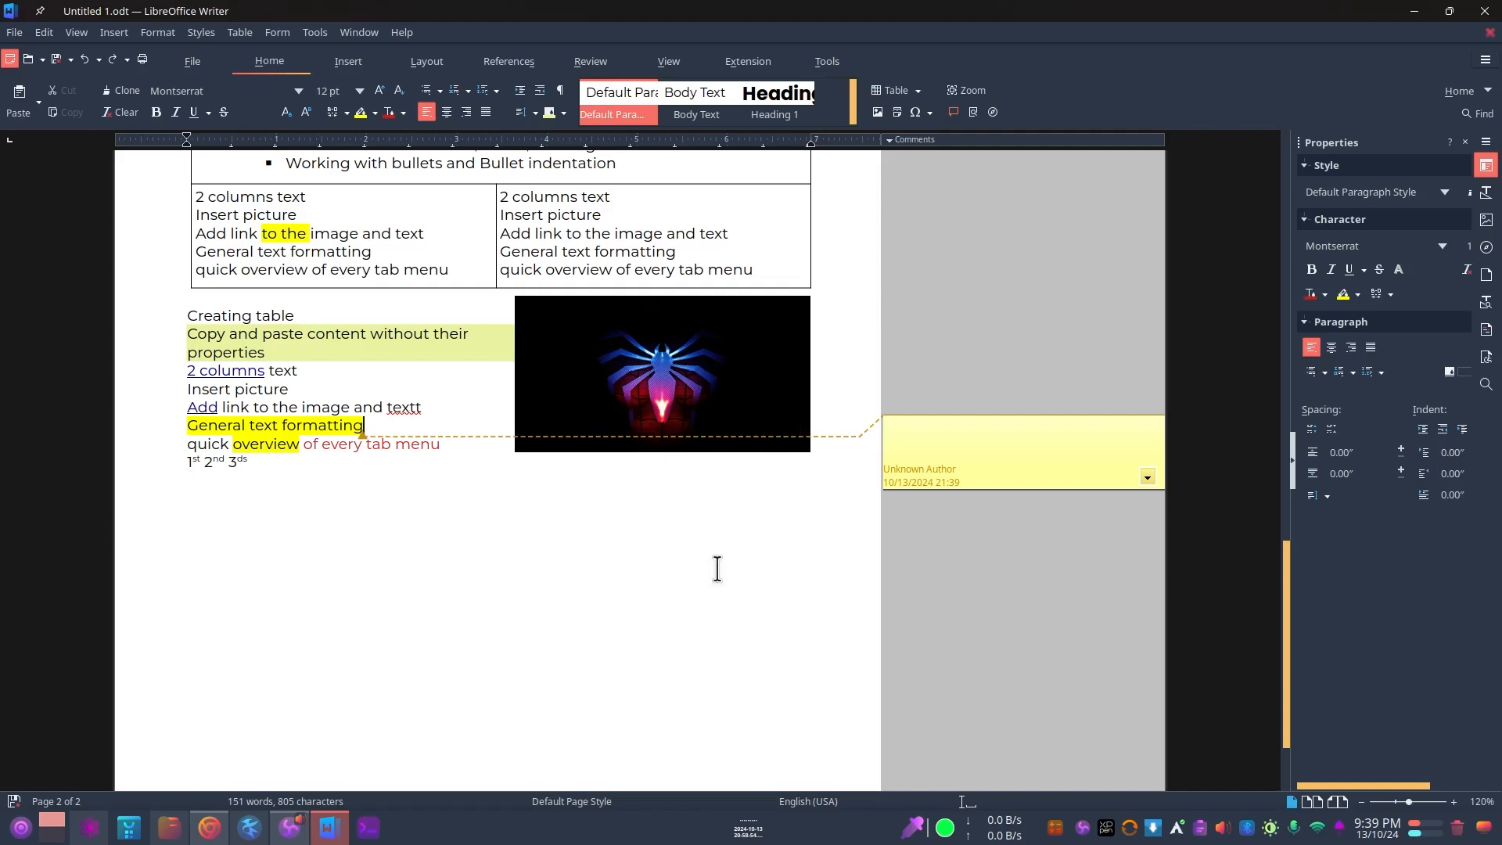
{"action": "key", "text": "ctrl+z"}
{"action": "scroll", "coordinate": [791, 459], "scroll_direction": "up", "scroll_amount": 5}
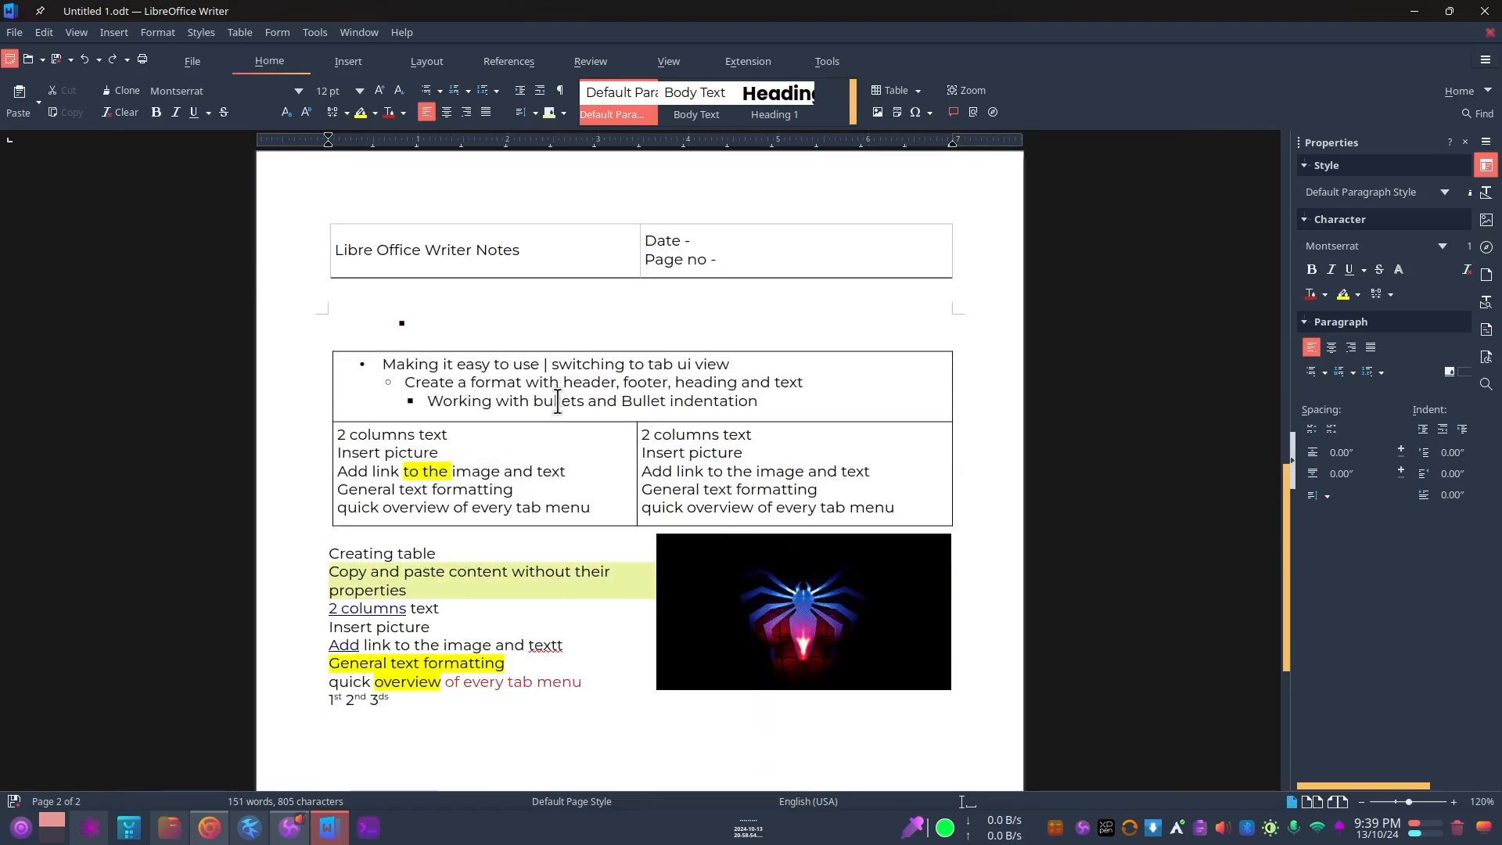
{"action": "left_click_drag", "start_coordinate": [757, 401], "coordinate": [367, 361]}
{"action": "scroll", "coordinate": [668, 331], "scroll_direction": "down", "scroll_amount": 3}
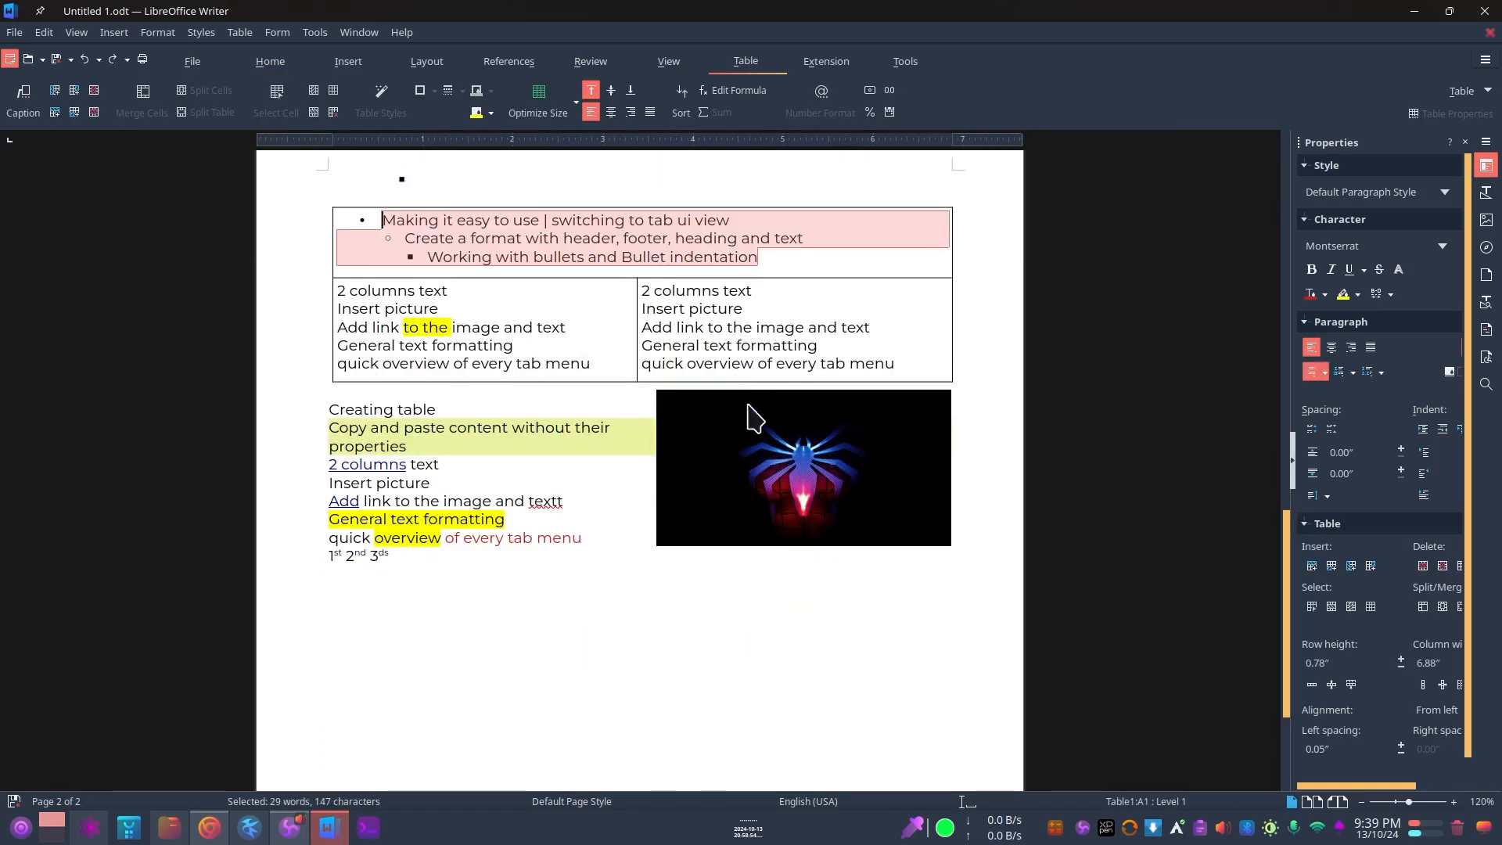
{"action": "left_click", "coordinate": [525, 503]}
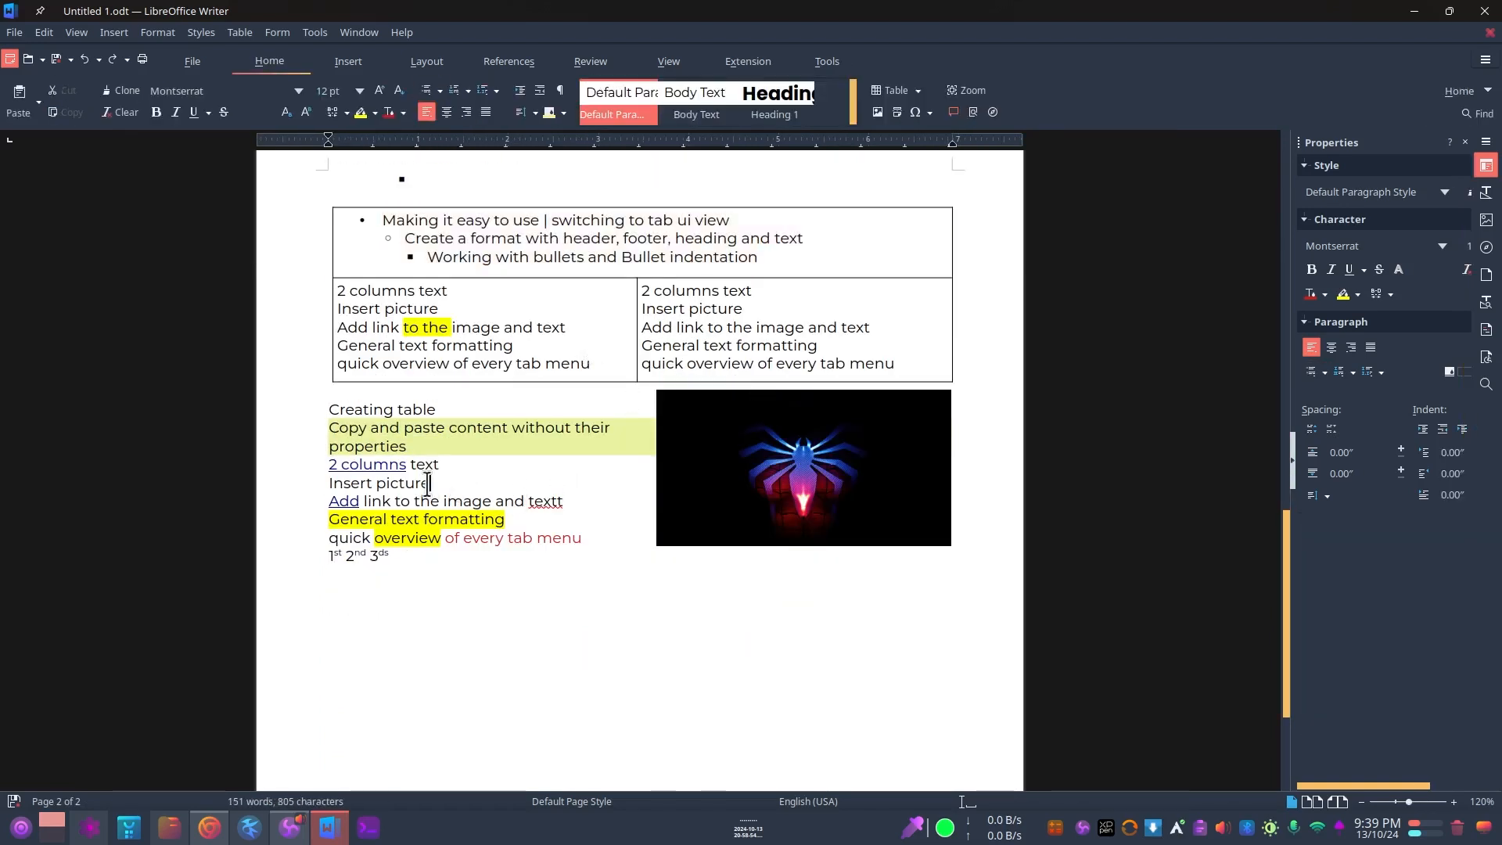
{"action": "left_click_drag", "start_coordinate": [431, 483], "coordinate": [313, 485]}
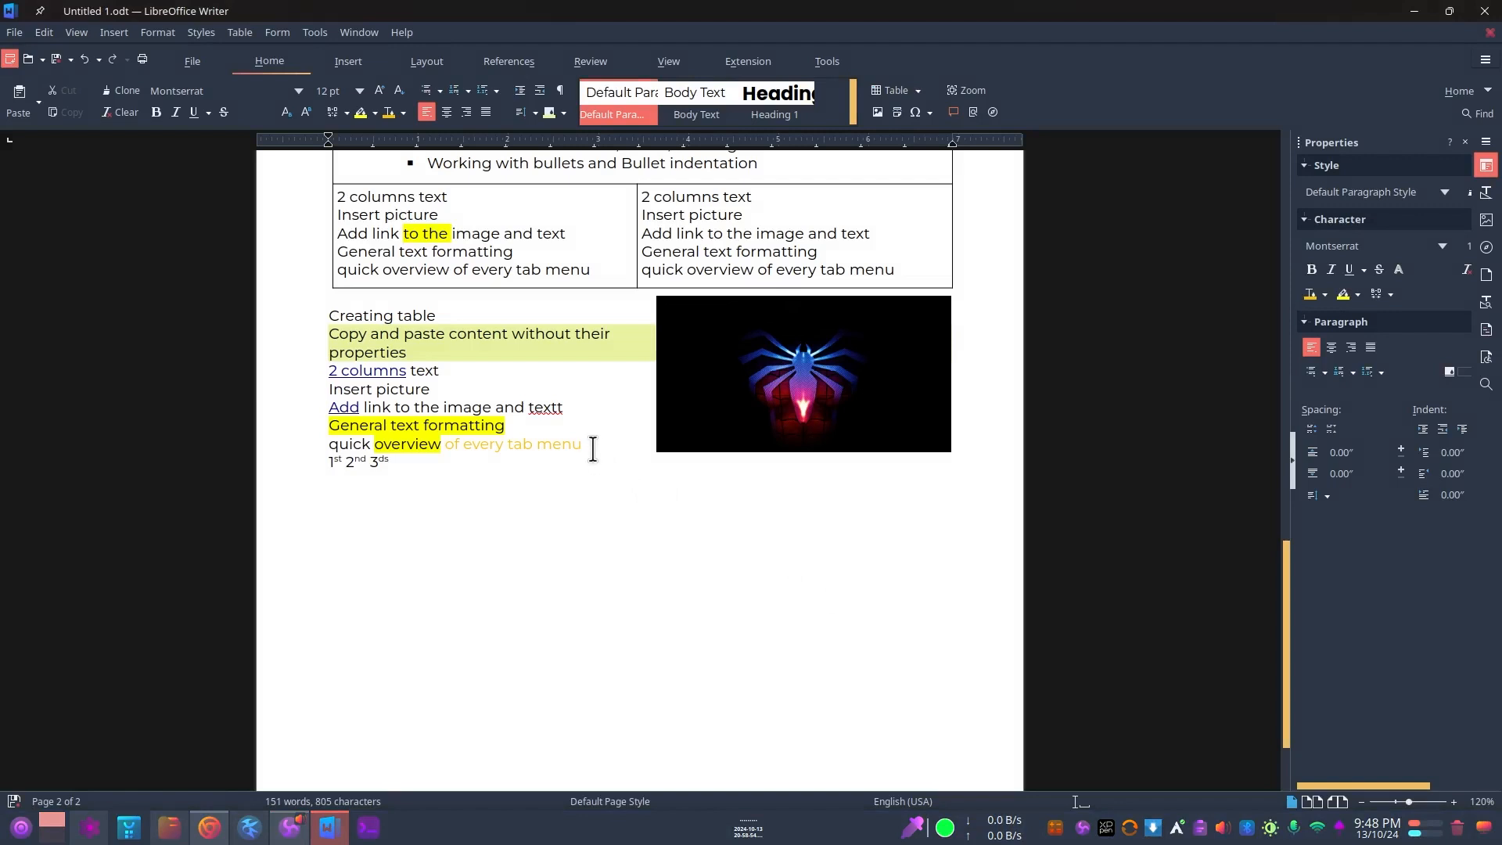
Attach a comment reading "Change color to red" to the words "of every tab menu".
{"action": "left_click_drag", "start_coordinate": [592, 448], "coordinate": [460, 440]}
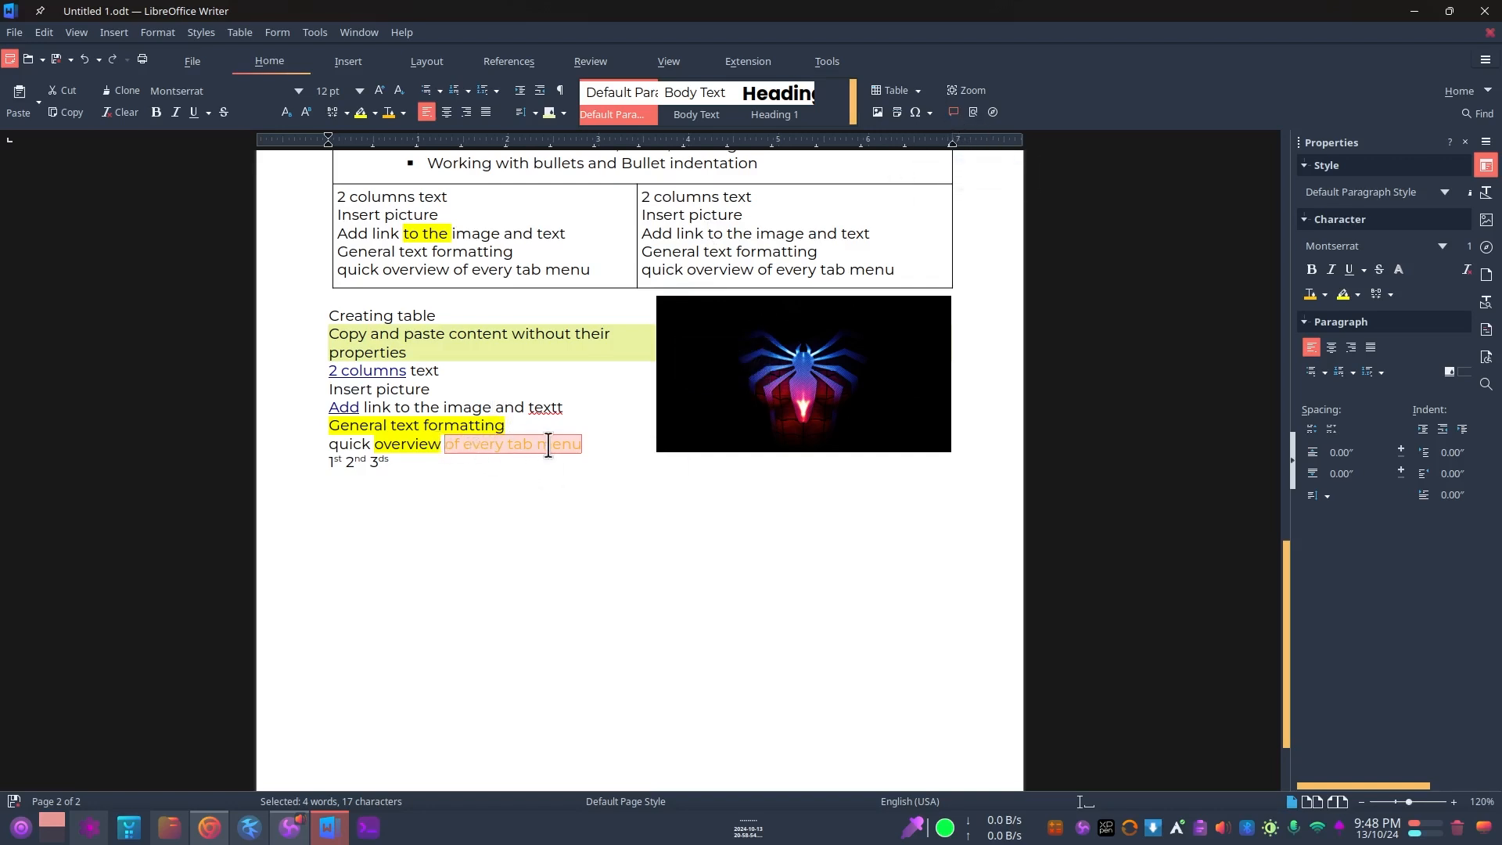
{"action": "left_click", "coordinate": [953, 112]}
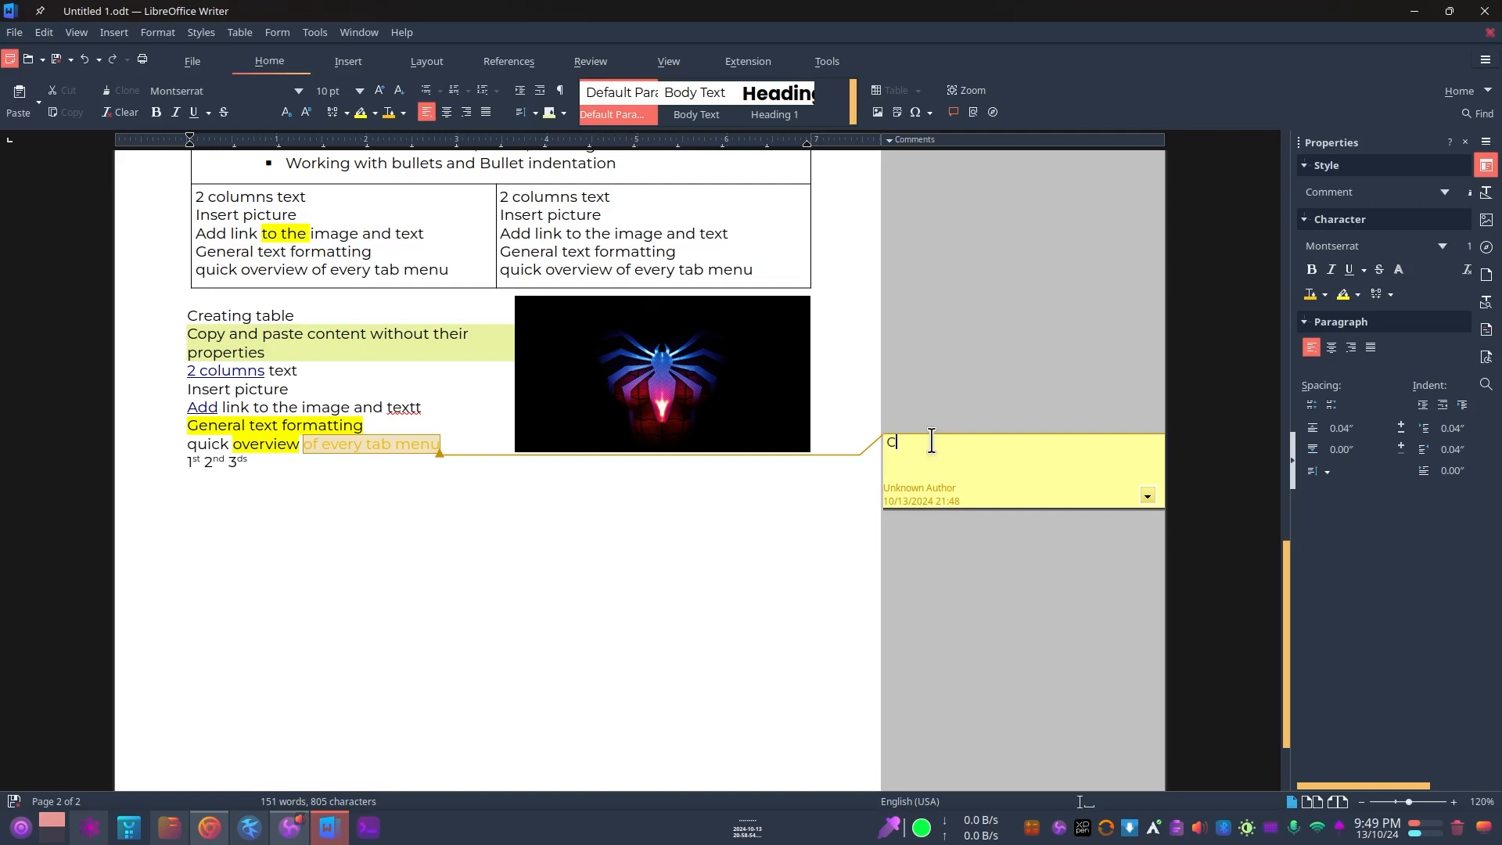
{"action": "type", "text": "hange color to red"}
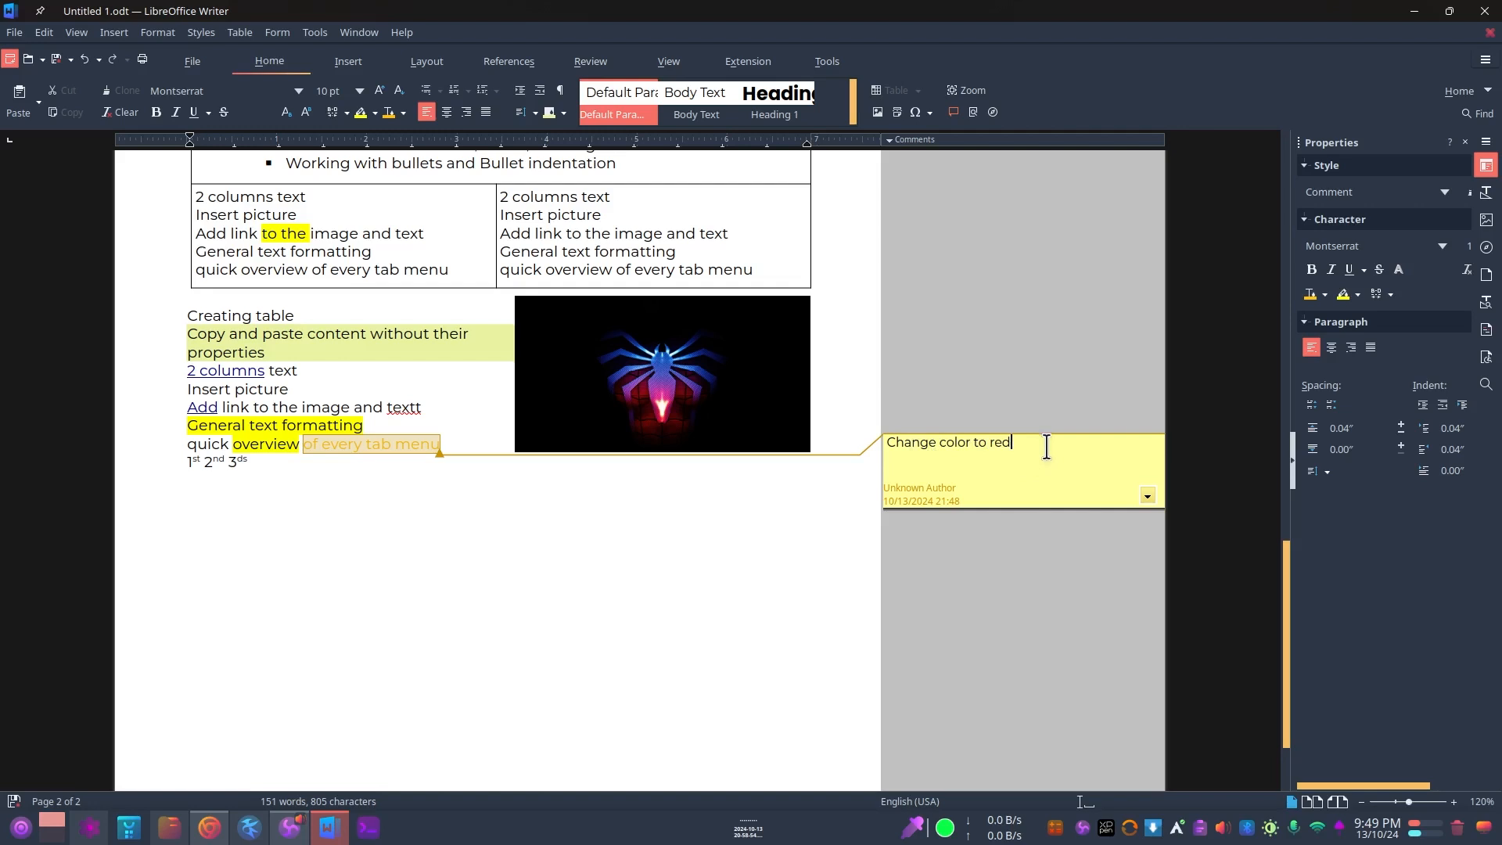
{"action": "left_click", "coordinate": [998, 599]}
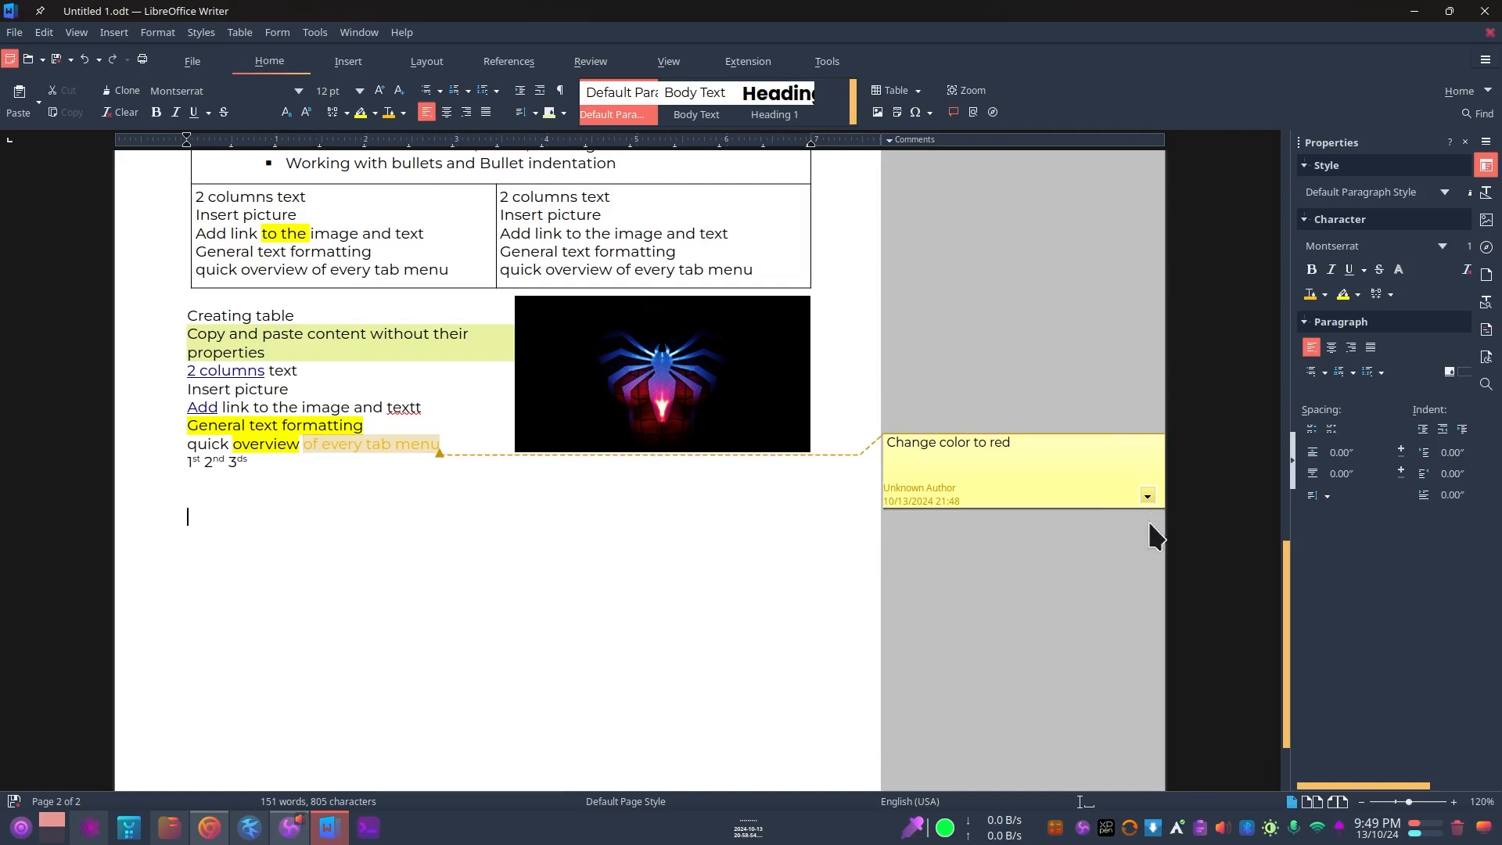
Set the font color of "of every tab menu" to red and mark the attached comment as resolved.
{"action": "left_click", "coordinate": [1147, 496]}
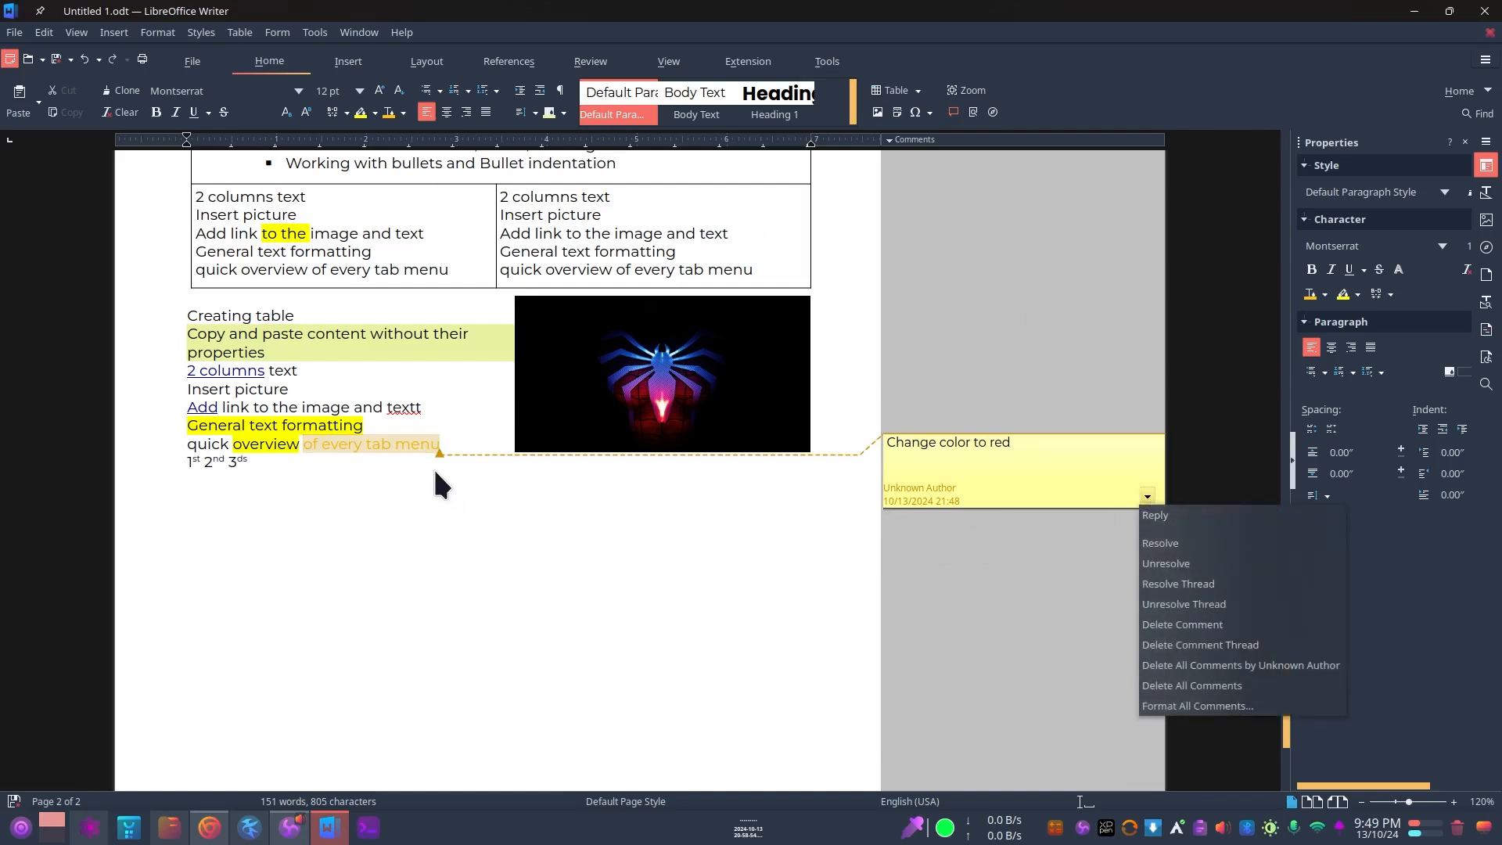
{"action": "left_click", "coordinate": [327, 455]}
{"action": "left_click_drag", "start_coordinate": [305, 442], "coordinate": [435, 434]}
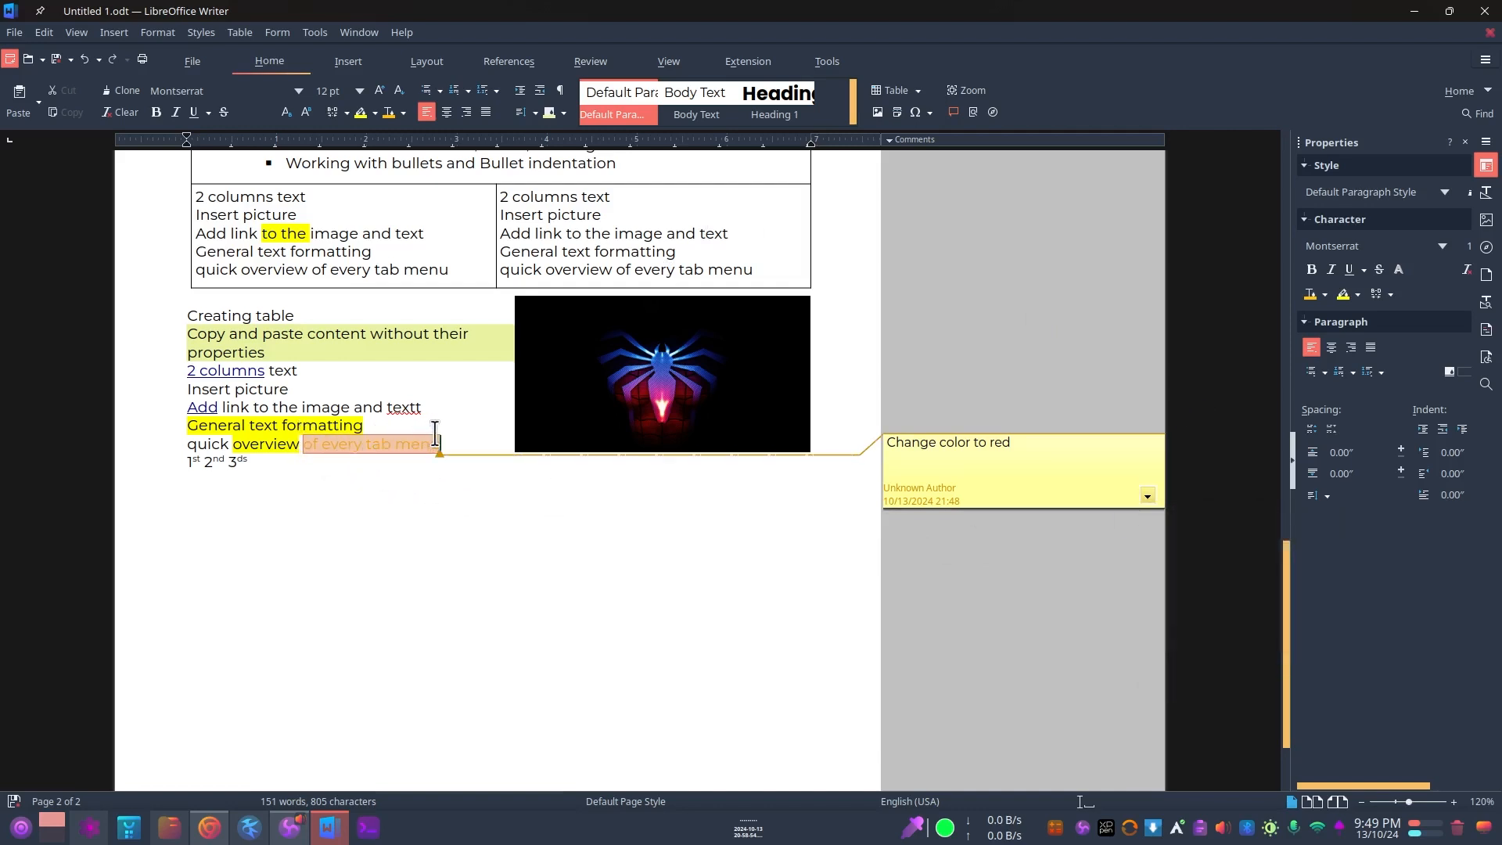
{"action": "left_click", "coordinate": [404, 114]}
{"action": "left_click", "coordinate": [460, 227]}
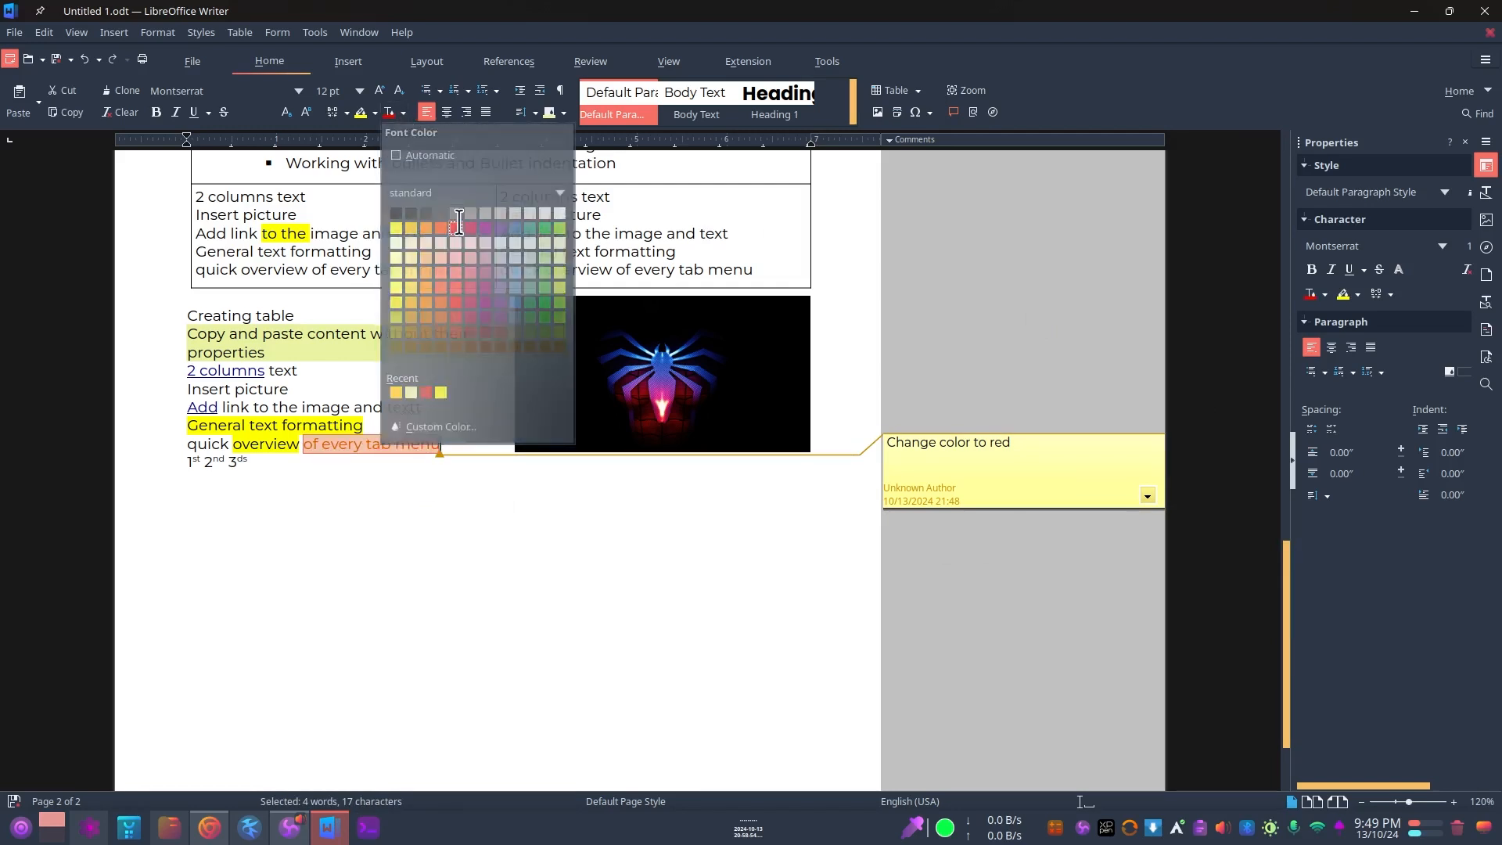
{"action": "left_click", "coordinate": [466, 489]}
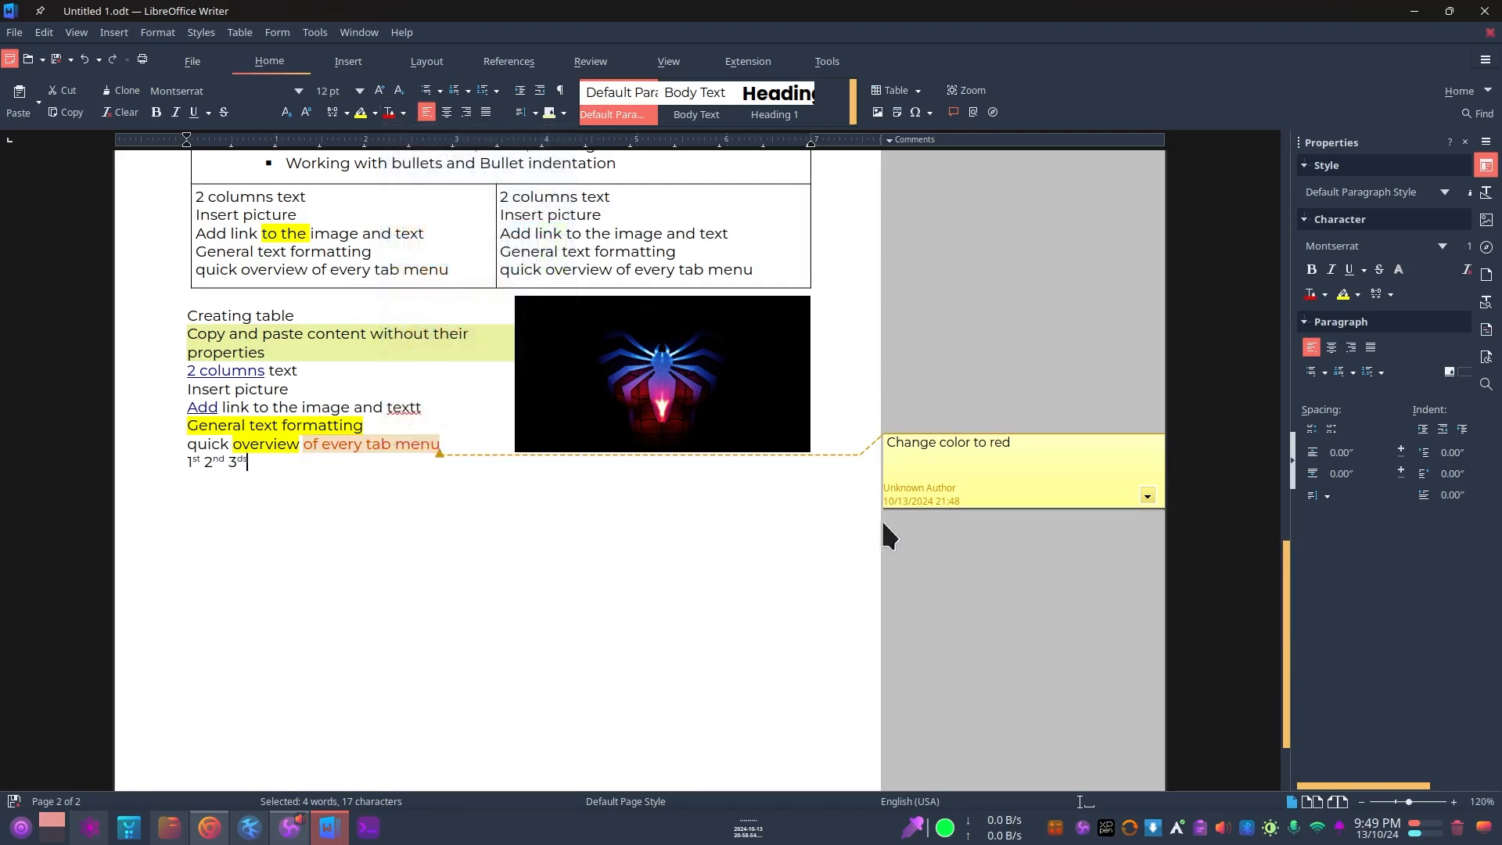
{"action": "left_click", "coordinate": [1148, 496]}
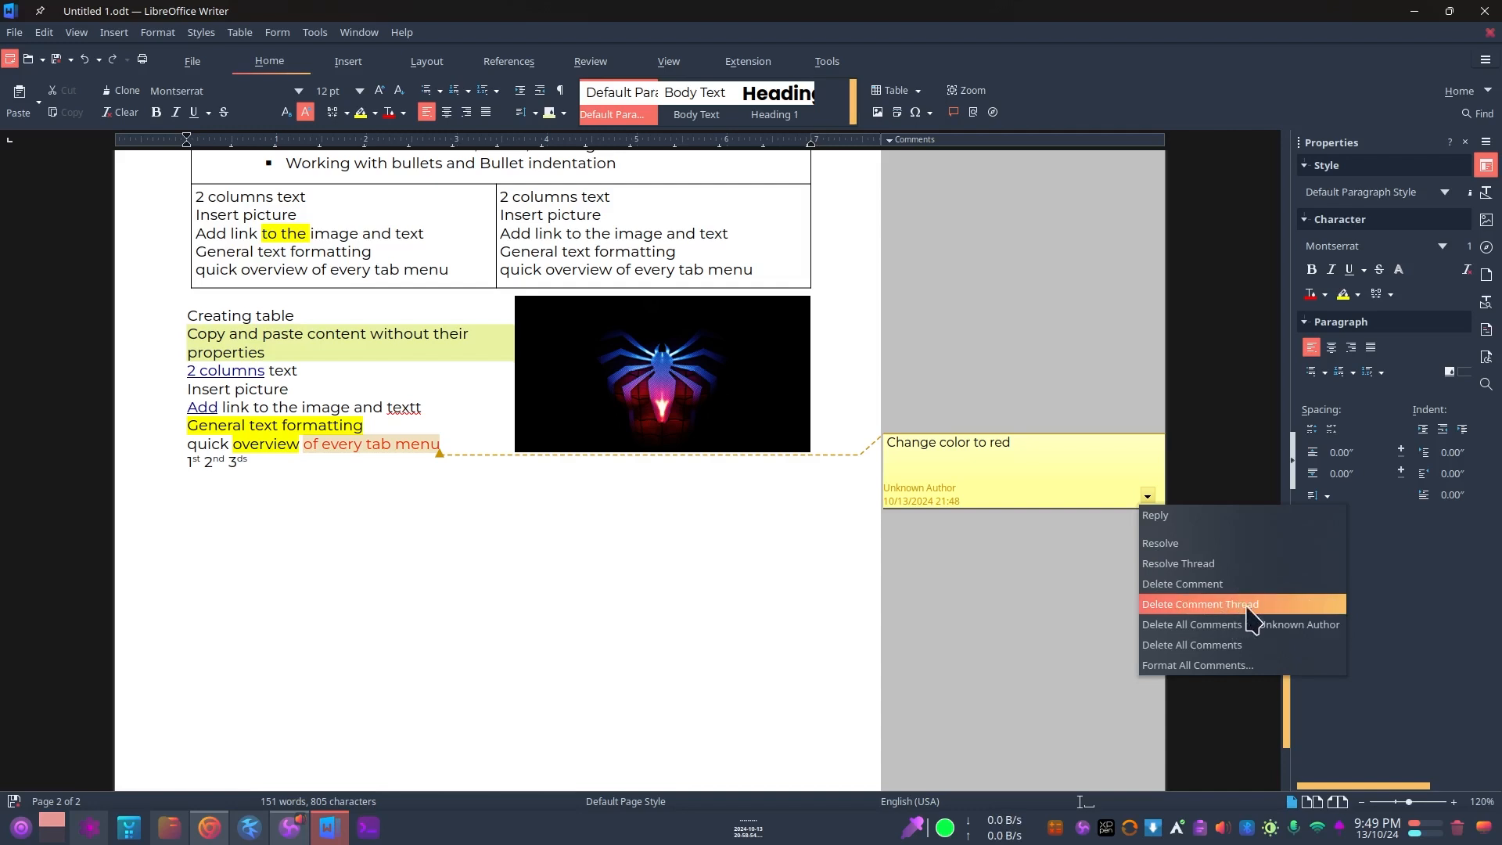
{"action": "left_click", "coordinate": [1173, 545]}
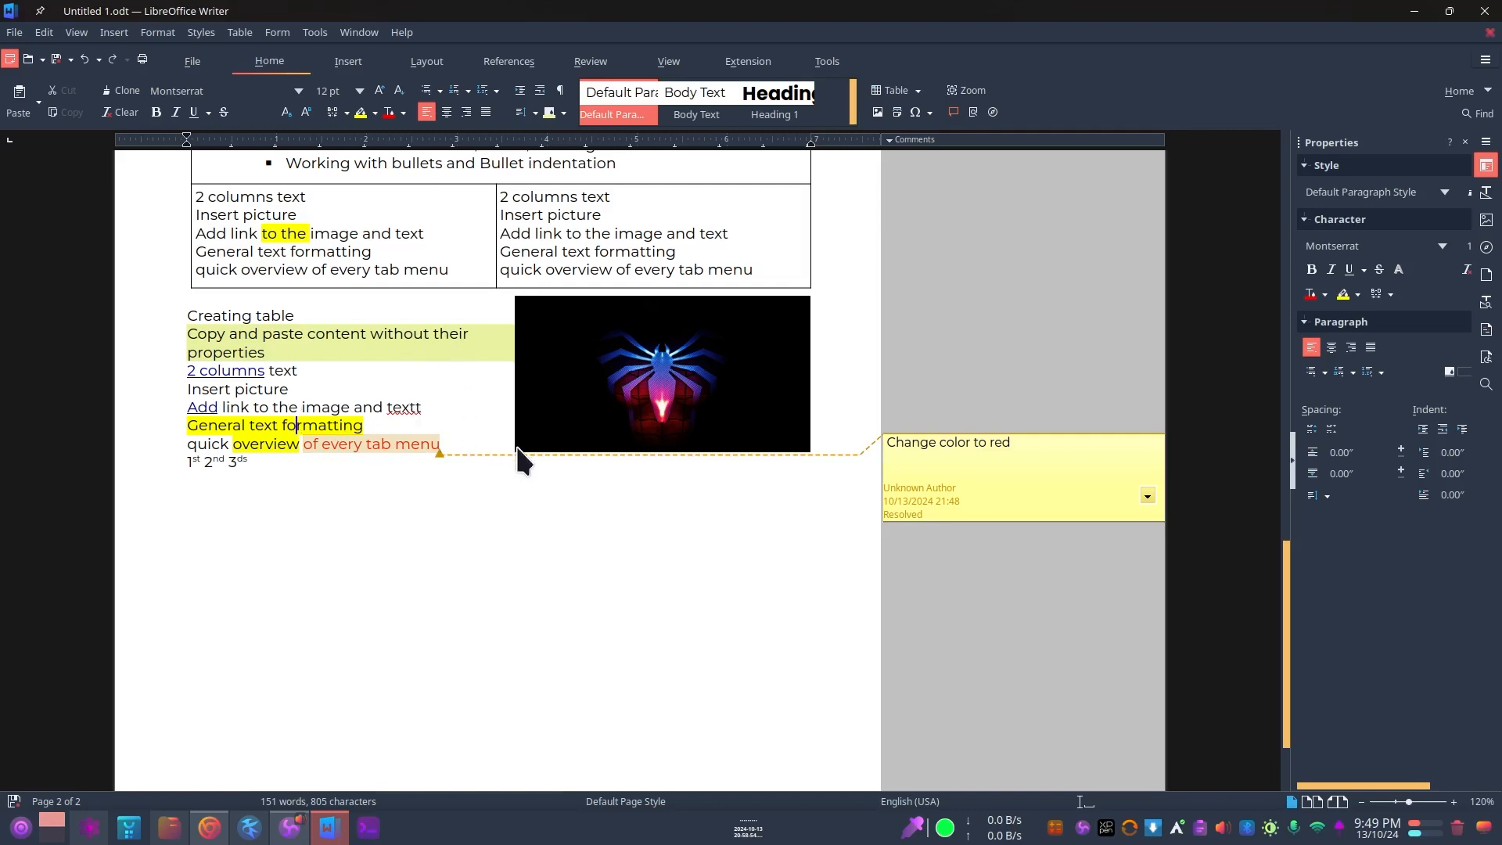
View both pages in the print preview and return to editing the document.
{"action": "scroll", "coordinate": [525, 470], "scroll_direction": "down", "scroll_amount": 1}
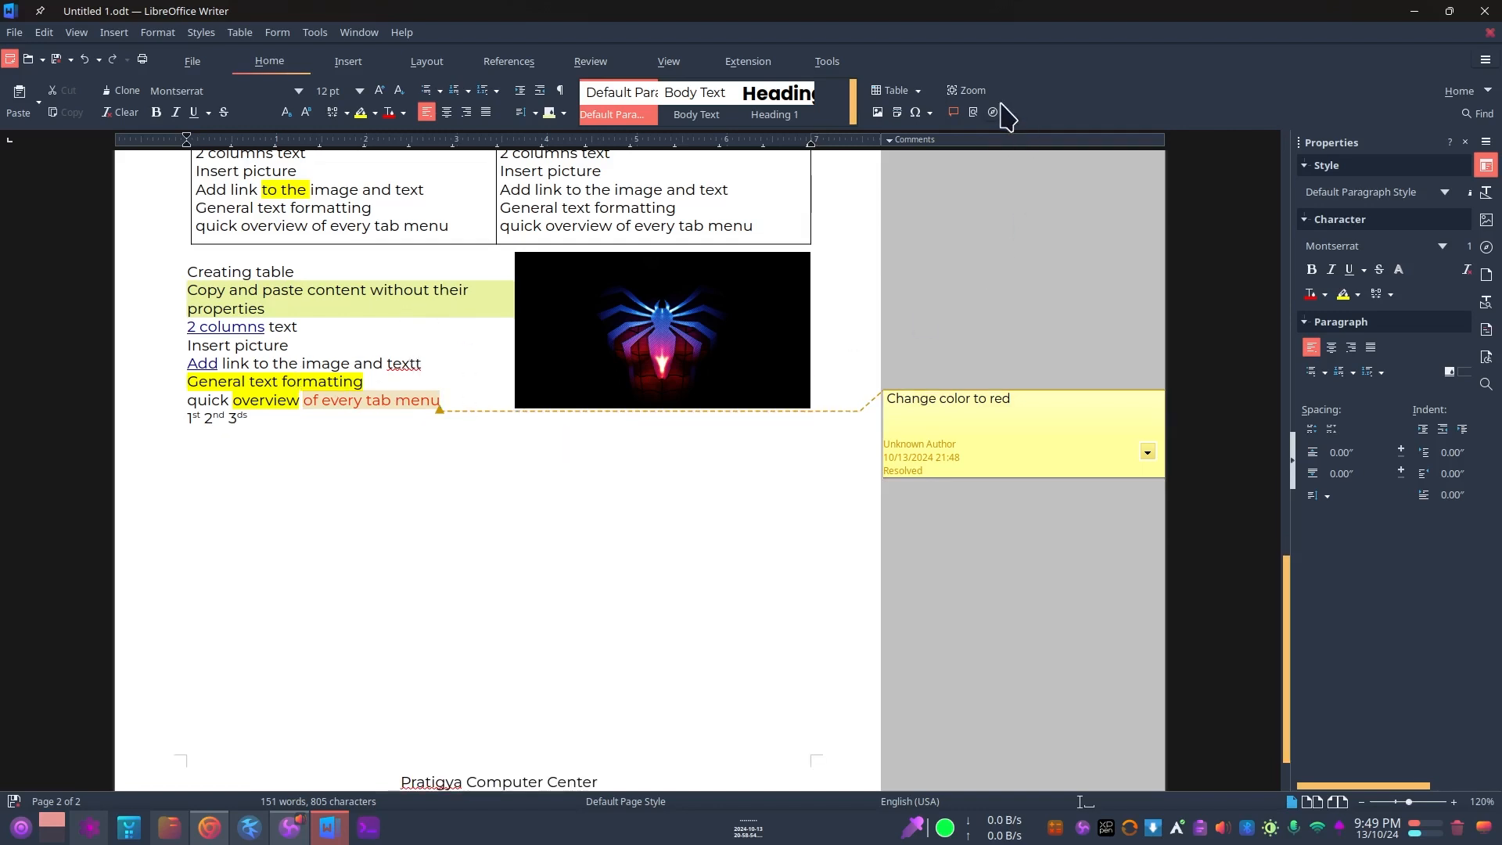
{"action": "scroll", "coordinate": [978, 160], "scroll_direction": "up", "scroll_amount": 3}
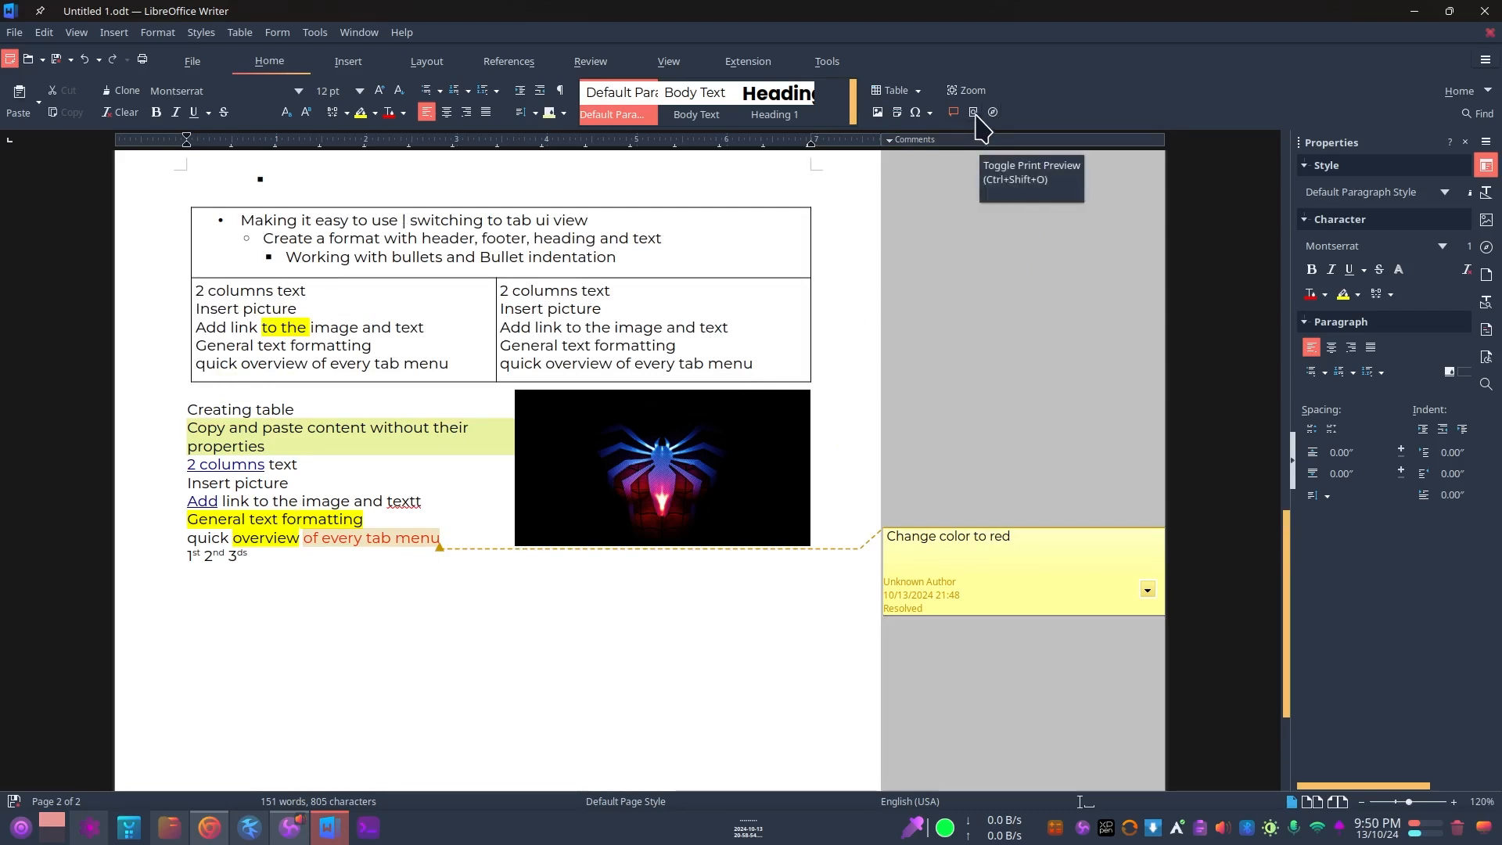
{"action": "left_click", "coordinate": [974, 114]}
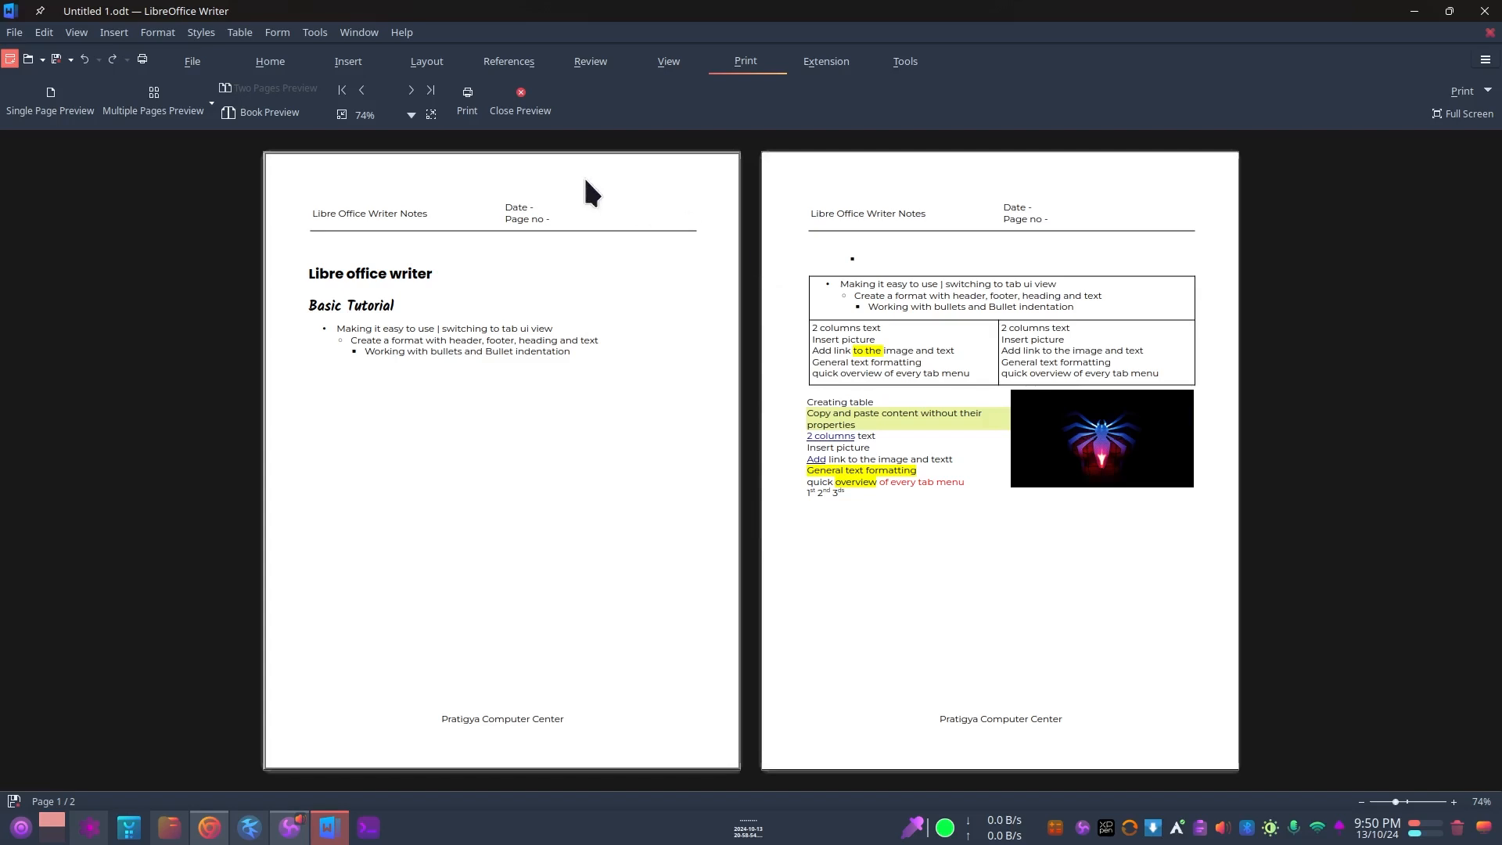
{"action": "left_click", "coordinate": [519, 108]}
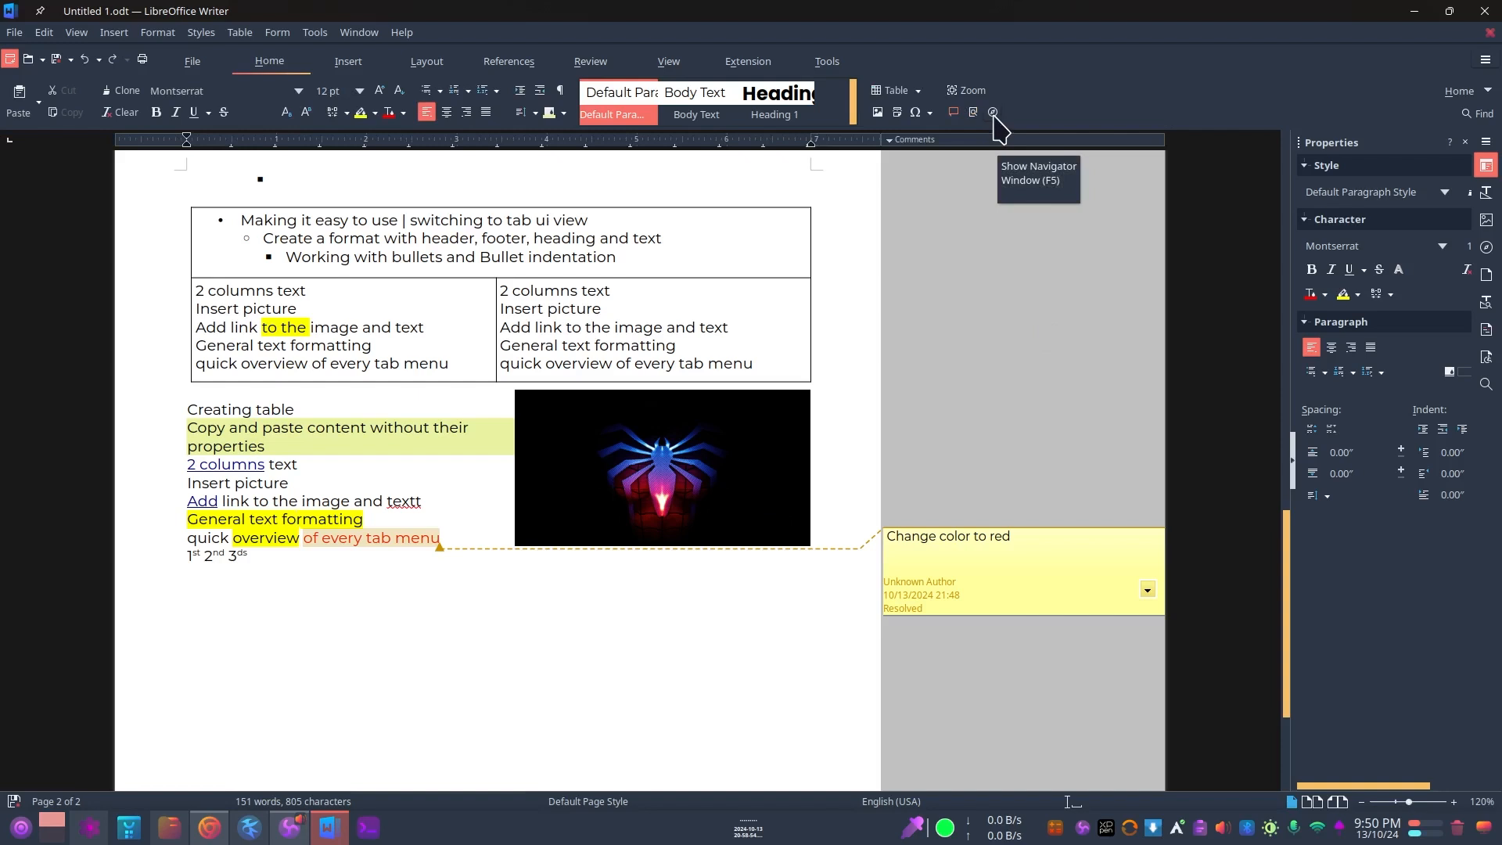
Look through the document's headings, tables, images, hyperlinks and comments in a slightly widened Navigator, and close it.
{"action": "left_click", "coordinate": [993, 112]}
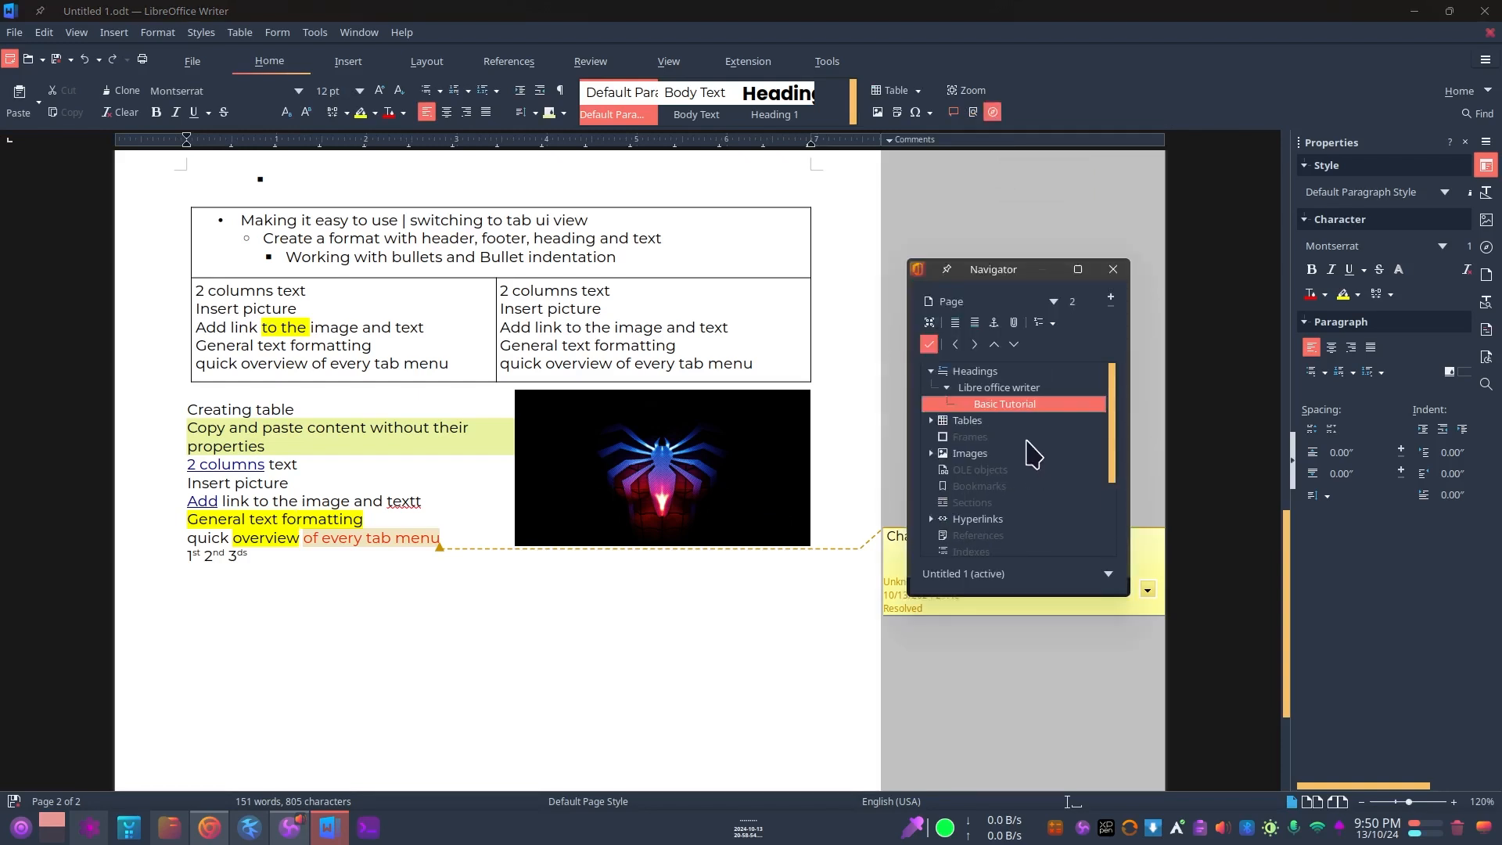
{"action": "mouse_move", "coordinate": [1009, 279]}
{"action": "left_mouse_down"}
{"action": "mouse_move", "coordinate": [547, 291]}
{"action": "mouse_move", "coordinate": [680, 395]}
{"action": "mouse_move", "coordinate": [948, 280]}
{"action": "mouse_move", "coordinate": [984, 290]}
{"action": "left_mouse_up"}
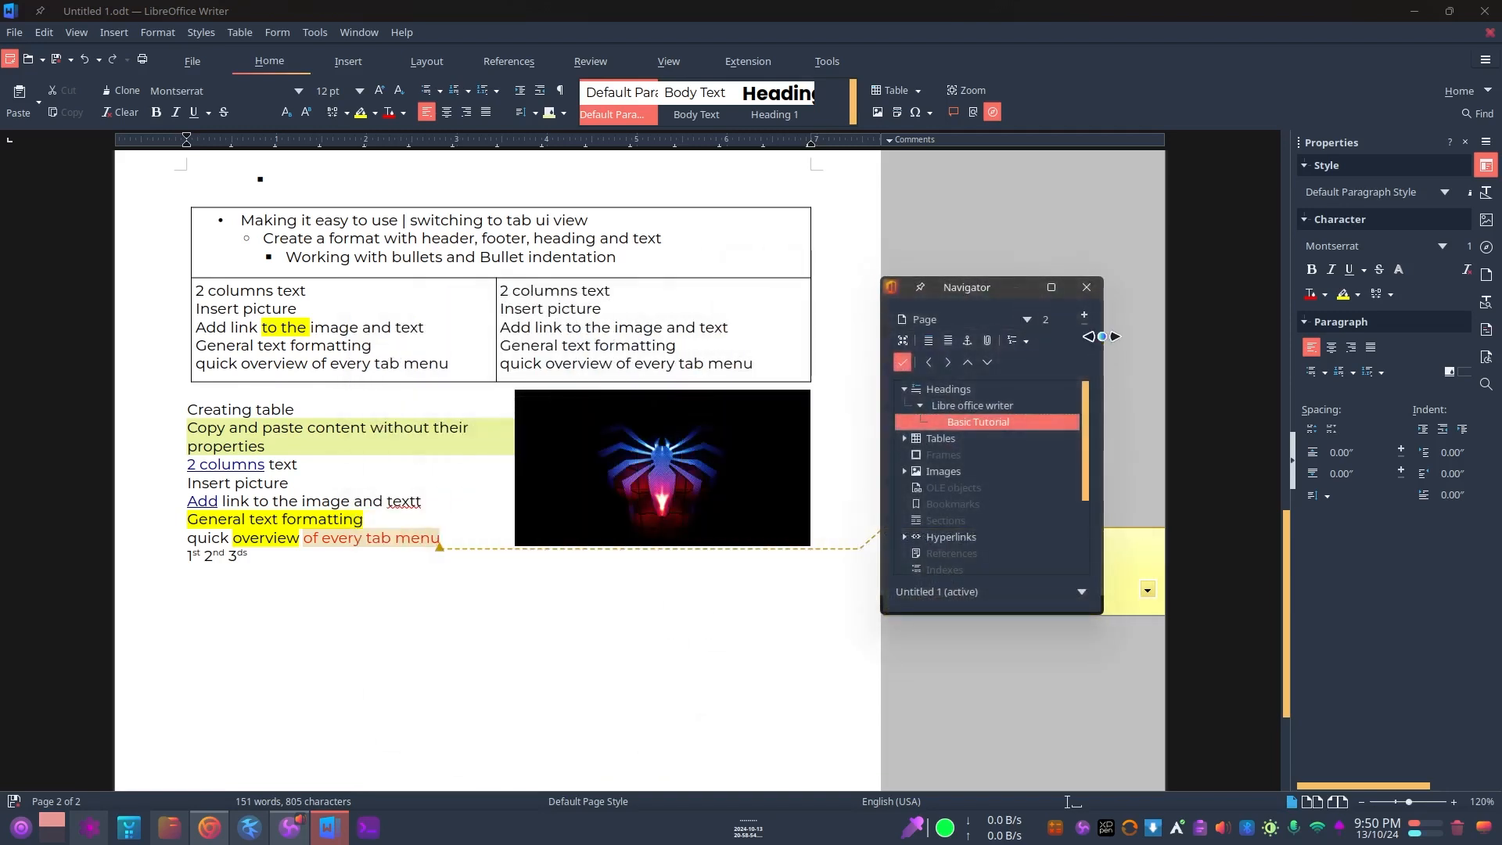
{"action": "mouse_move", "coordinate": [1103, 331]}
{"action": "left_mouse_down"}
{"action": "mouse_move", "coordinate": [1142, 332]}
{"action": "mouse_move", "coordinate": [1112, 332]}
{"action": "left_mouse_up"}
{"action": "scroll", "coordinate": [960, 465], "scroll_direction": "down", "scroll_amount": 2}
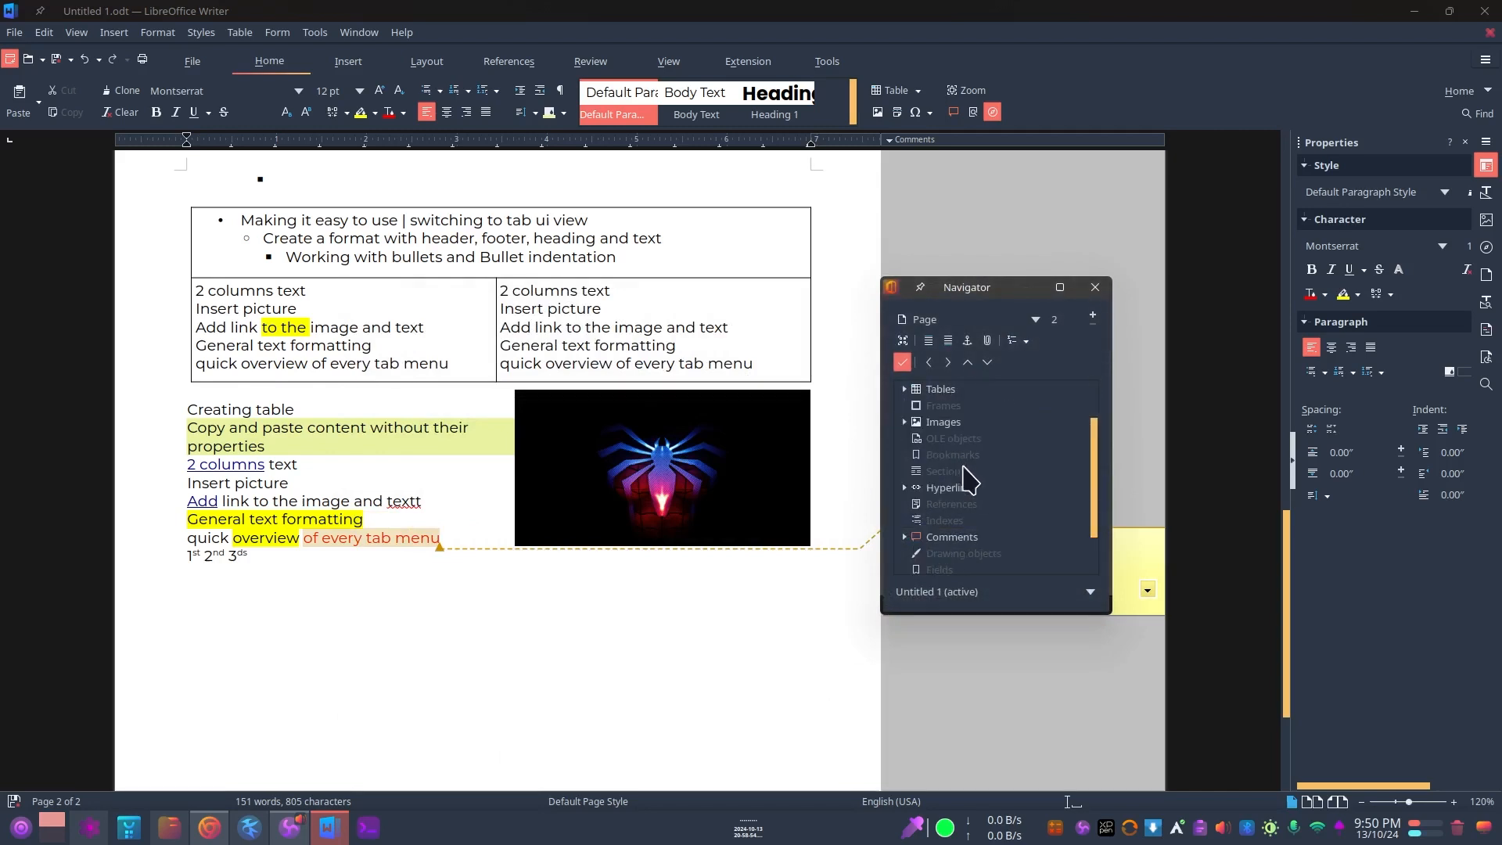
{"action": "scroll", "coordinate": [983, 478], "scroll_direction": "up", "scroll_amount": 2}
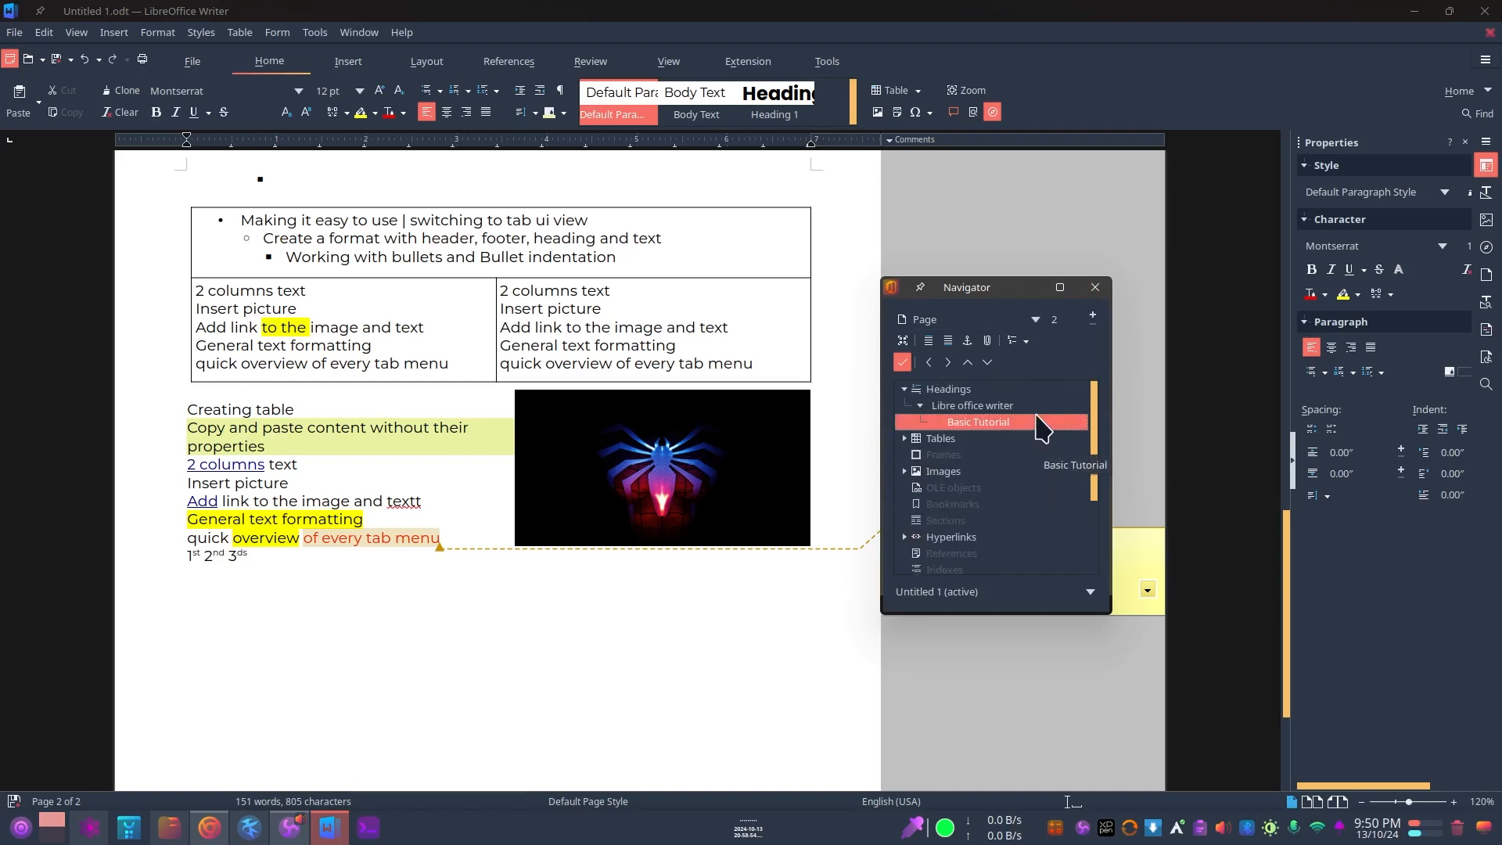
{"action": "scroll", "coordinate": [953, 472], "scroll_direction": "down", "scroll_amount": 2}
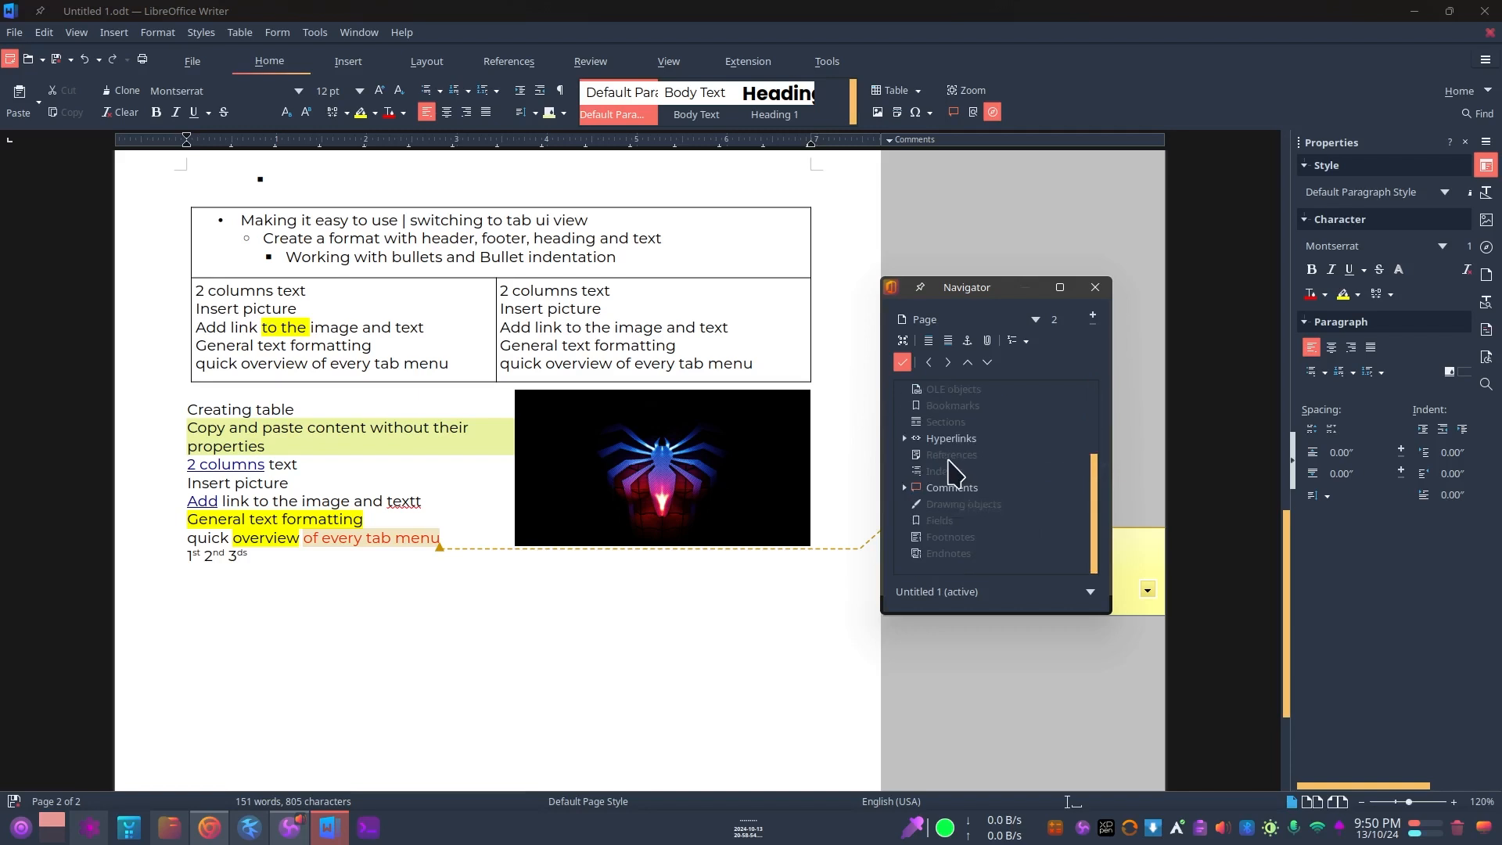
{"action": "scroll", "coordinate": [952, 472], "scroll_direction": "up", "scroll_amount": 2}
{"action": "left_click", "coordinate": [1093, 290]}
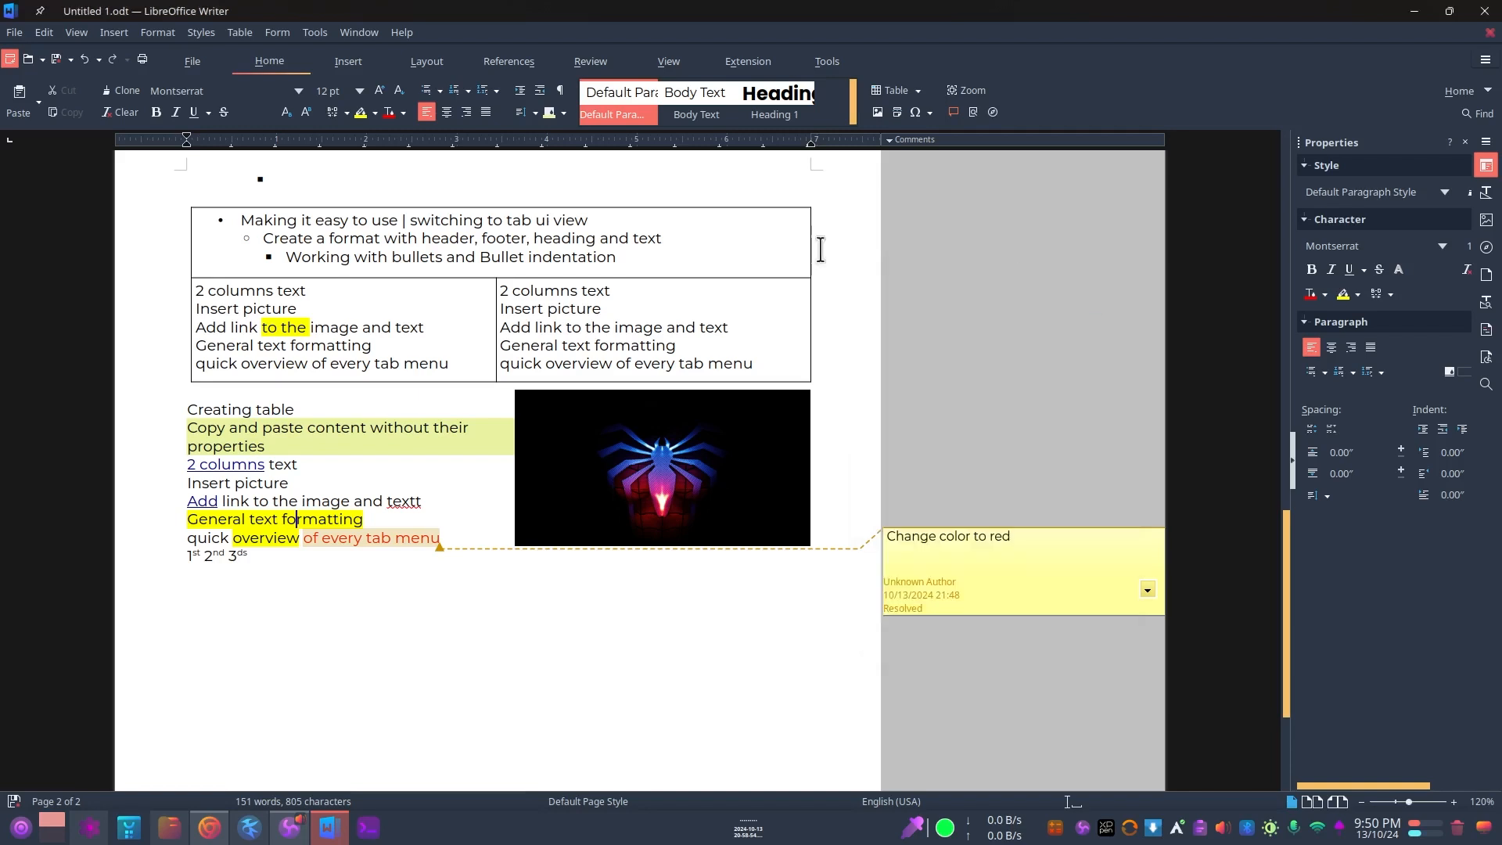
Insert a two-column section below the "1st 2nd 3ds" line on page 2.
{"action": "left_click", "coordinate": [350, 60]}
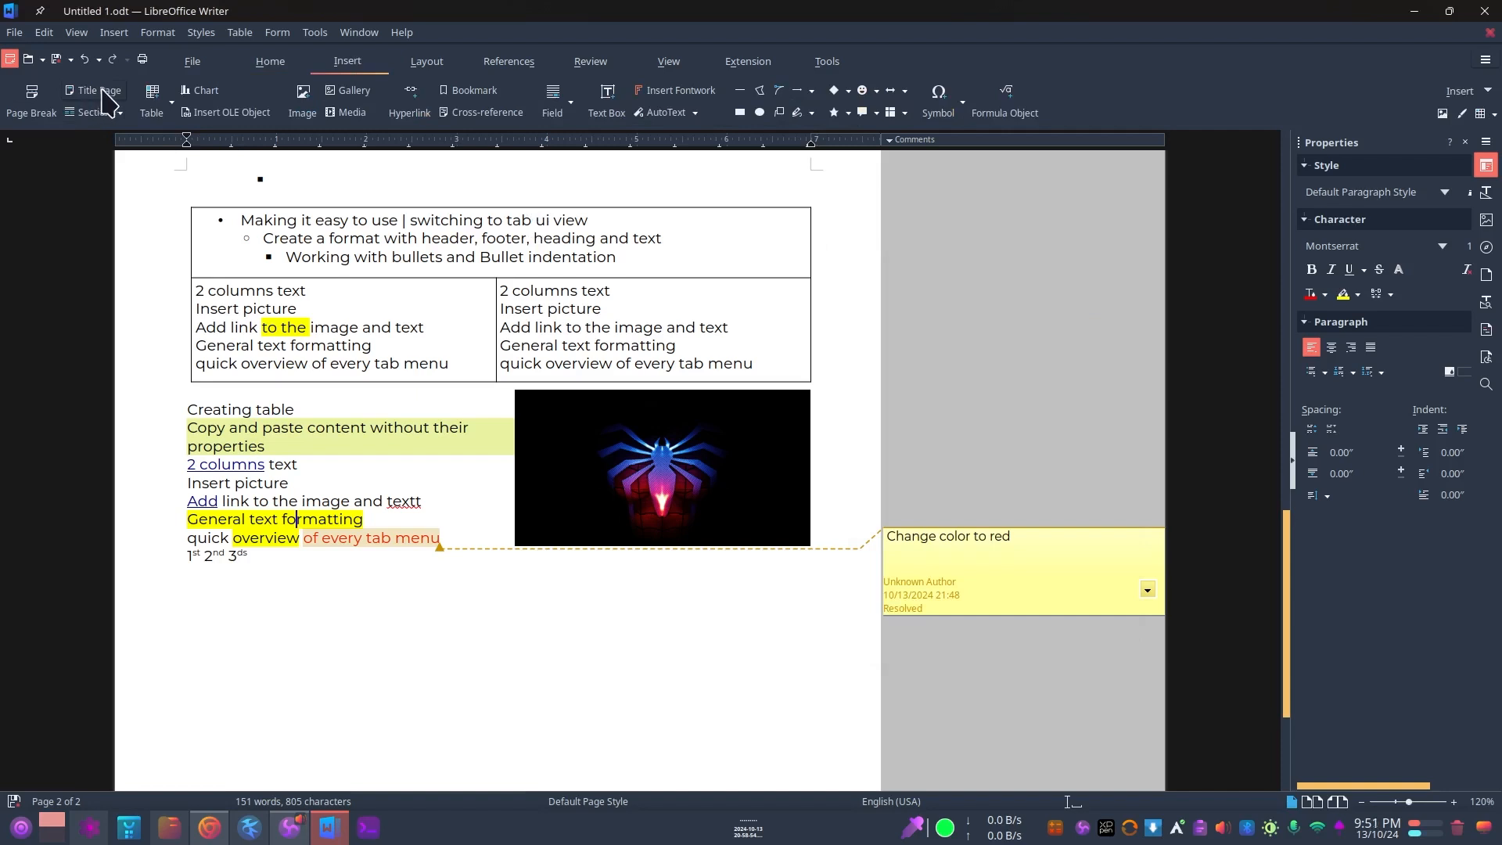
{"action": "left_click", "coordinate": [118, 113]}
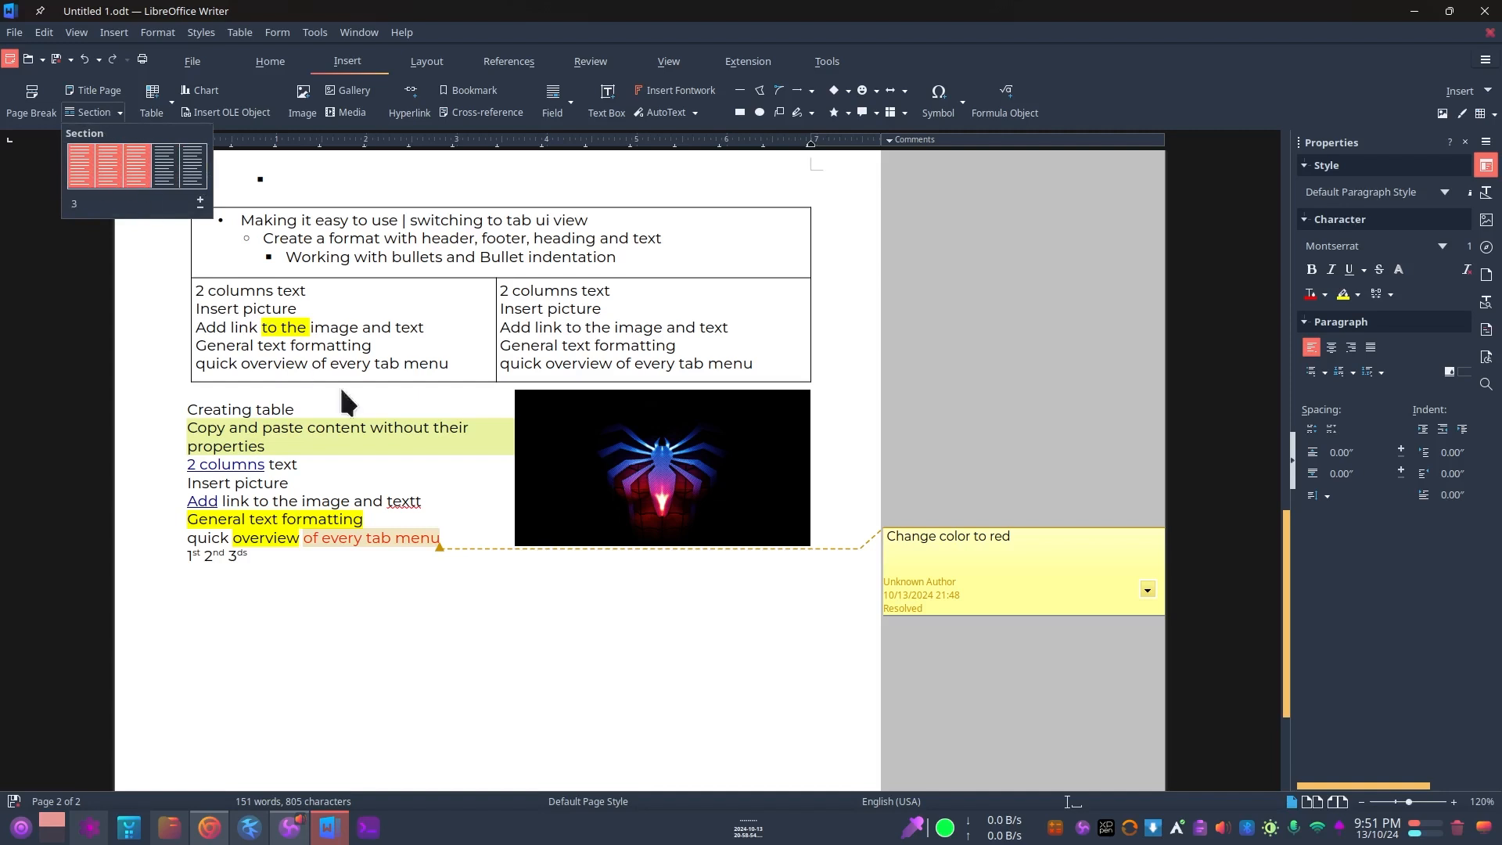
{"action": "left_click", "coordinate": [450, 648]}
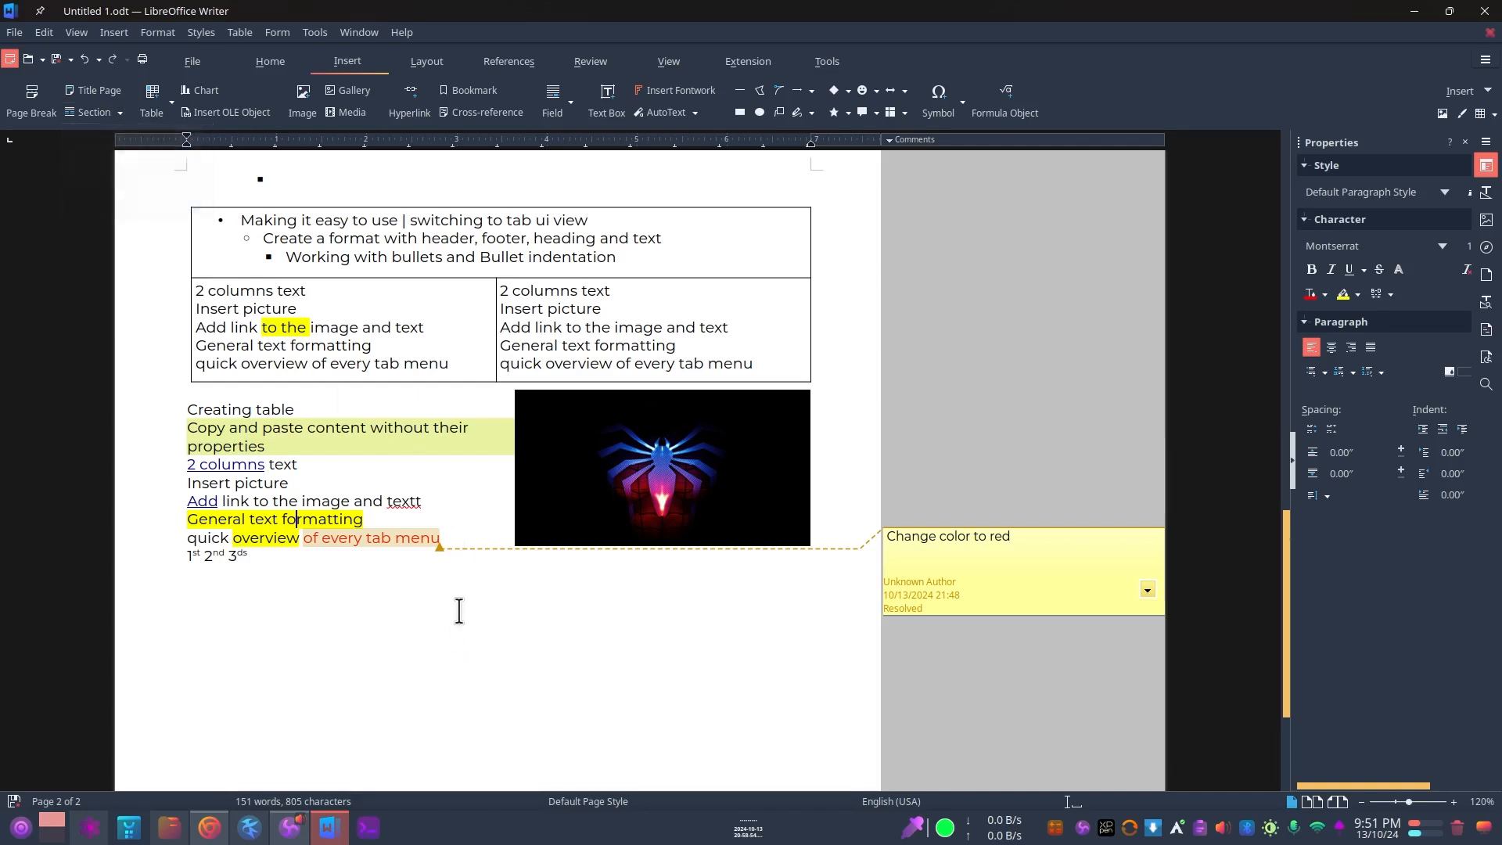
{"action": "scroll", "coordinate": [449, 595], "scroll_direction": "down", "scroll_amount": 3}
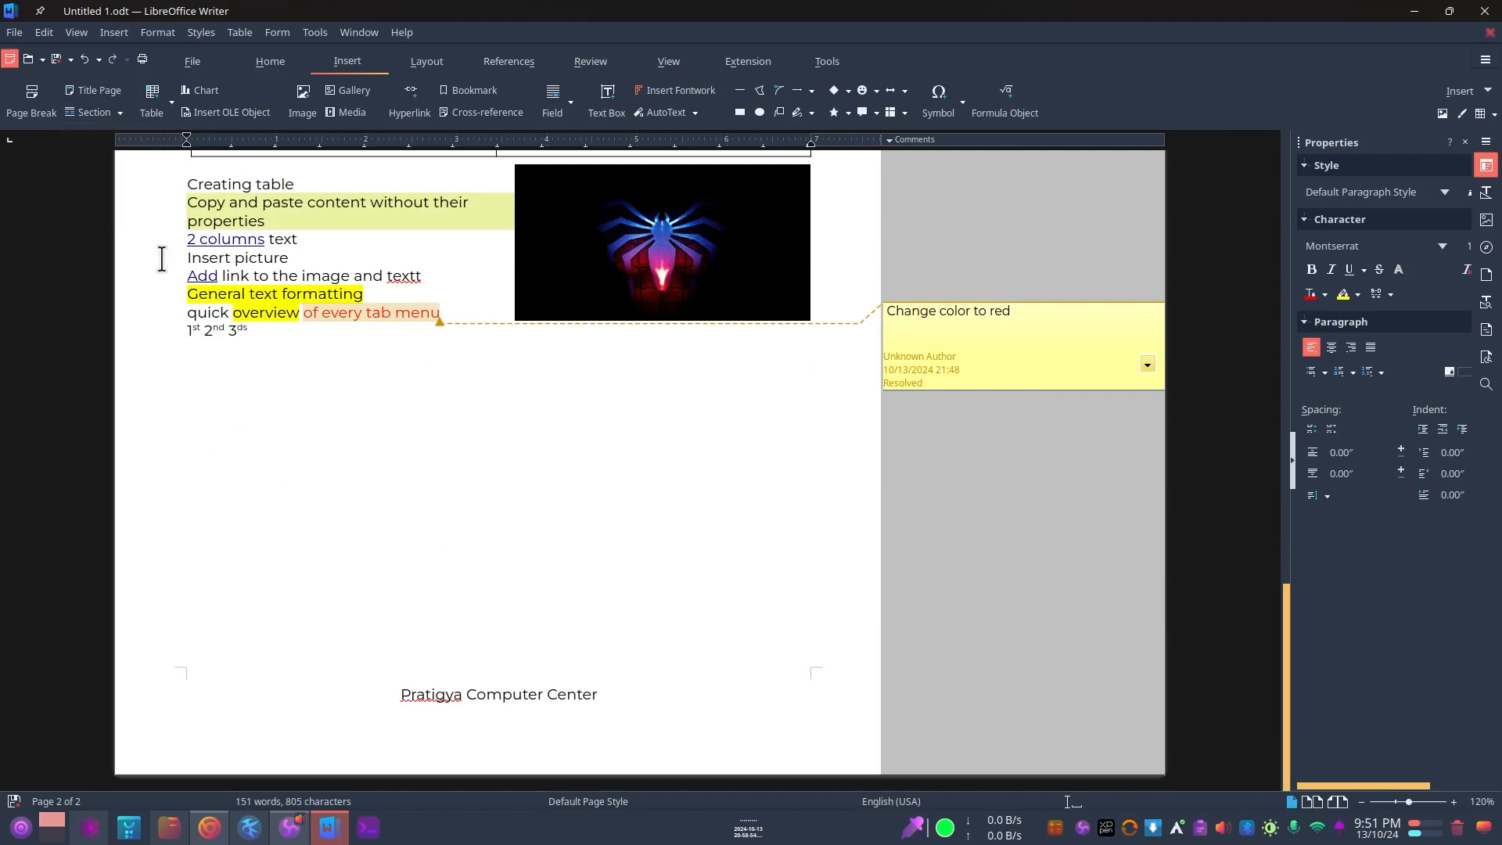
{"action": "left_click", "coordinate": [115, 113]}
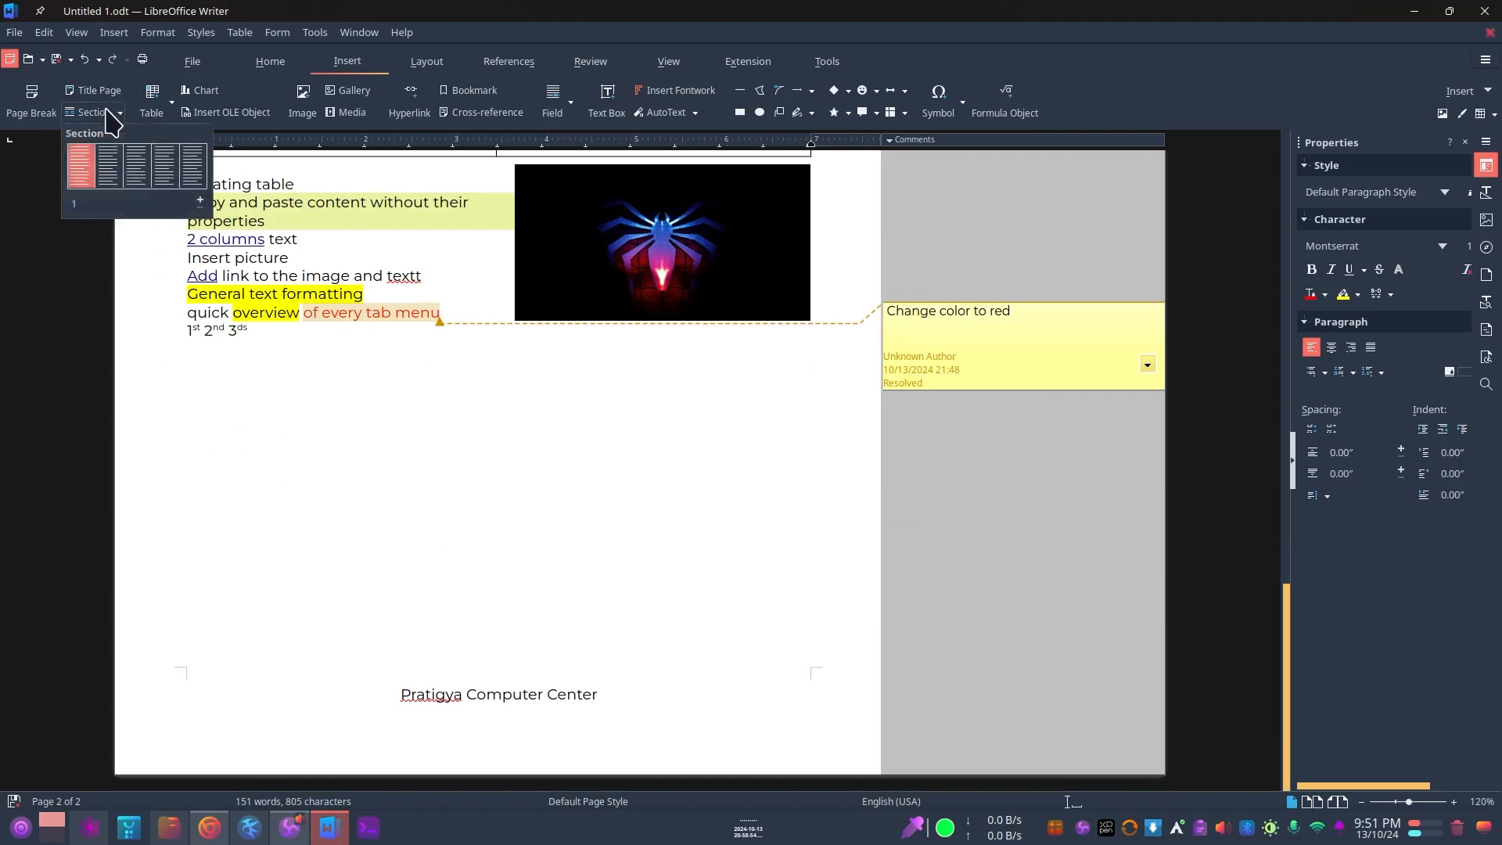
{"action": "left_click", "coordinate": [115, 185]}
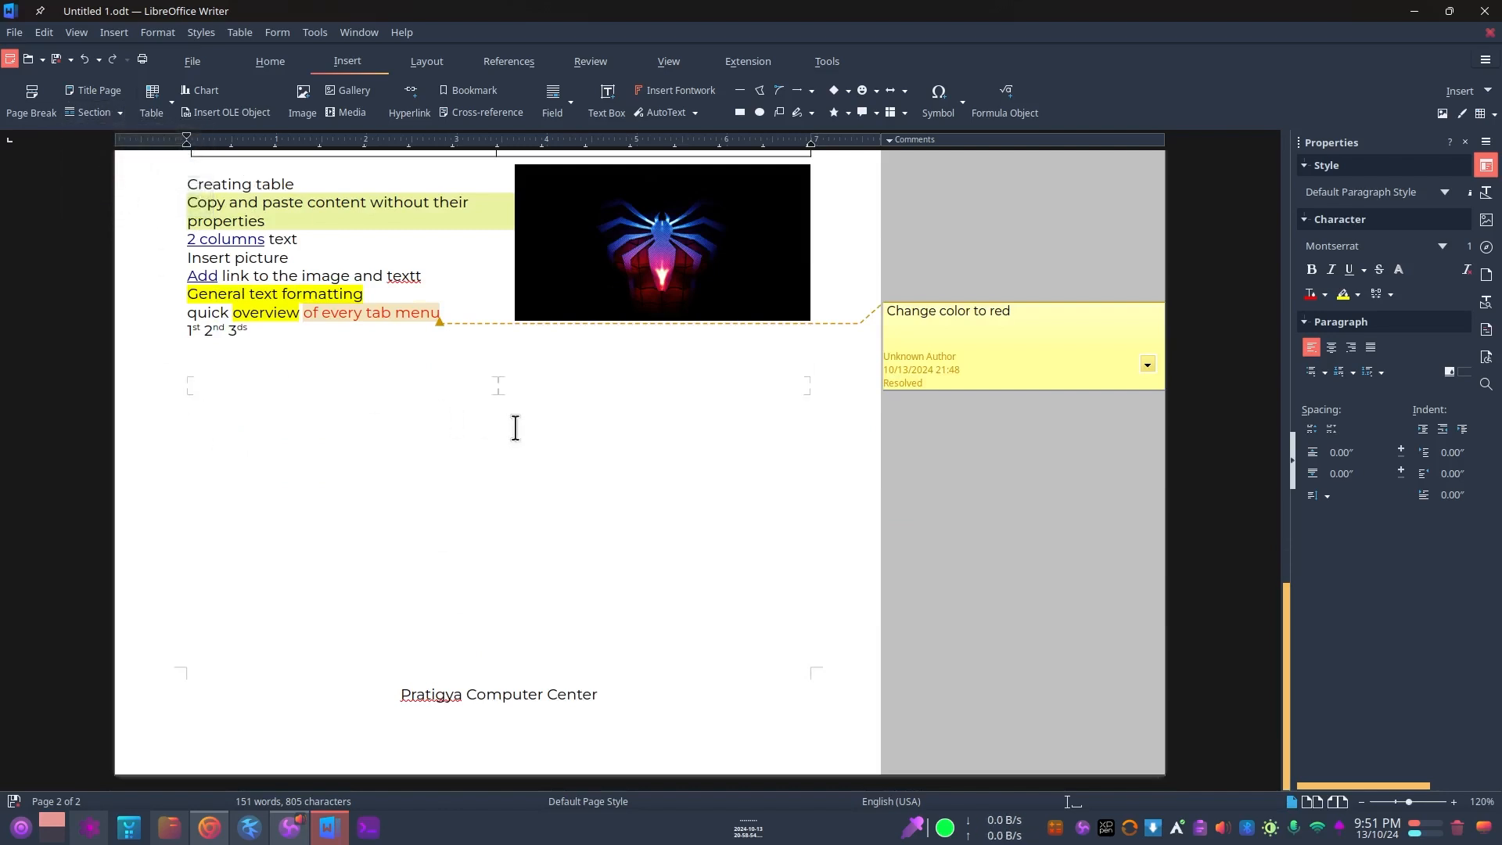
Fill both columns of the new section with six short lines of random placeholder text, starting with "Hcsbhsbuycbsc".
{"action": "left_click", "coordinate": [208, 379]}
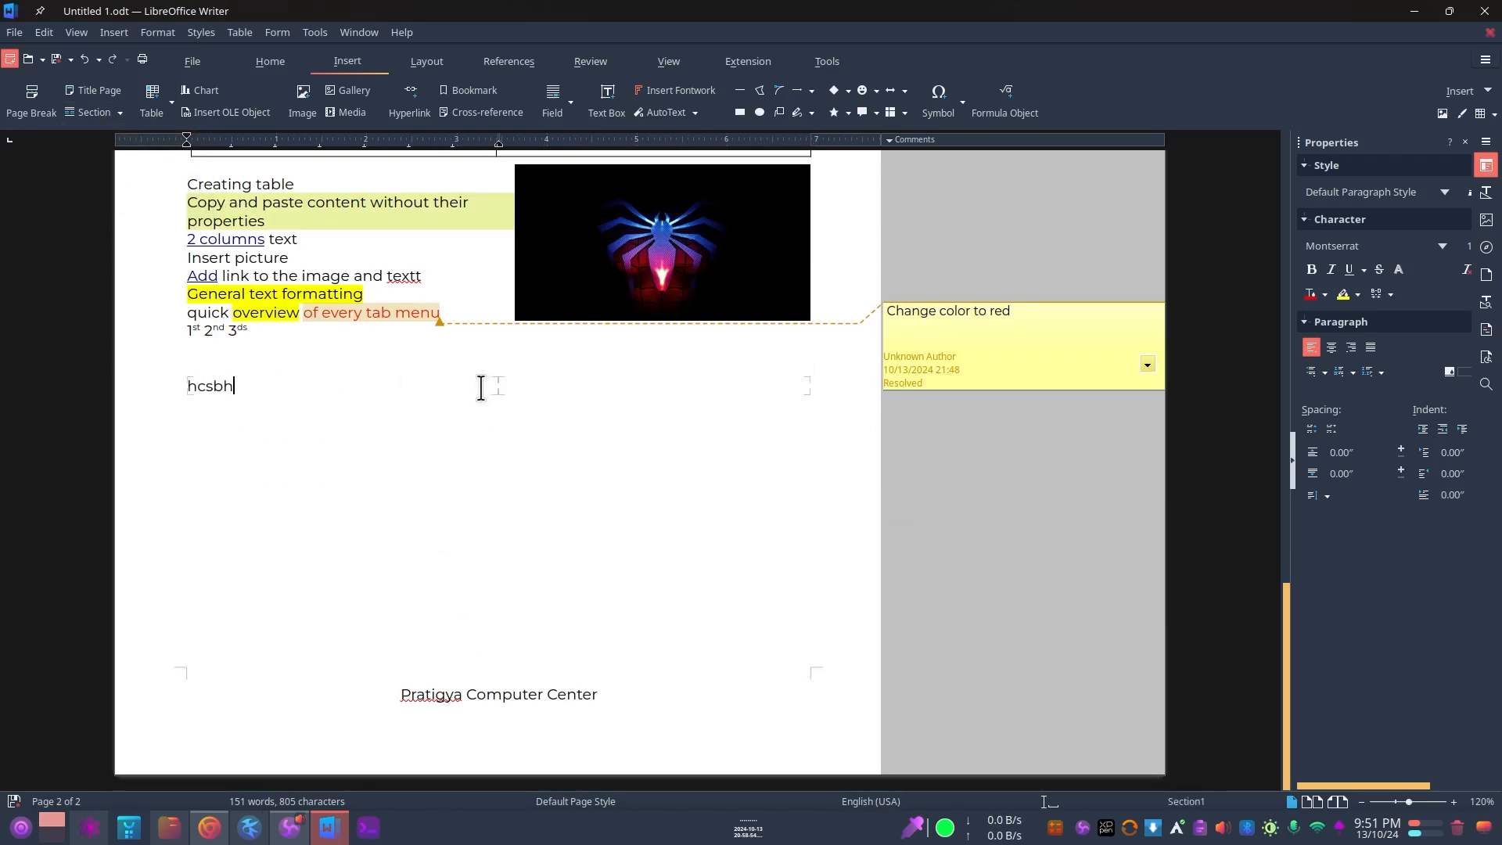
{"action": "type", "text": "hcsbhsbuycbsc "}
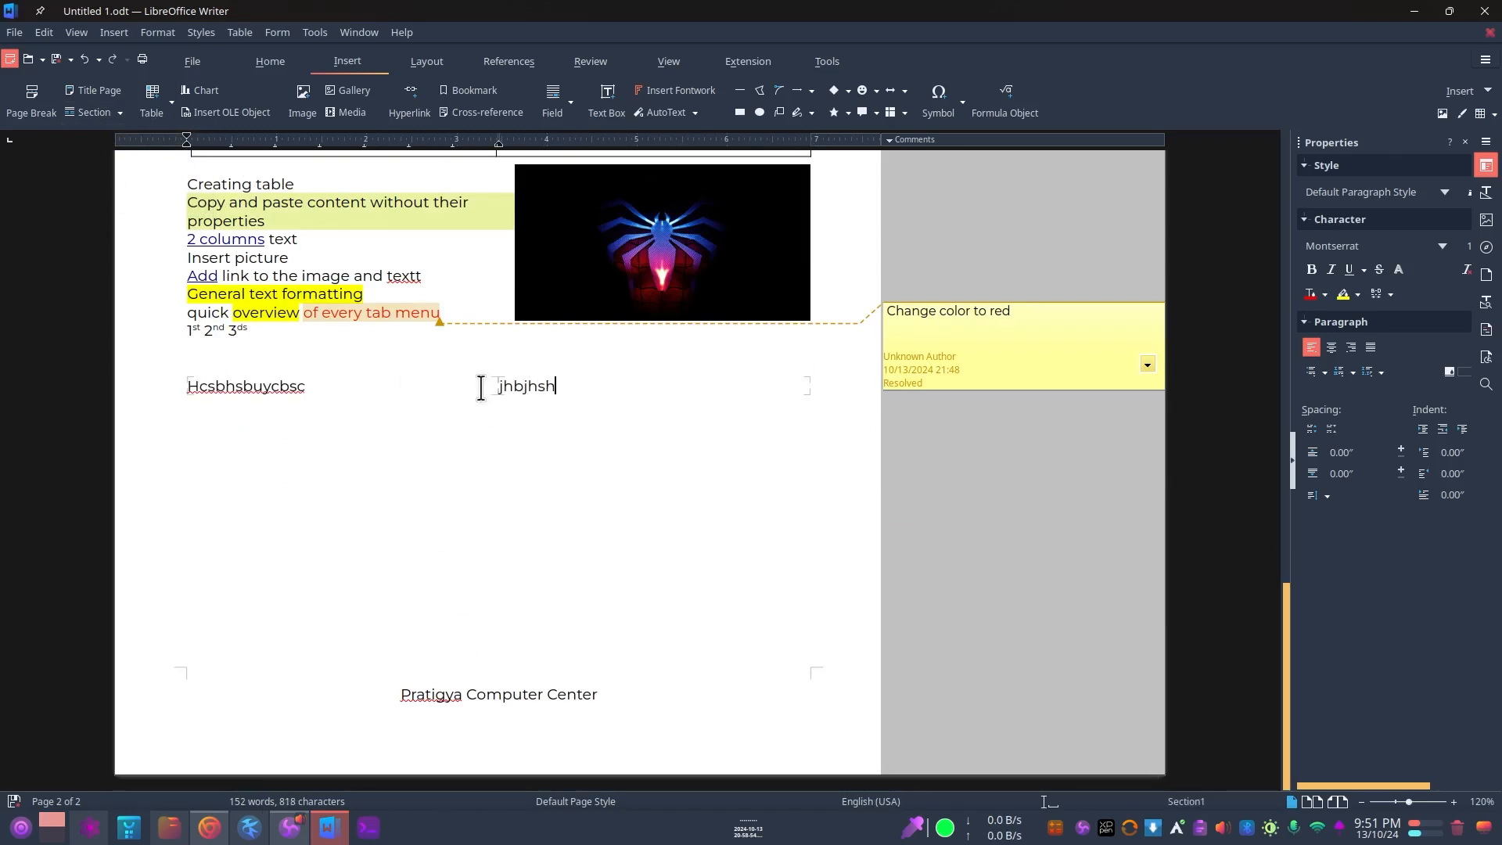
{"action": "type", "text": "jhbjhshbsdhjcs jsjn sjnv sd"}
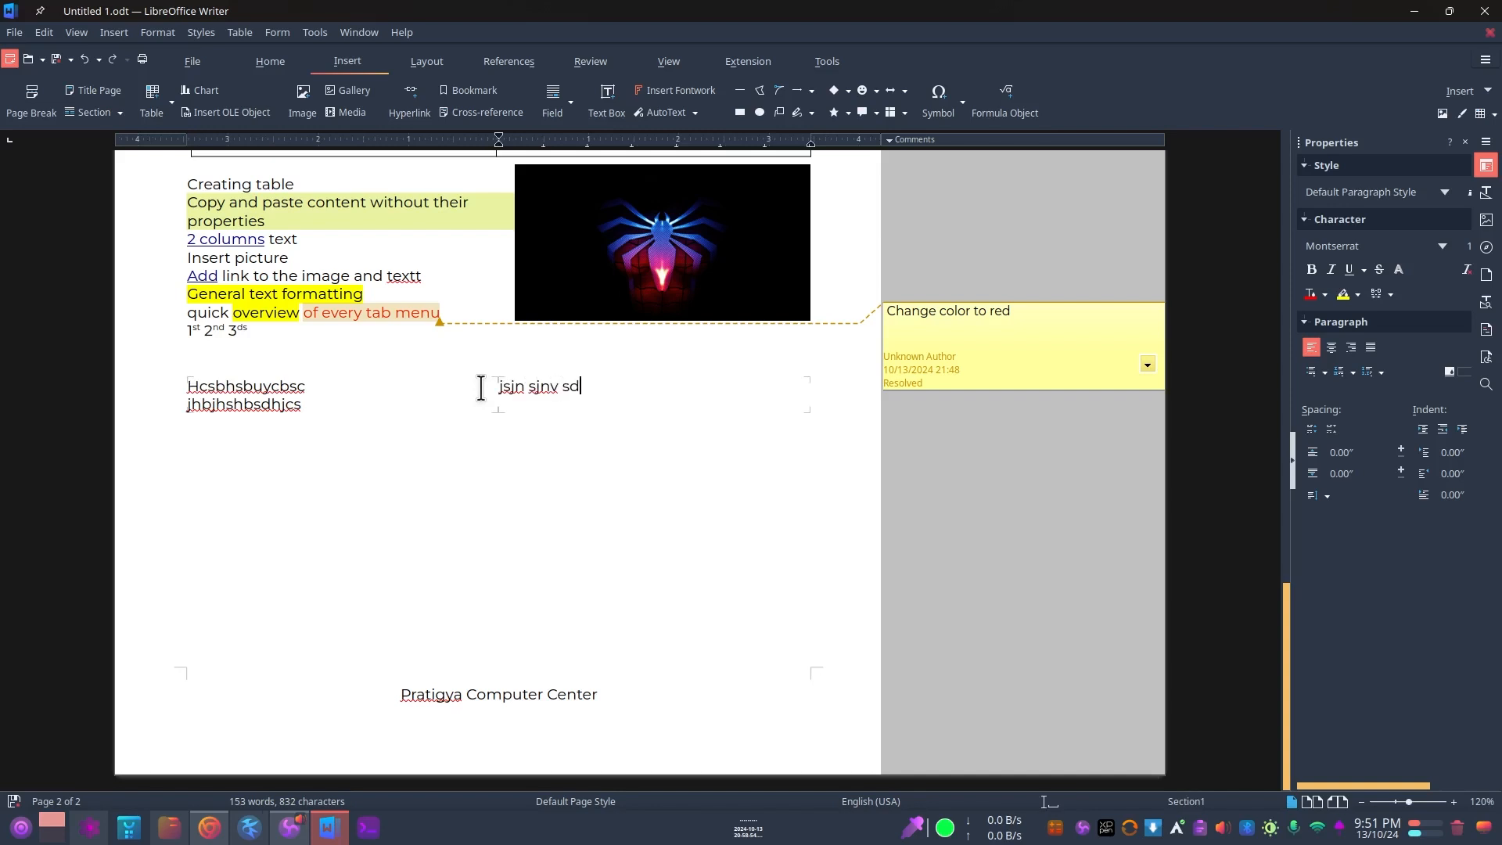
{"action": "type", "text": "nskvjnsdjkvnks"}
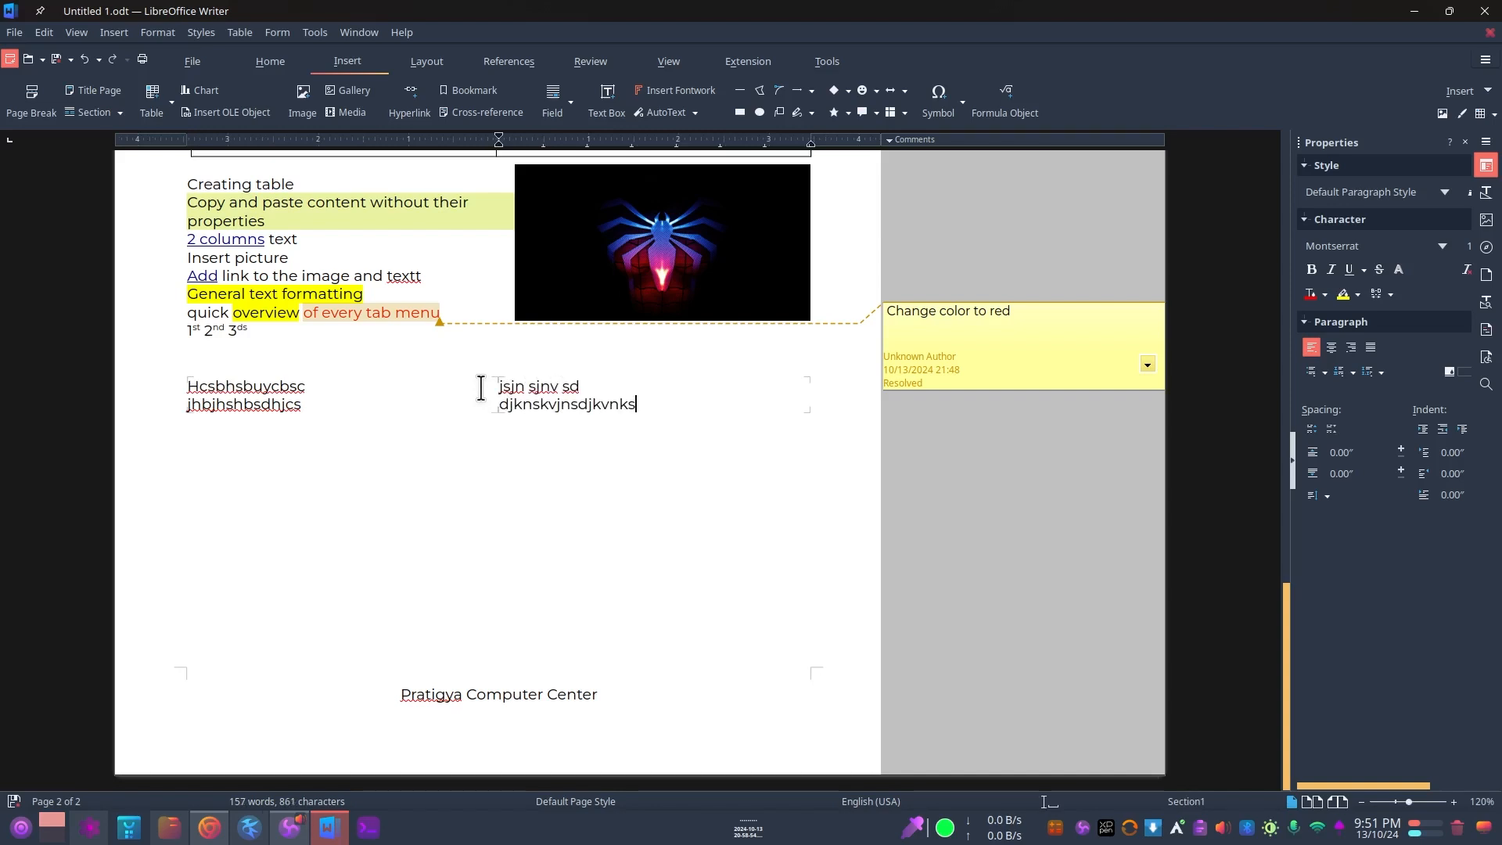
{"action": "key", "text": "Return"}
{"action": "type", "text": "smv kj vs v"}
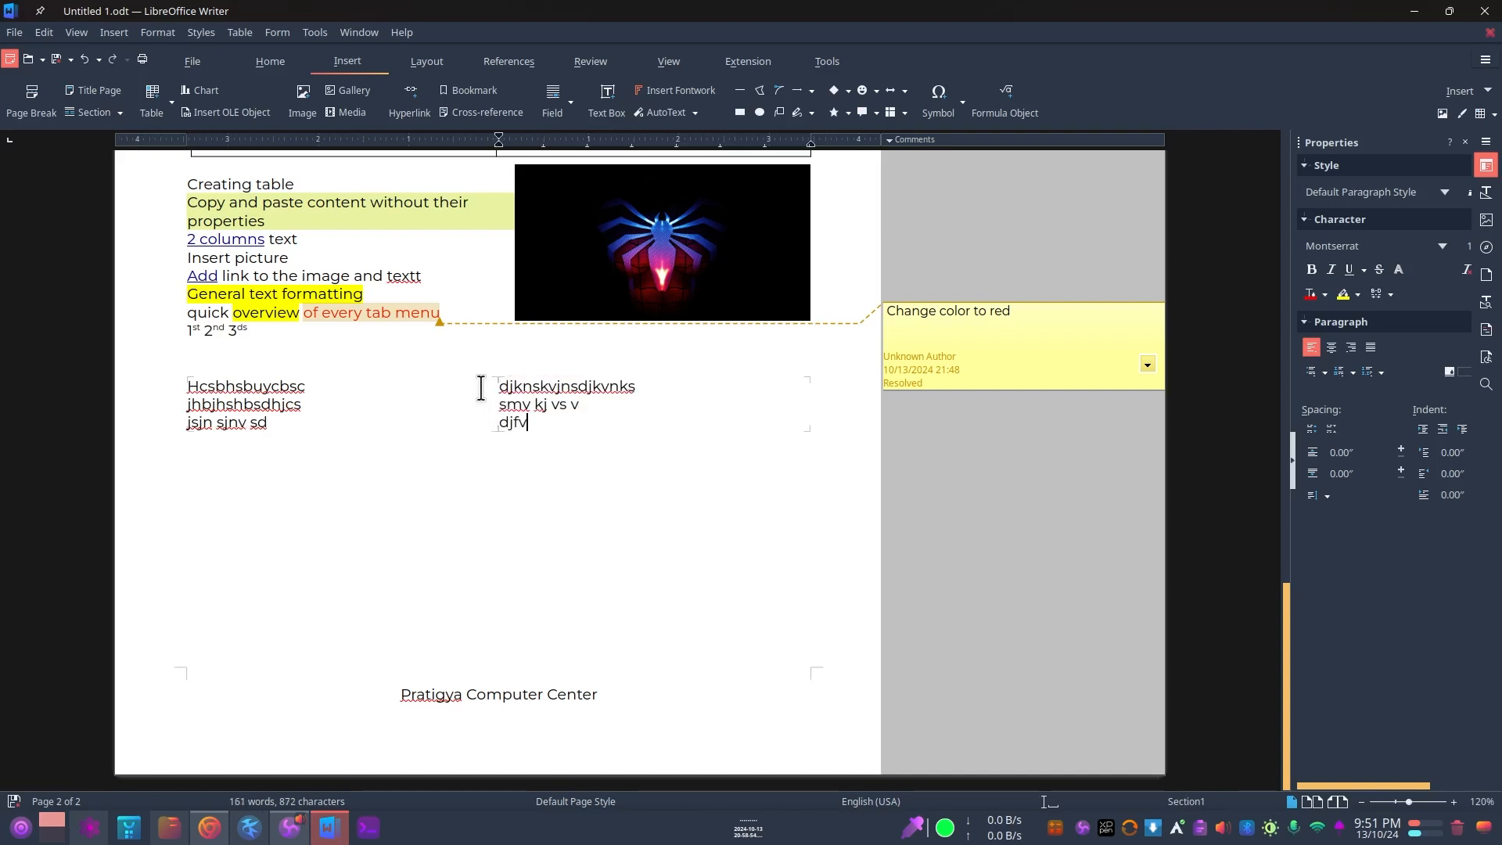
View the section layouts up to five columns without inserting one, and highlight each column's text to examine the two-column flow.
{"action": "left_click", "coordinate": [197, 487]}
{"action": "left_click", "coordinate": [94, 112]}
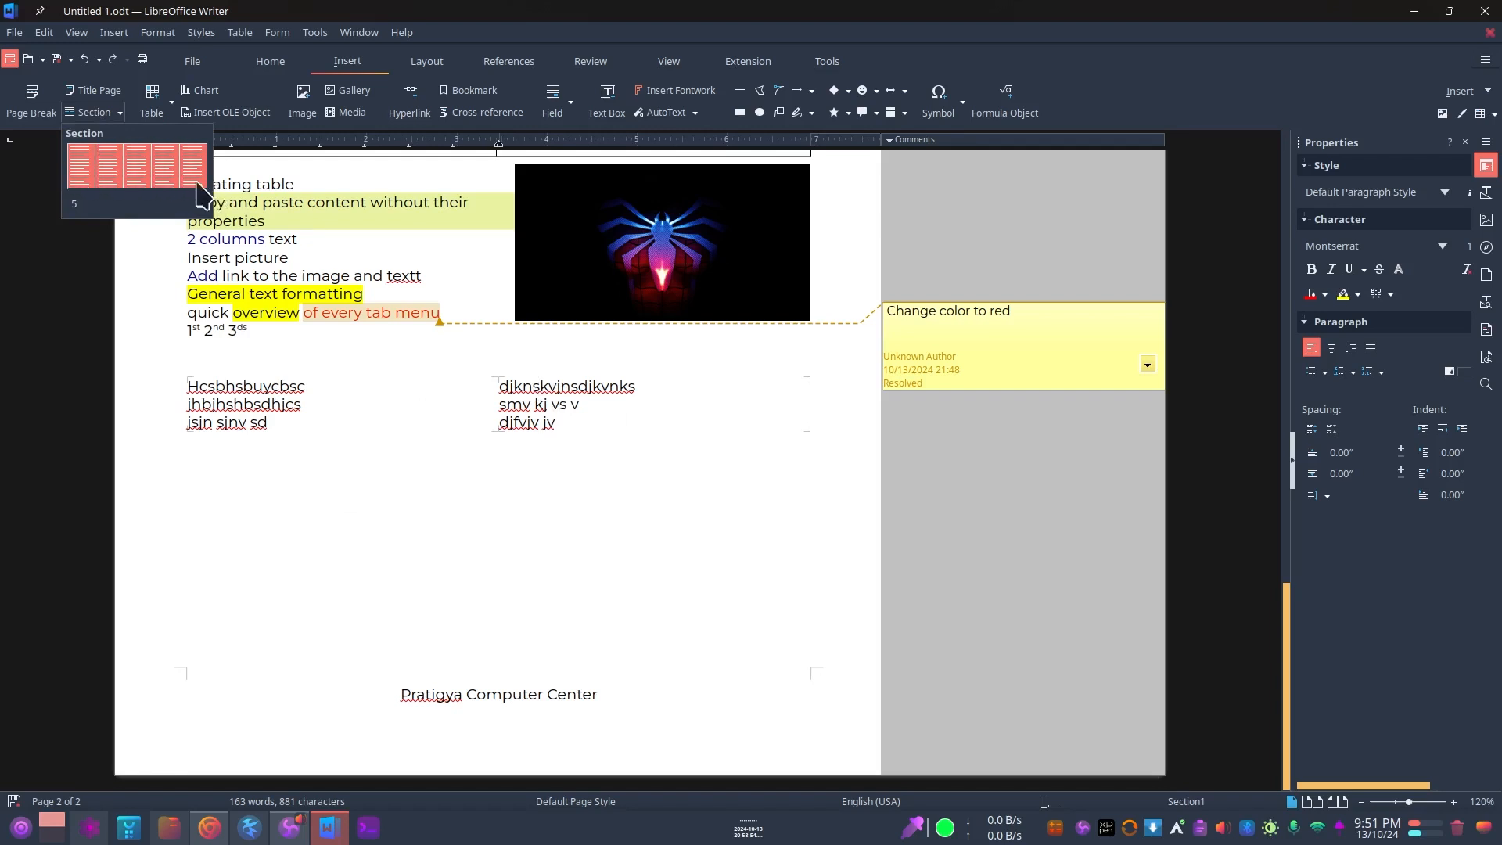
{"action": "left_click", "coordinate": [310, 393]}
{"action": "left_click_drag", "start_coordinate": [191, 397], "coordinate": [324, 434]}
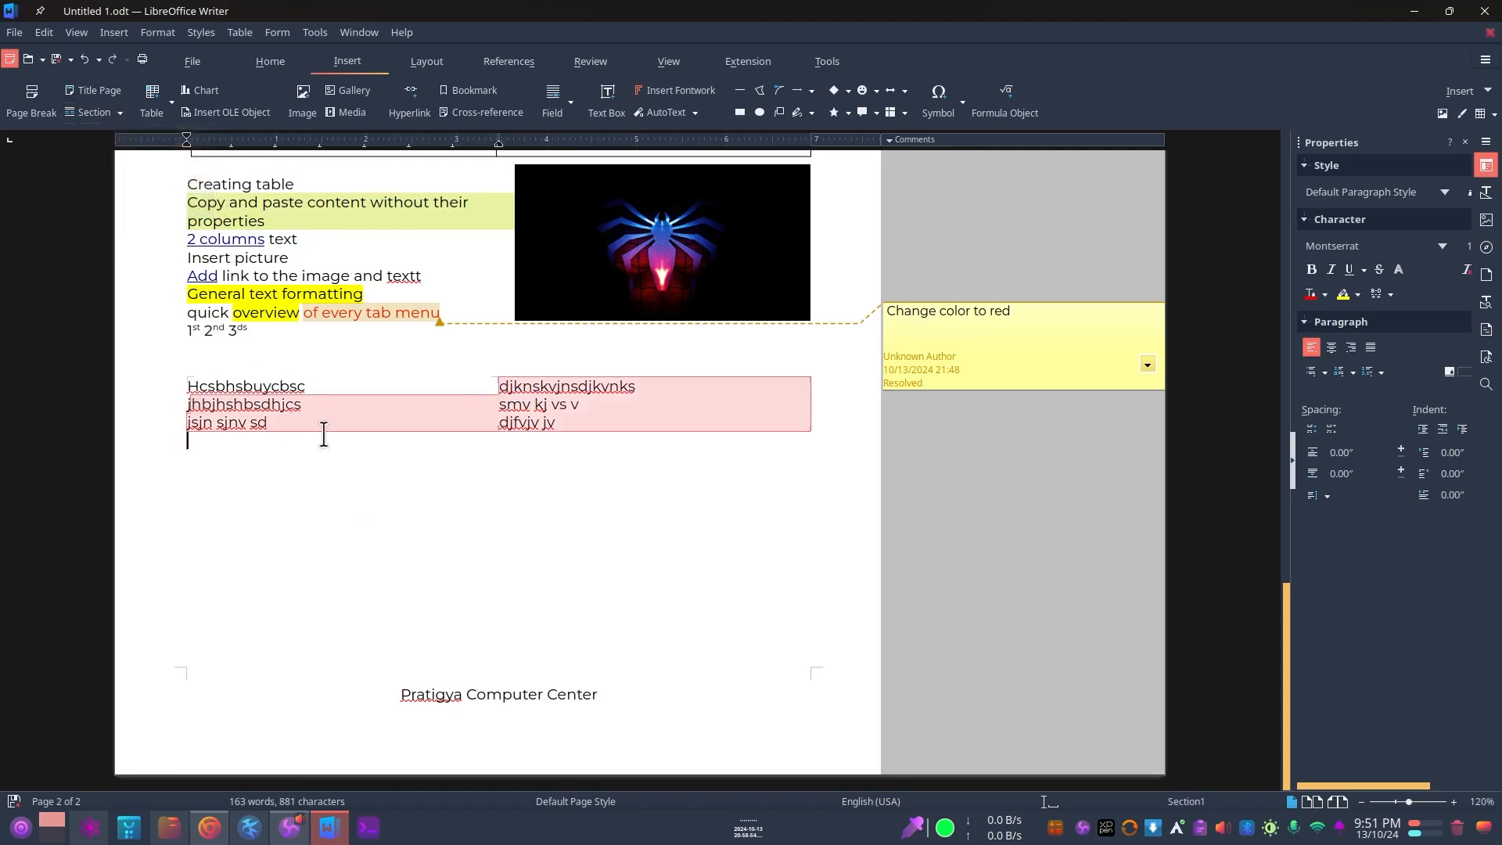
{"action": "left_click", "coordinate": [253, 385]}
{"action": "left_click_drag", "start_coordinate": [187, 383], "coordinate": [285, 423]}
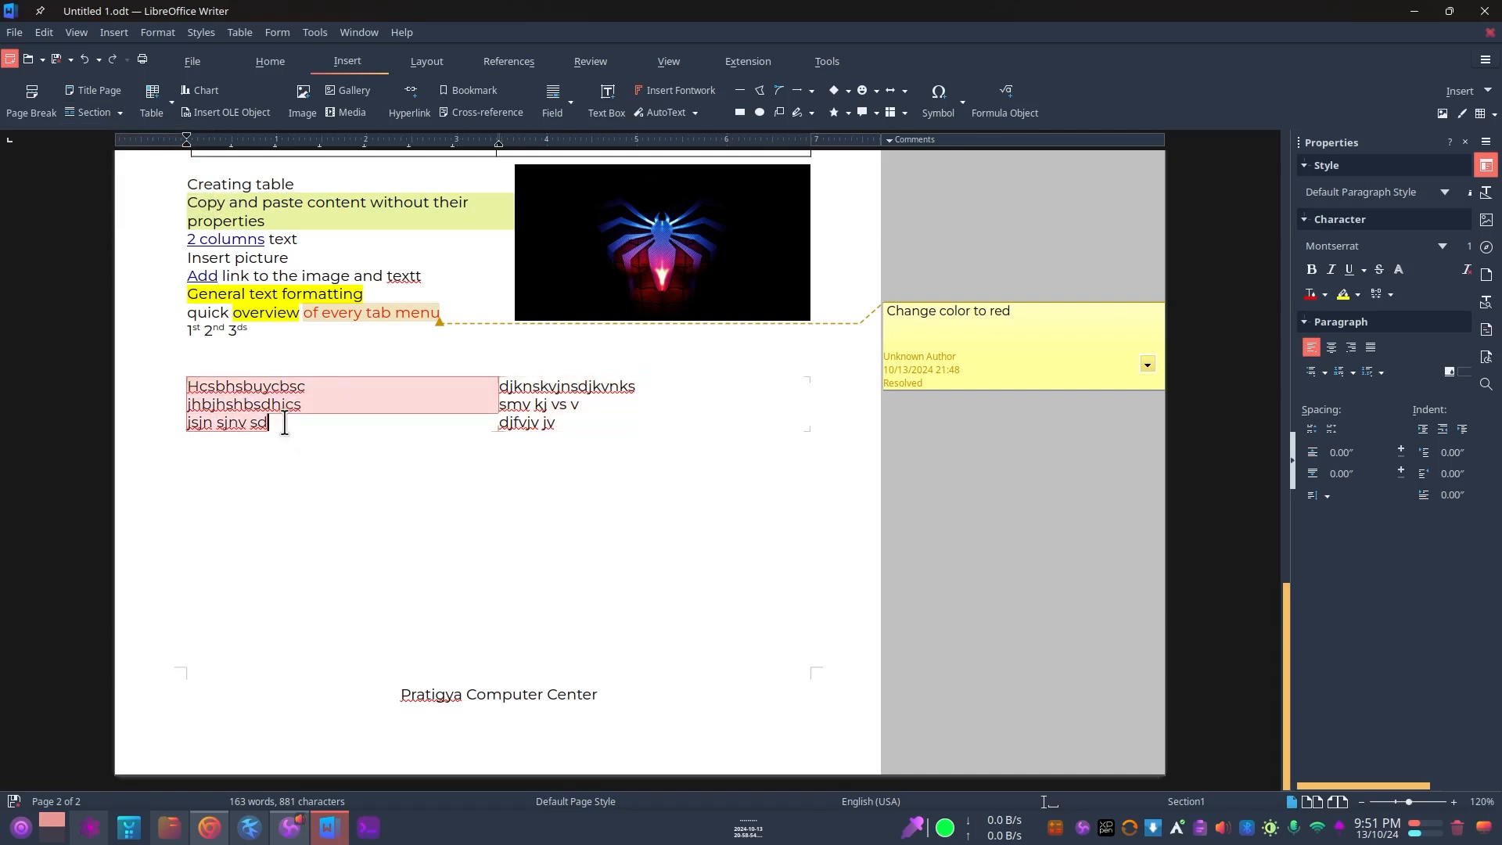
{"action": "left_click_drag", "start_coordinate": [499, 386], "coordinate": [559, 418]}
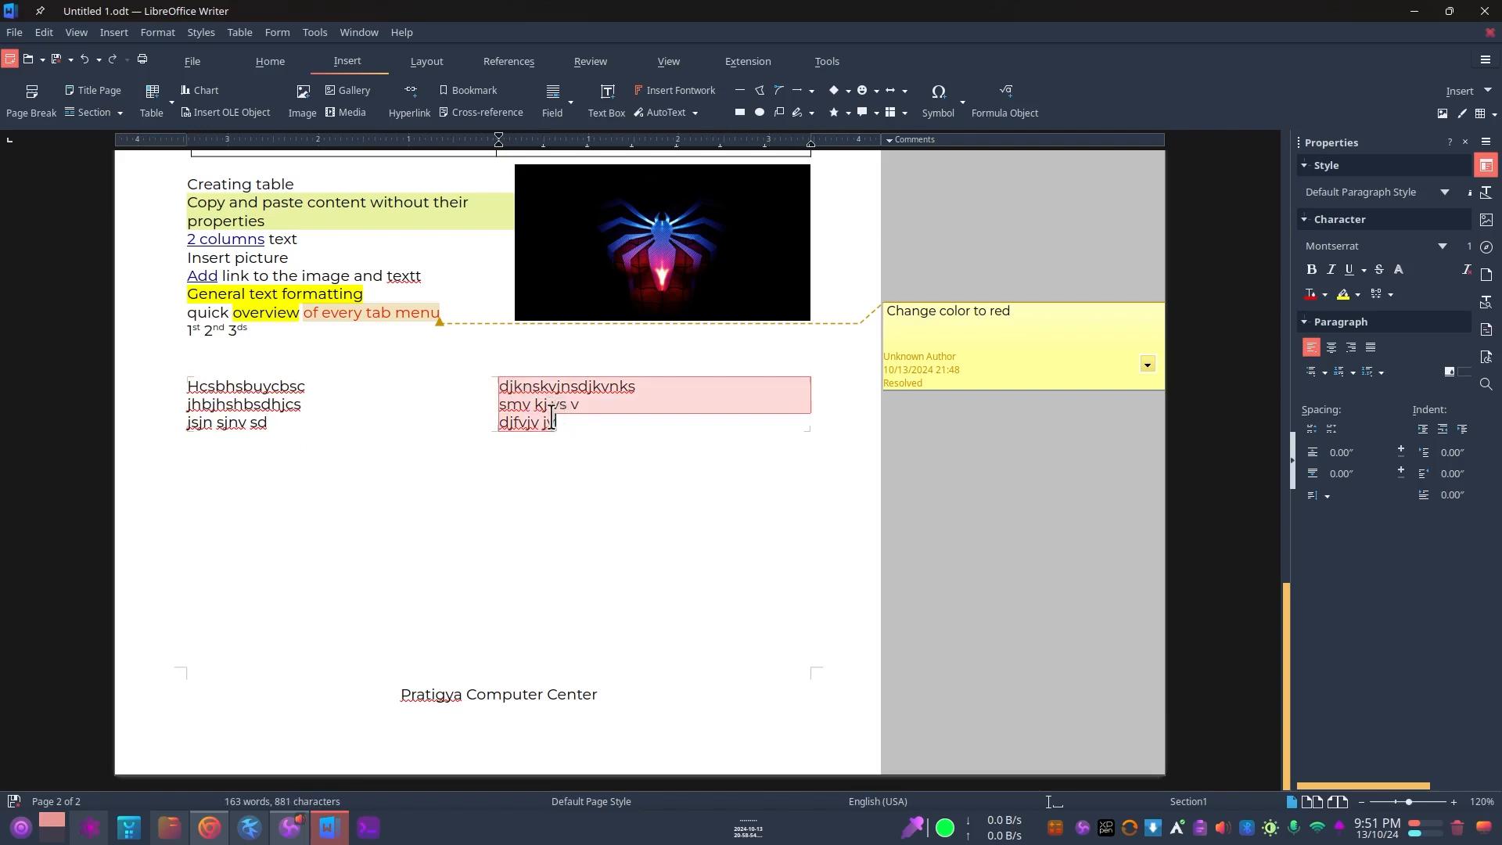
Insert a default column chart on the empty line below the two-column section.
{"action": "left_click", "coordinate": [665, 491]}
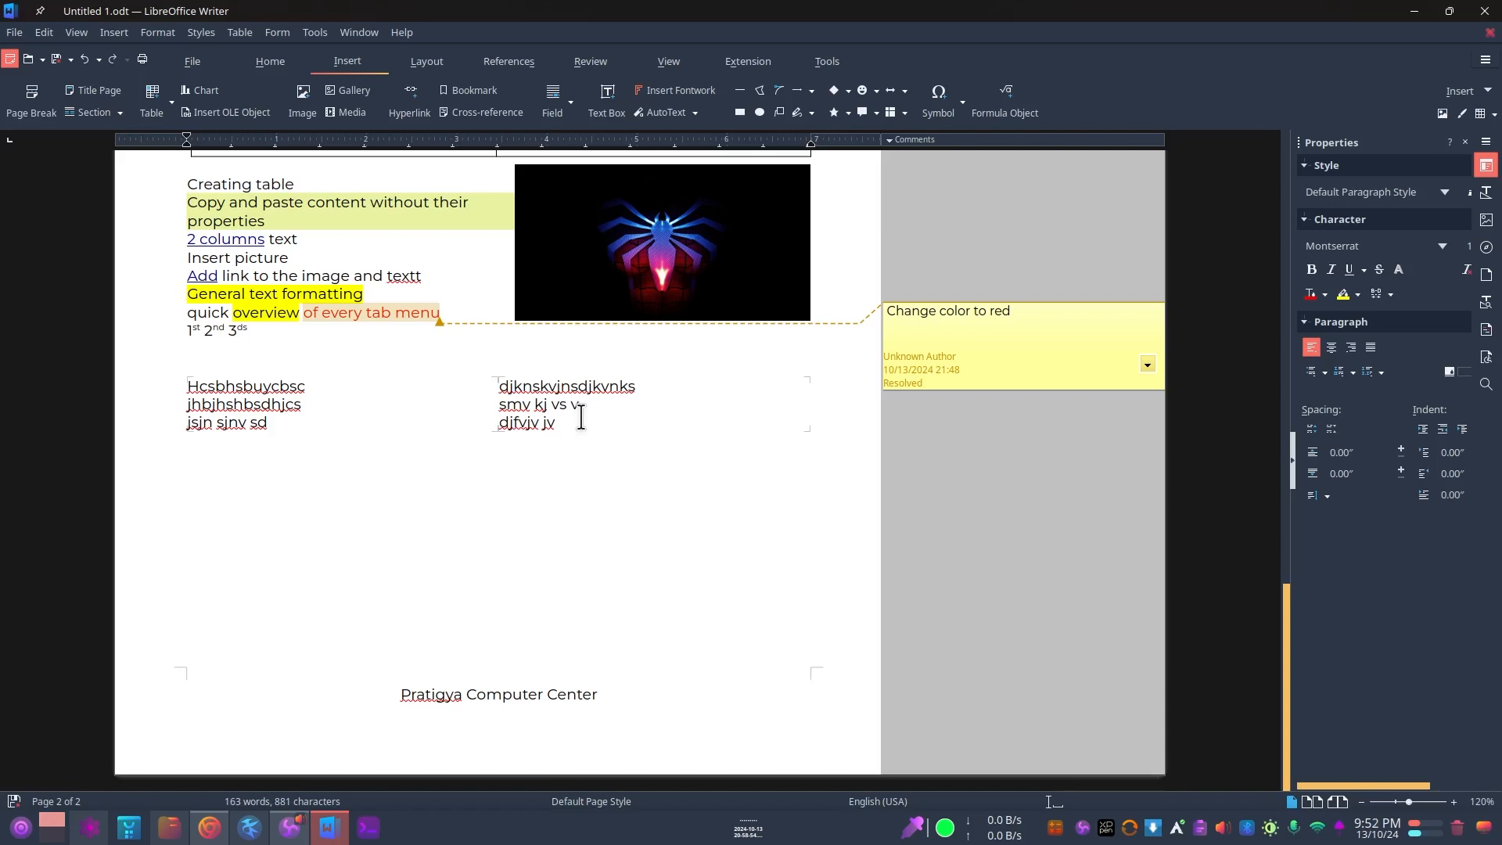
{"action": "left_click", "coordinate": [102, 113]}
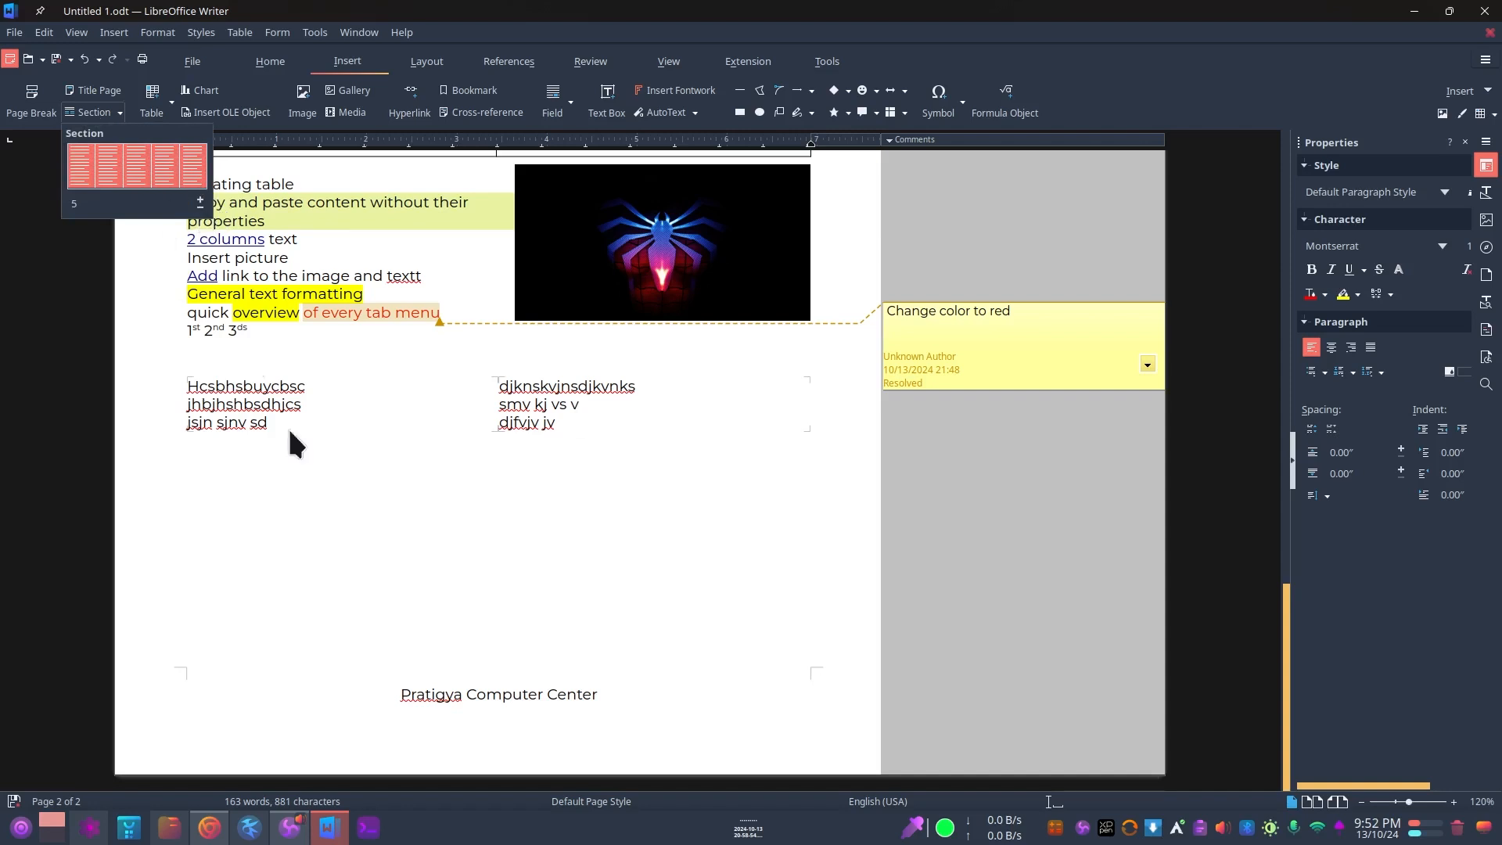
{"action": "left_click", "coordinate": [622, 467]}
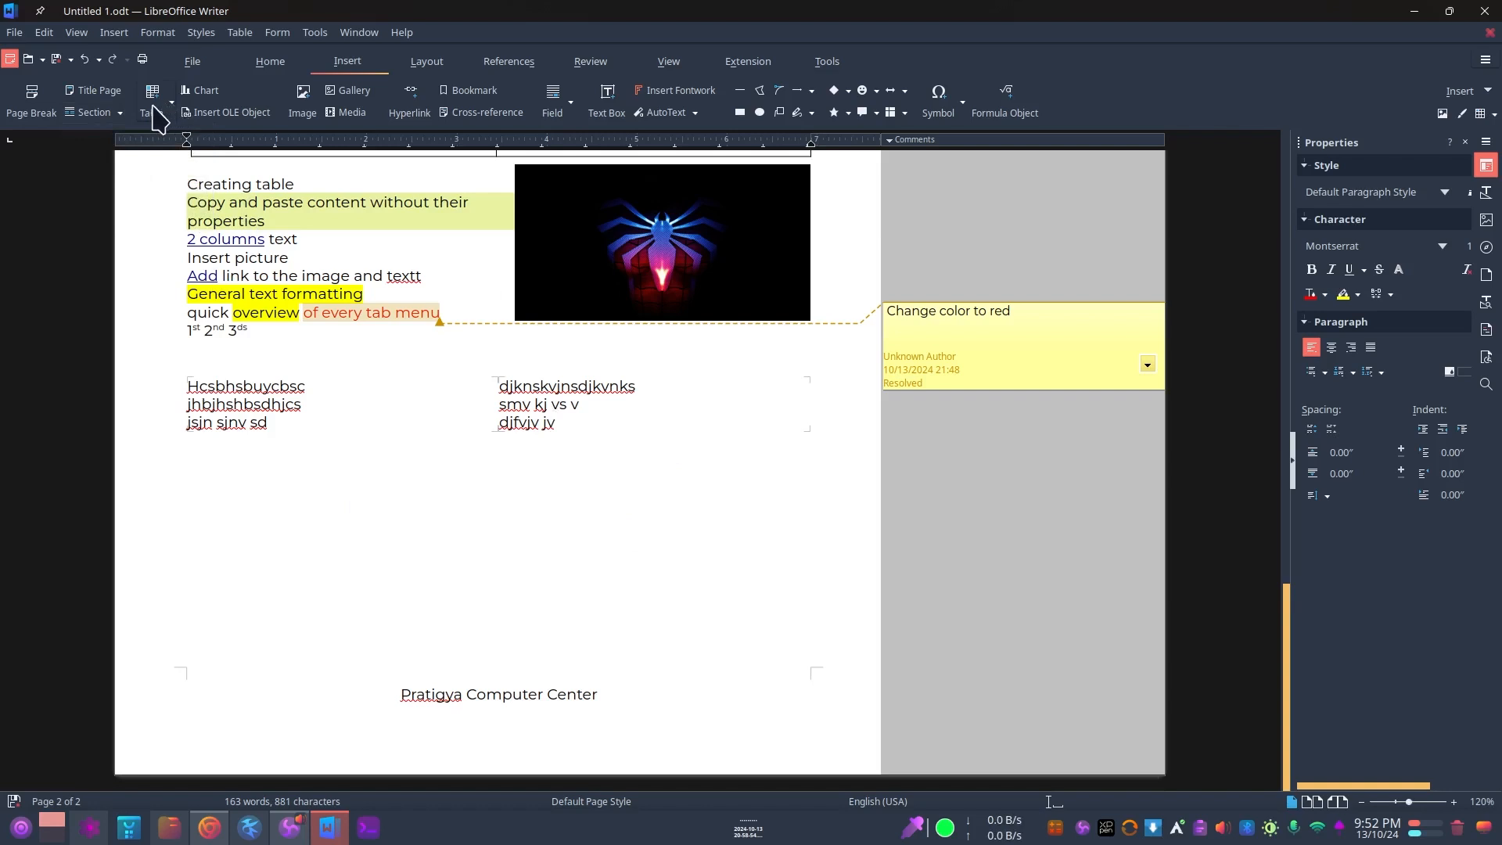
{"action": "left_click", "coordinate": [202, 92]}
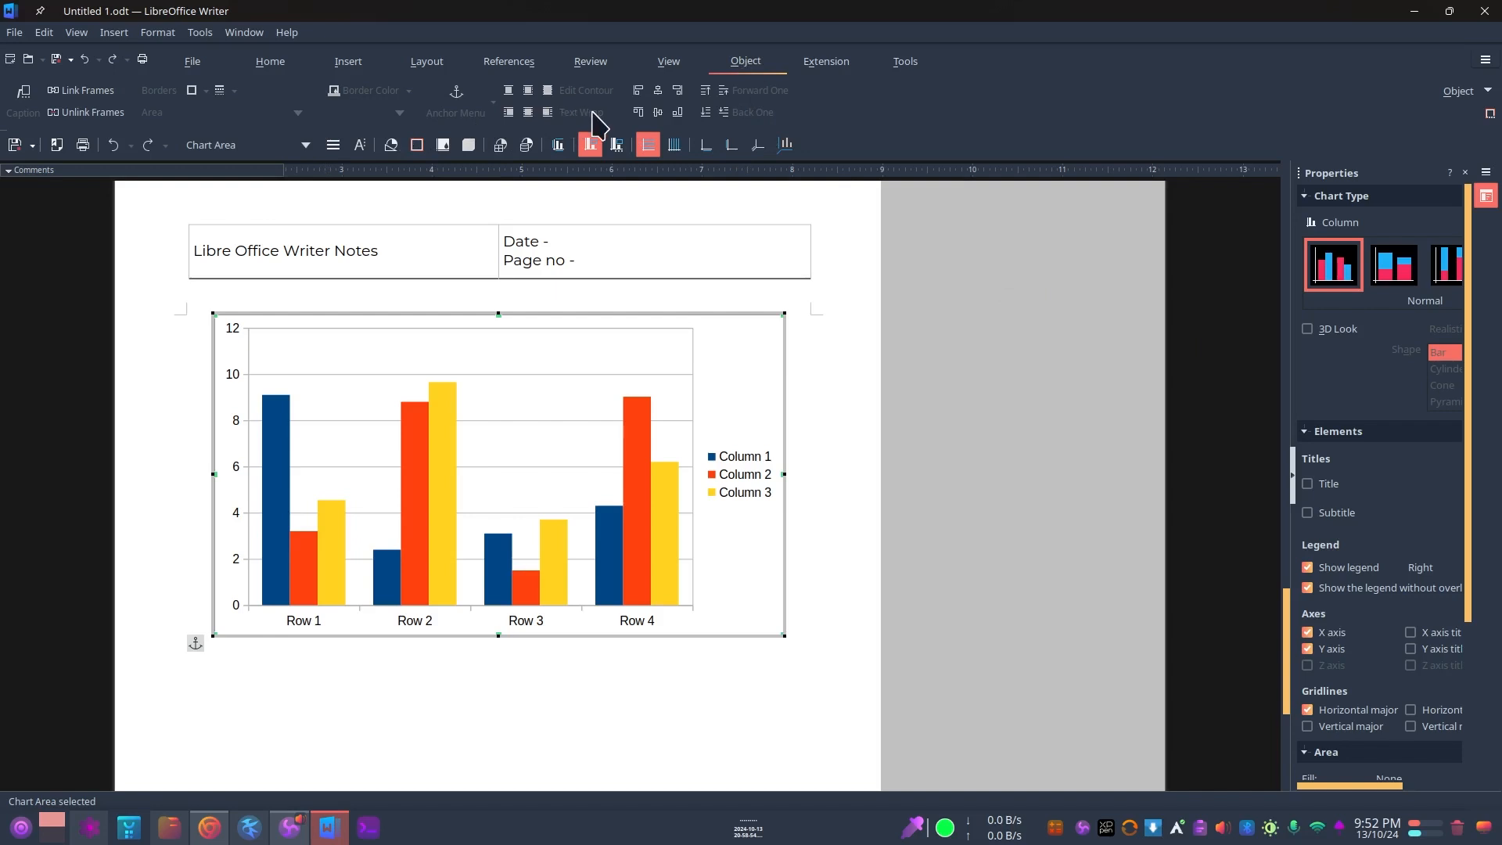
Look through the chart's type, title, legend, axis and gridline settings in a widened Properties sidebar, and collapse the sidebar.
{"action": "scroll", "coordinate": [1301, 345], "scroll_direction": "down", "scroll_amount": 3}
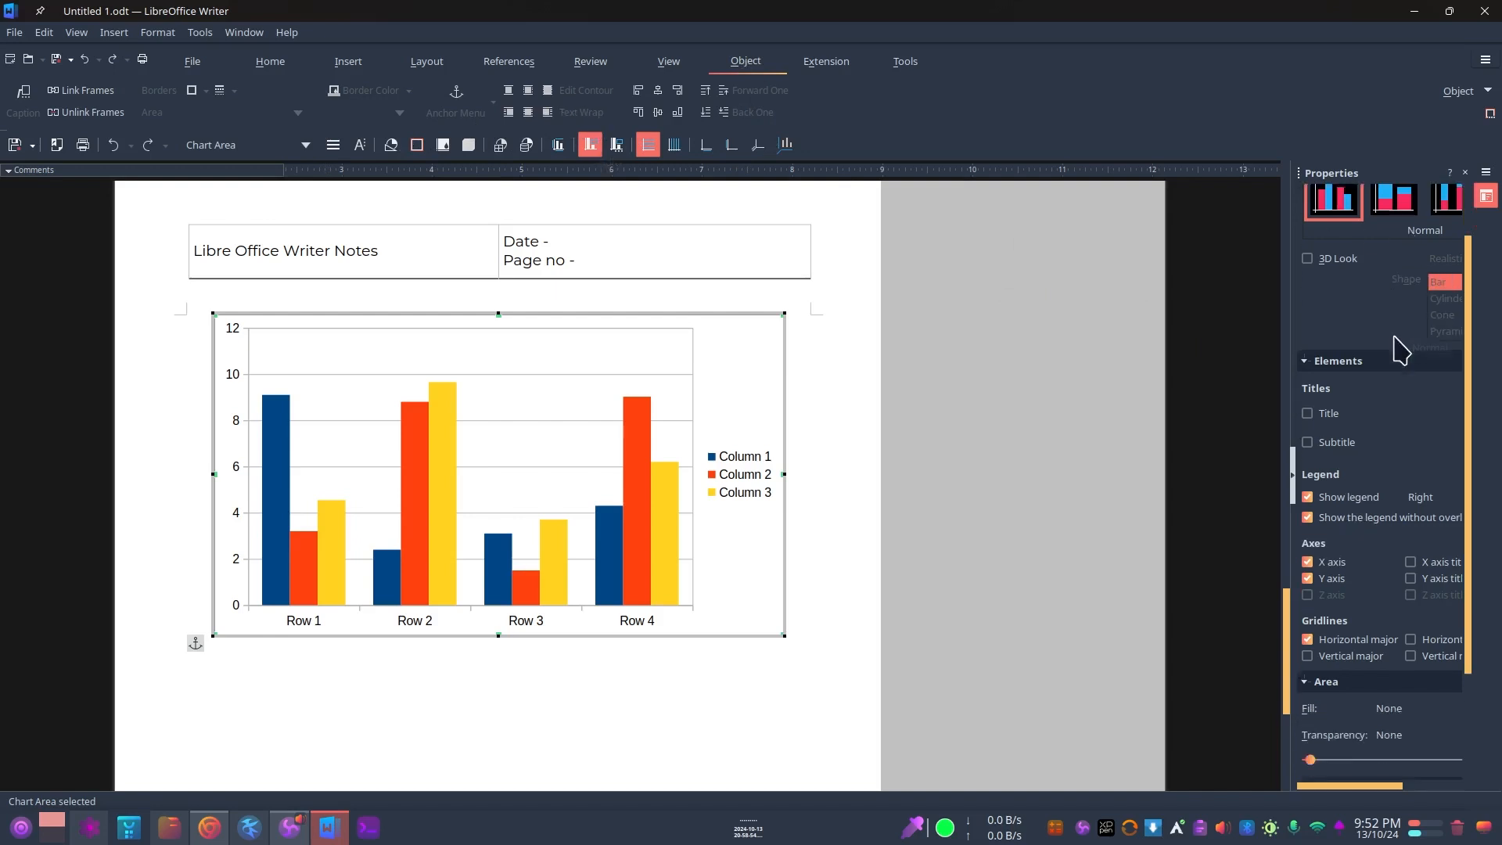
{"action": "scroll", "coordinate": [1310, 469], "scroll_direction": "up", "scroll_amount": 2}
{"action": "left_click_drag", "start_coordinate": [1284, 513], "coordinate": [1104, 513]}
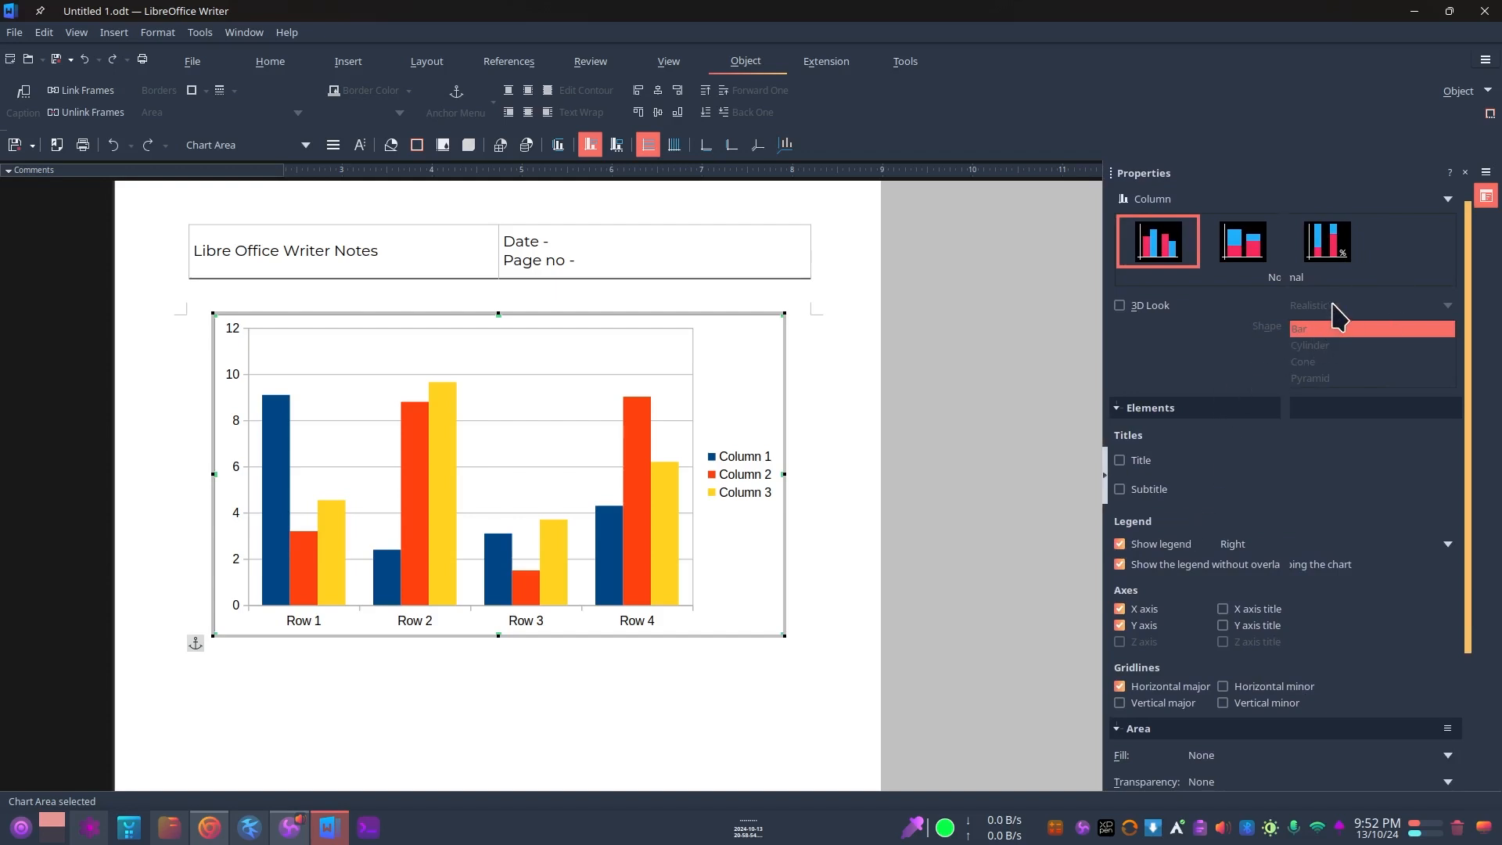
{"action": "left_click", "coordinate": [682, 420]}
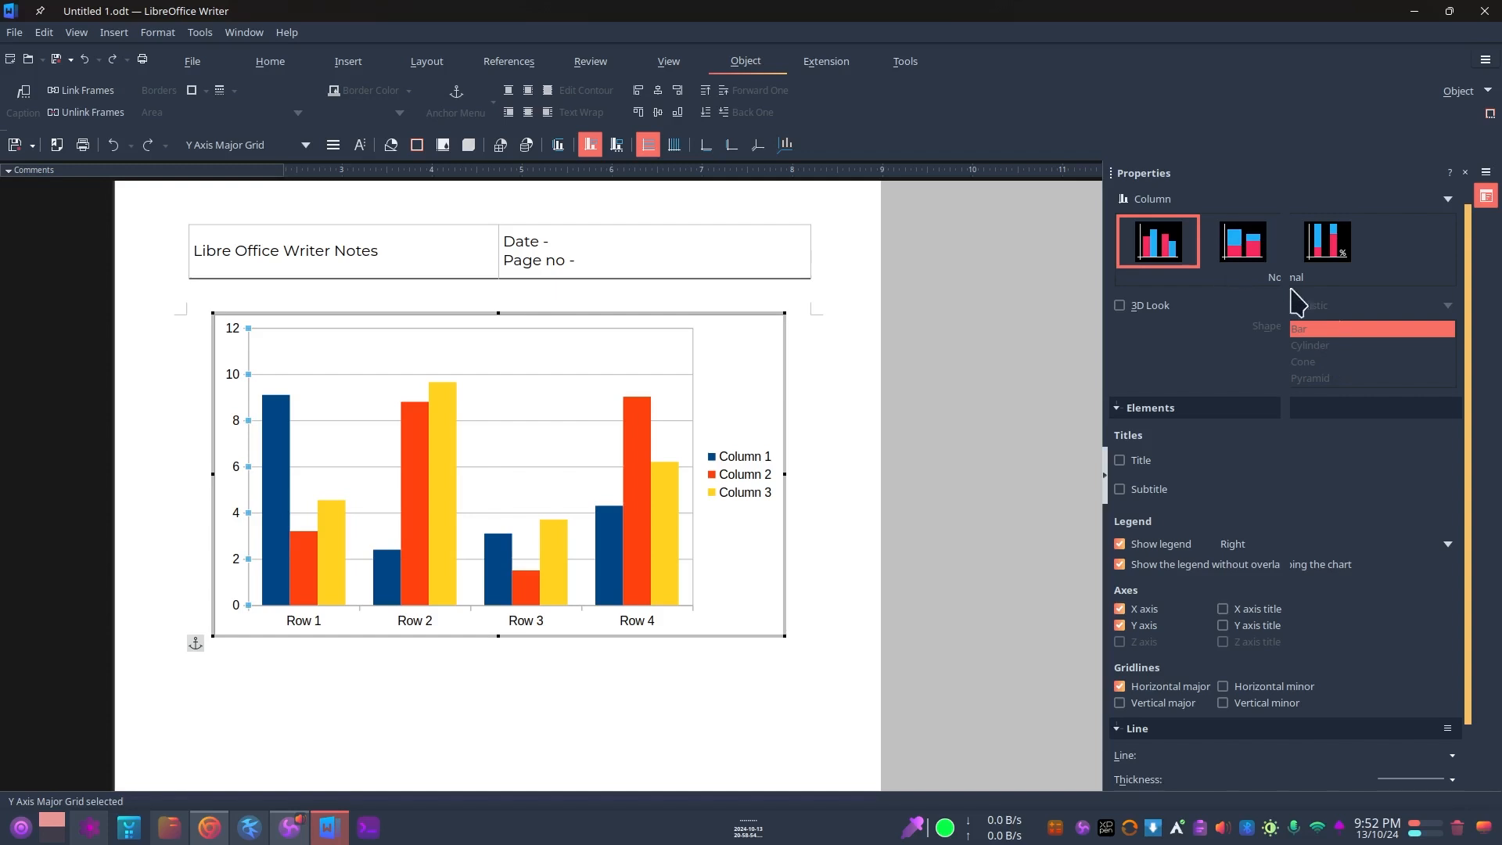
{"action": "scroll", "coordinate": [1142, 565], "scroll_direction": "down", "scroll_amount": 3}
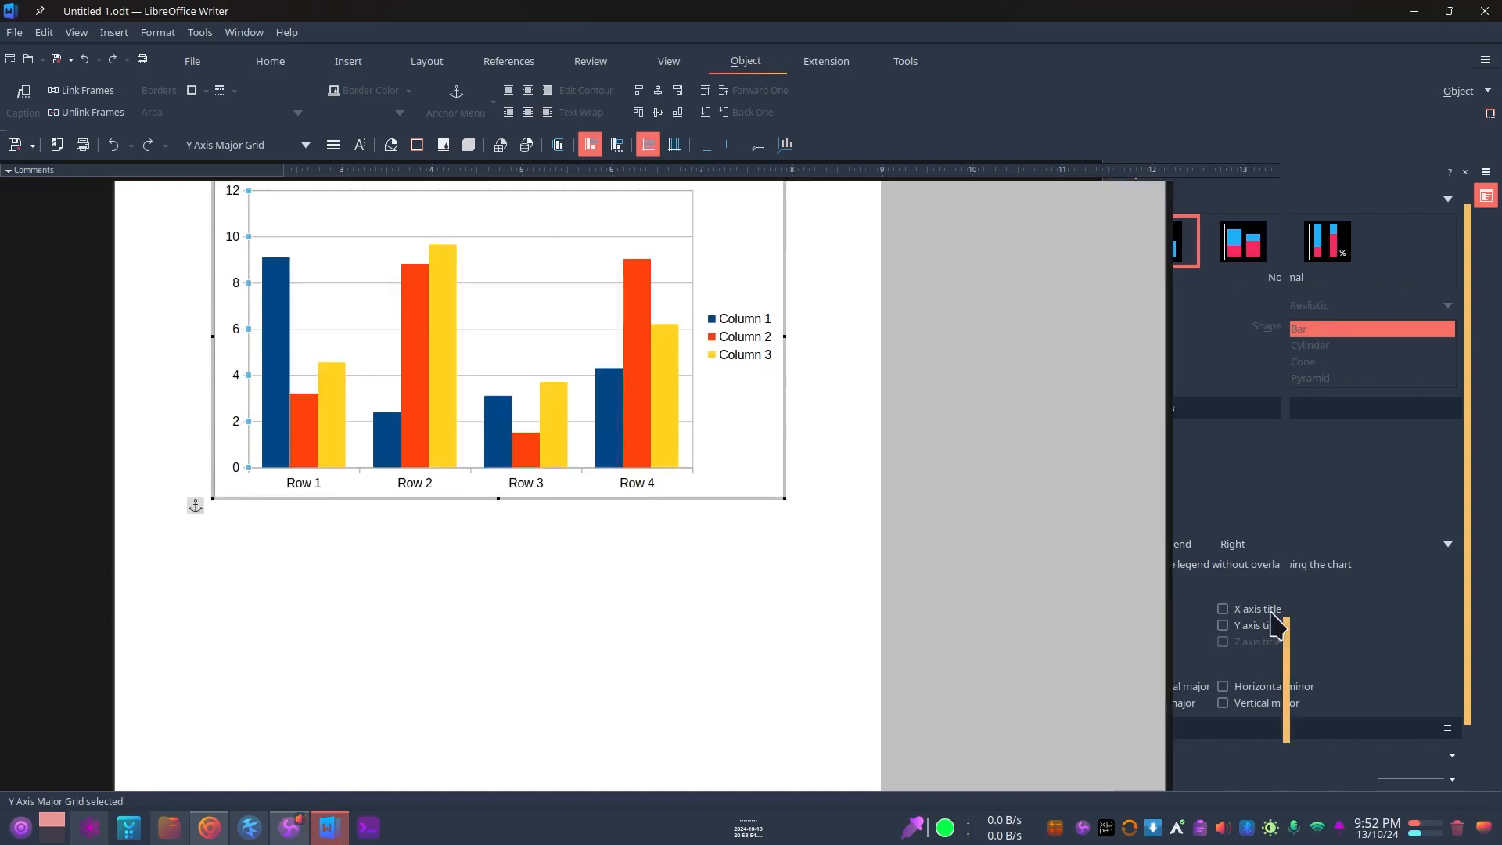
{"action": "scroll", "coordinate": [1316, 495], "scroll_direction": "up", "scroll_amount": 1}
{"action": "scroll", "coordinate": [1215, 493], "scroll_direction": "up", "scroll_amount": 4}
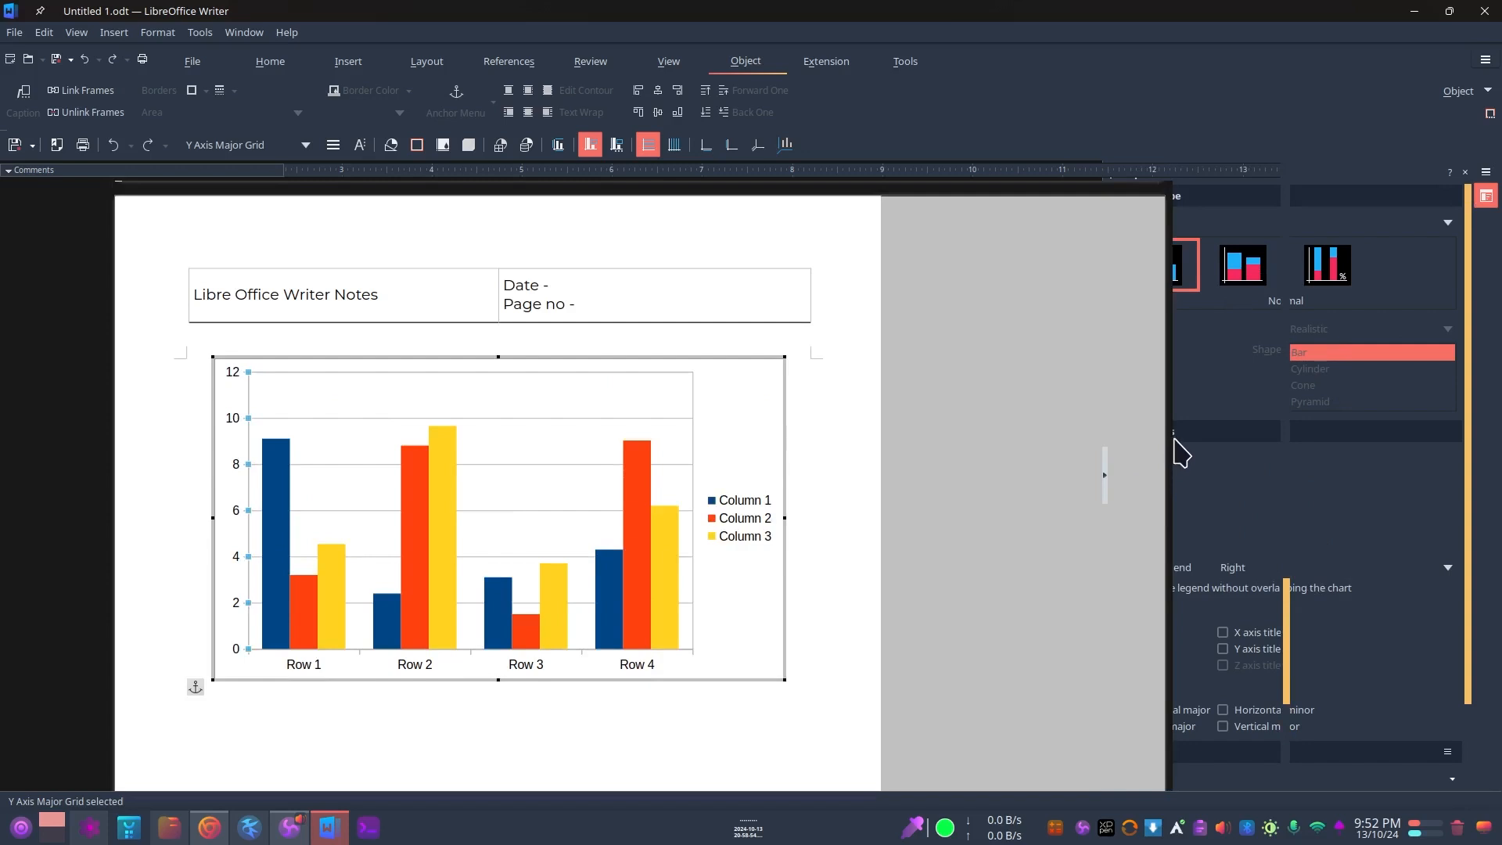
{"action": "scroll", "coordinate": [1185, 469], "scroll_direction": "down", "scroll_amount": 3}
{"action": "scroll", "coordinate": [1212, 497], "scroll_direction": "up", "scroll_amount": 4}
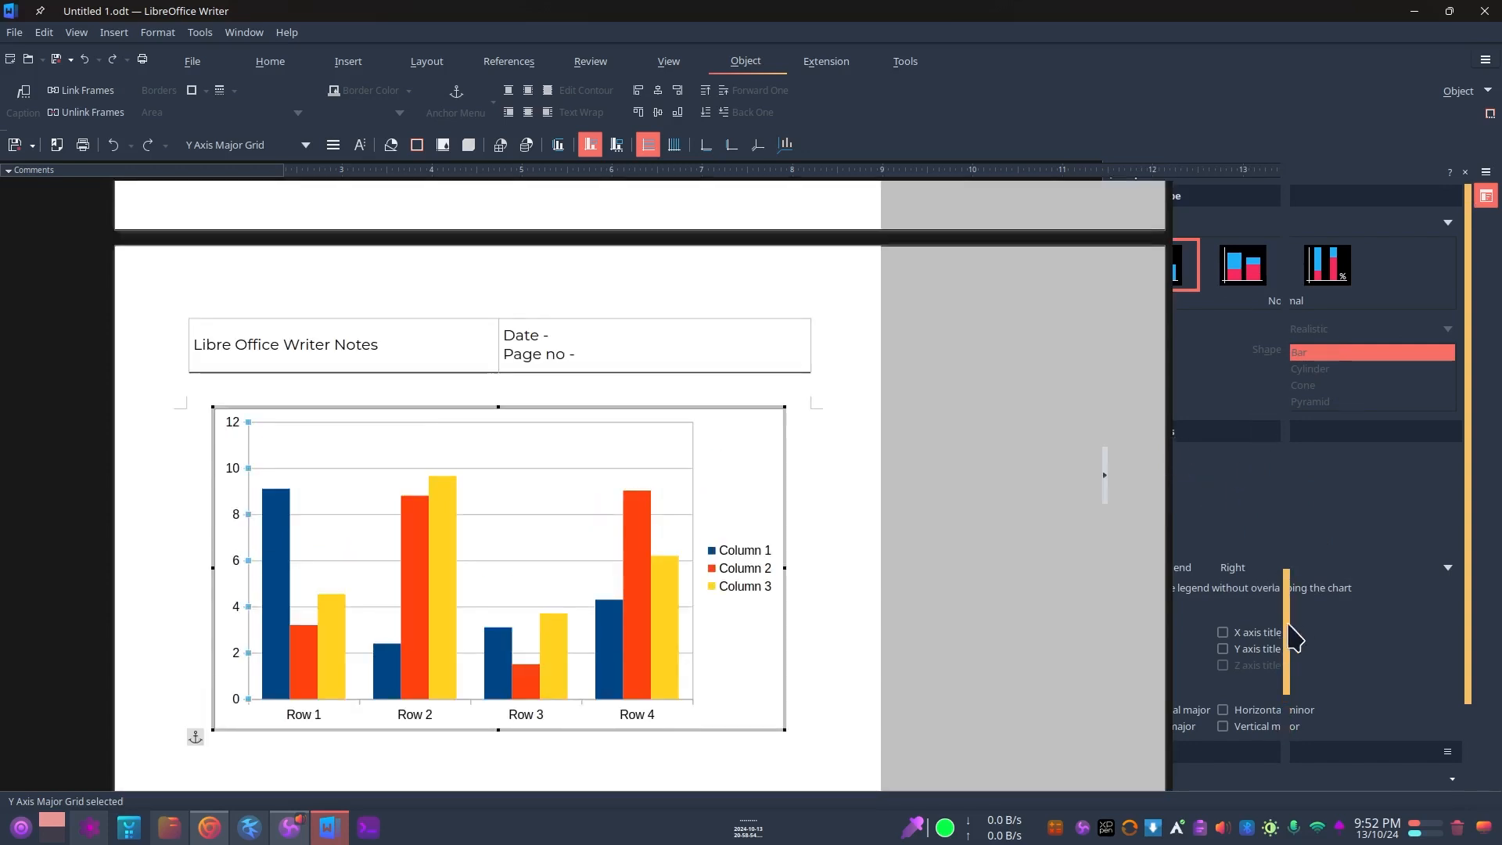
{"action": "scroll", "coordinate": [1163, 536], "scroll_direction": "up", "scroll_amount": 4}
{"action": "scroll", "coordinate": [1157, 490], "scroll_direction": "down", "scroll_amount": 4}
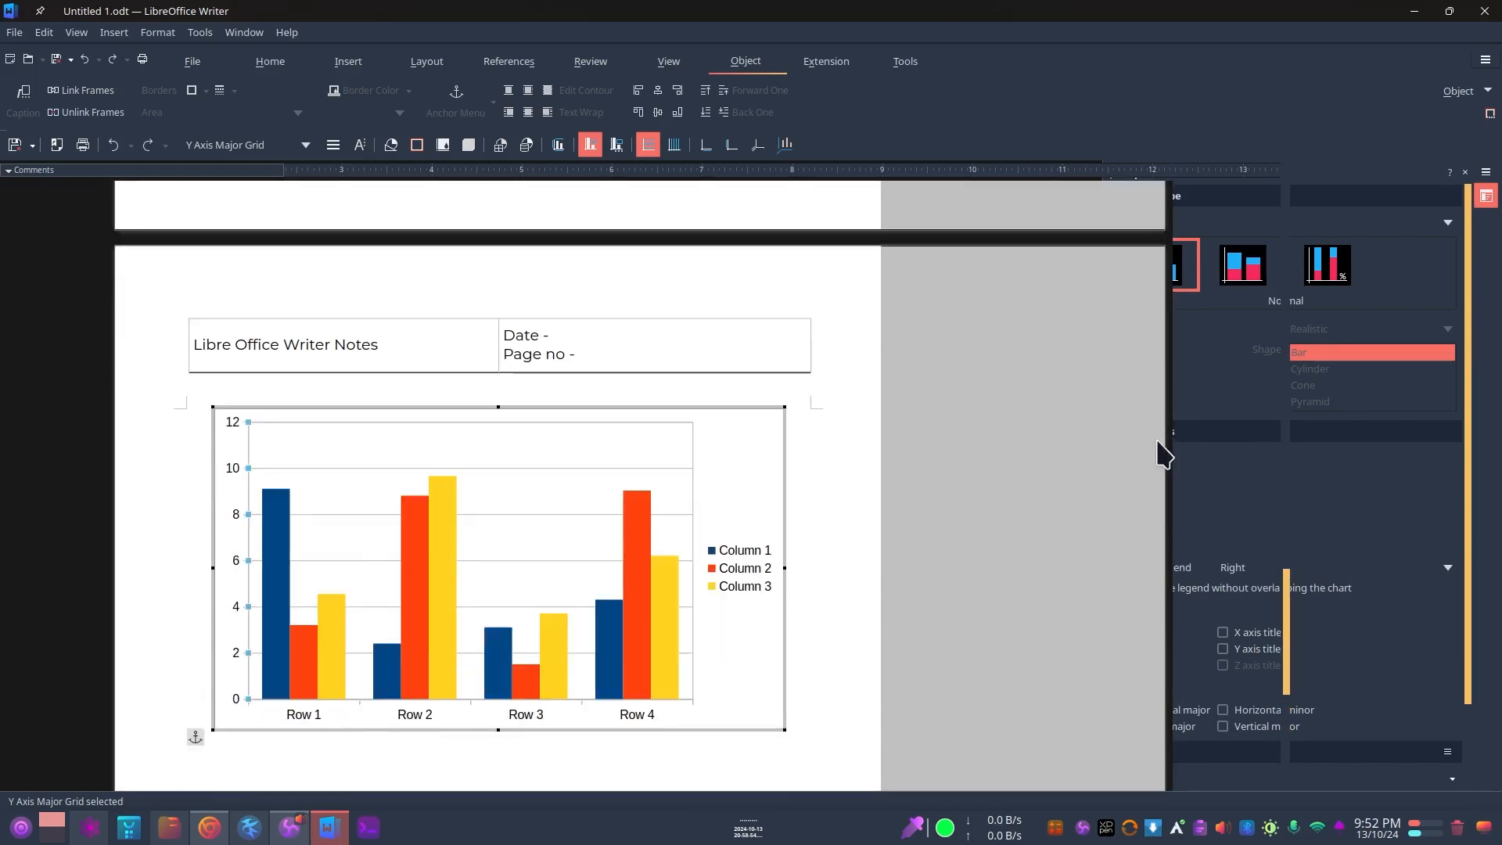
{"action": "scroll", "coordinate": [1111, 505], "scroll_direction": "down", "scroll_amount": 3}
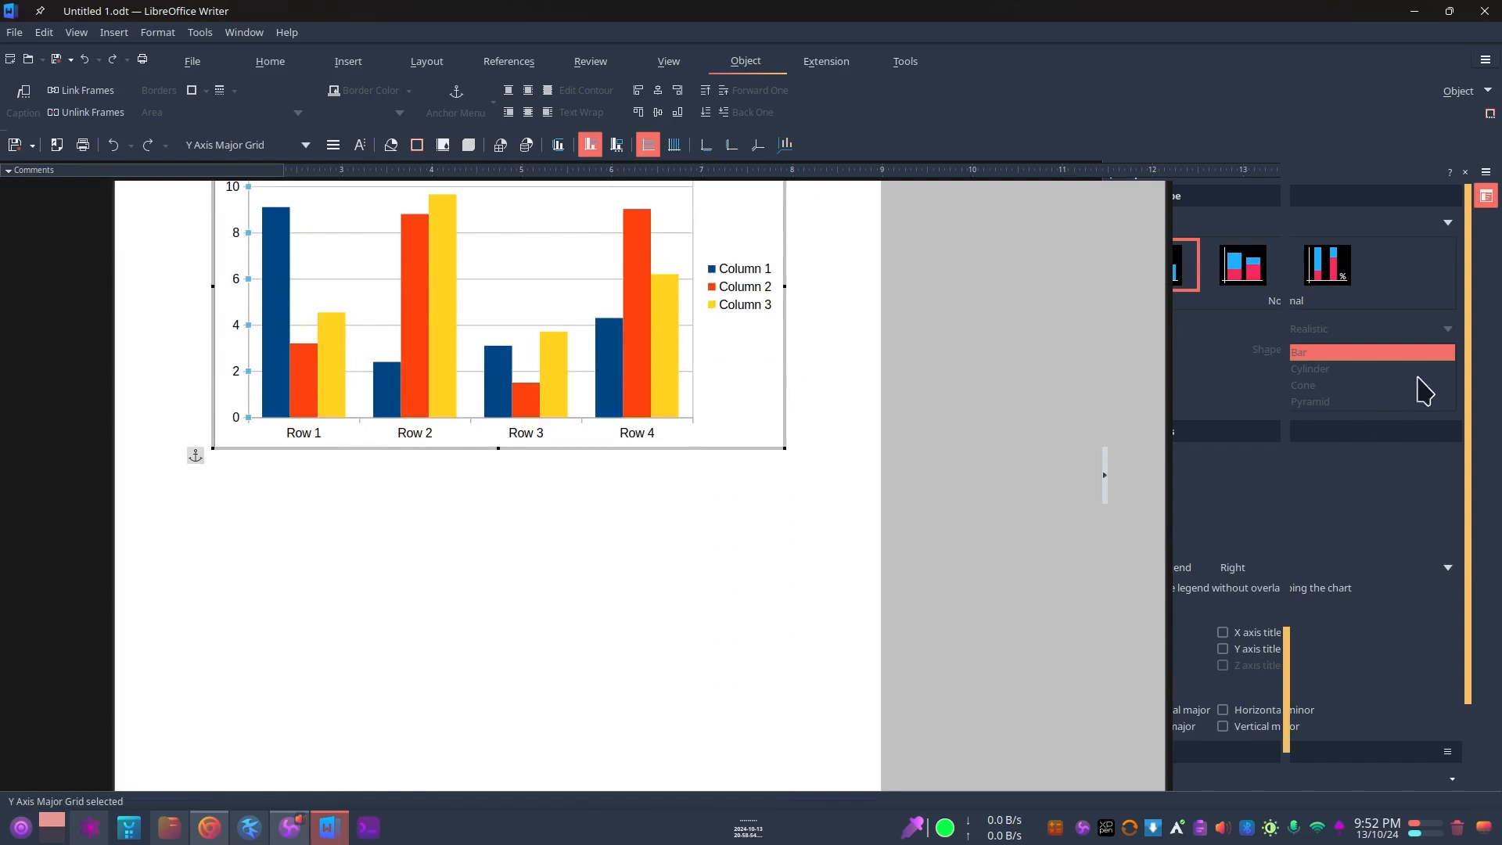
{"action": "left_click", "coordinate": [1486, 196]}
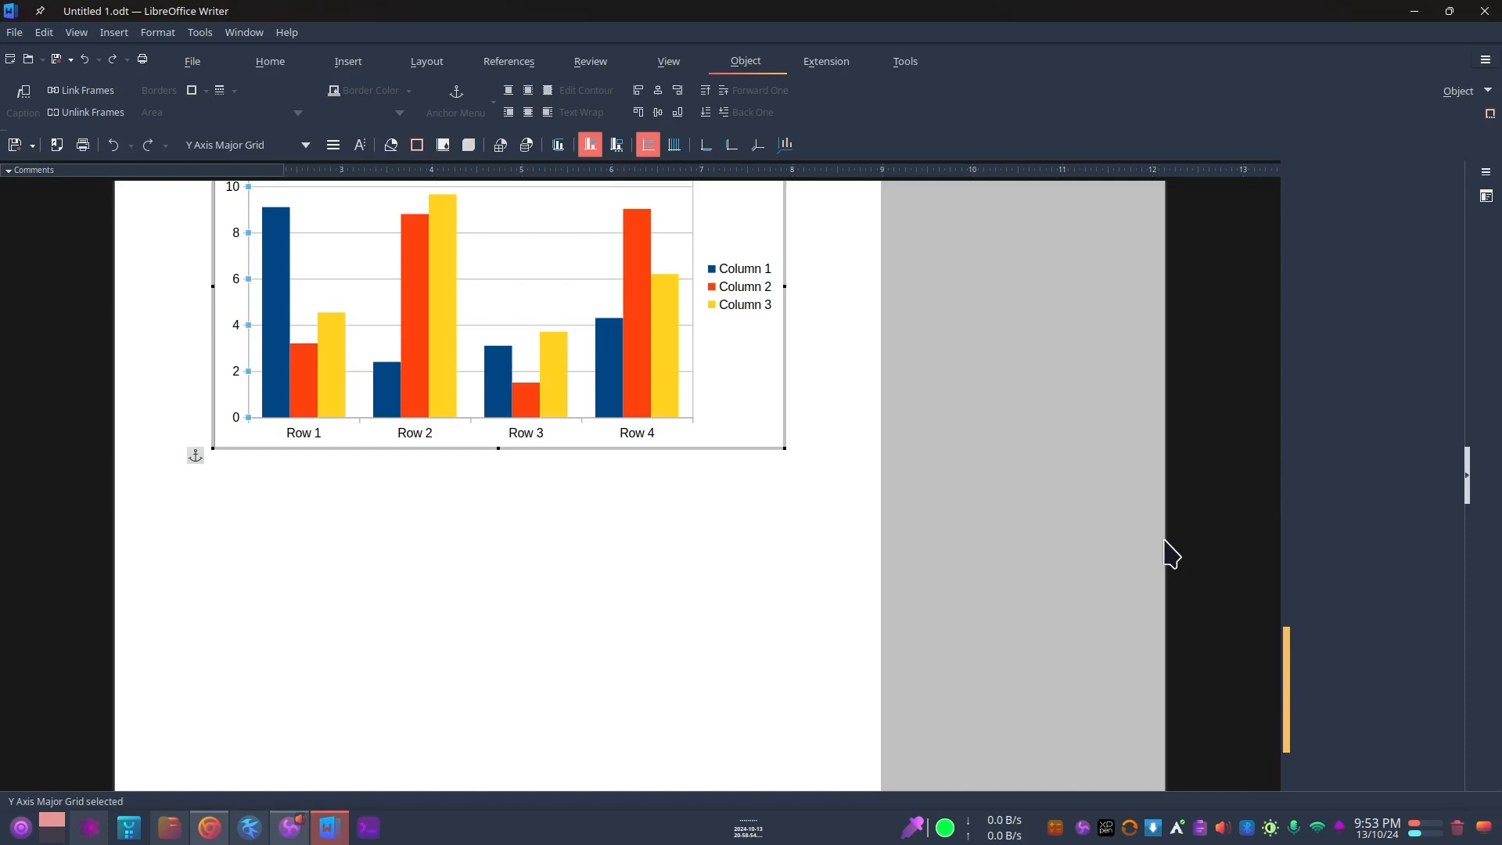
{"action": "scroll", "coordinate": [686, 284], "scroll_direction": "up", "scroll_amount": 3}
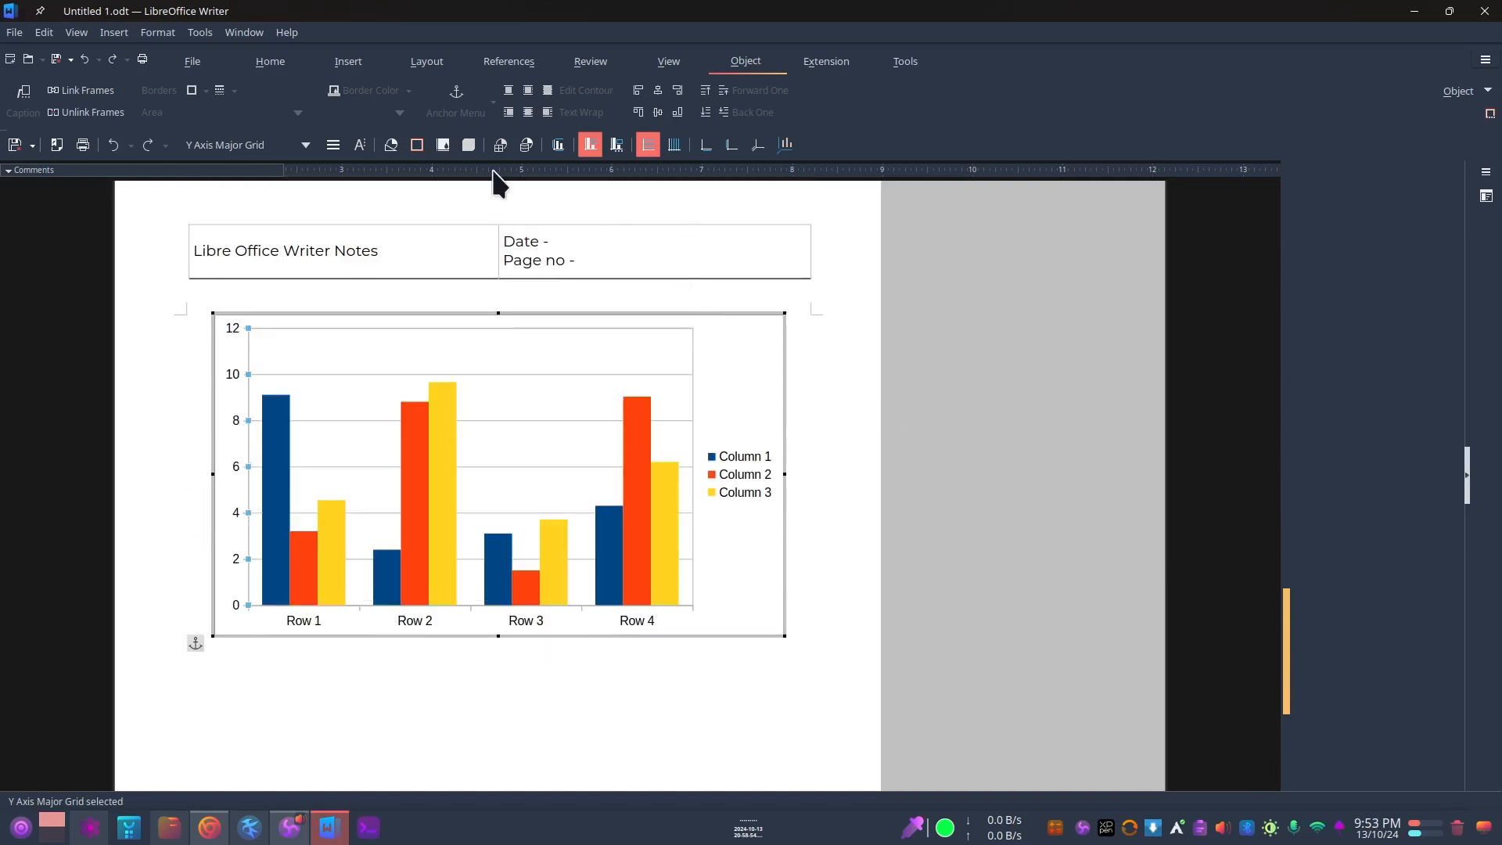
Try to delete the chart from inside its editing mode, starting with the Column 1 data series.
{"action": "left_click", "coordinate": [339, 64]}
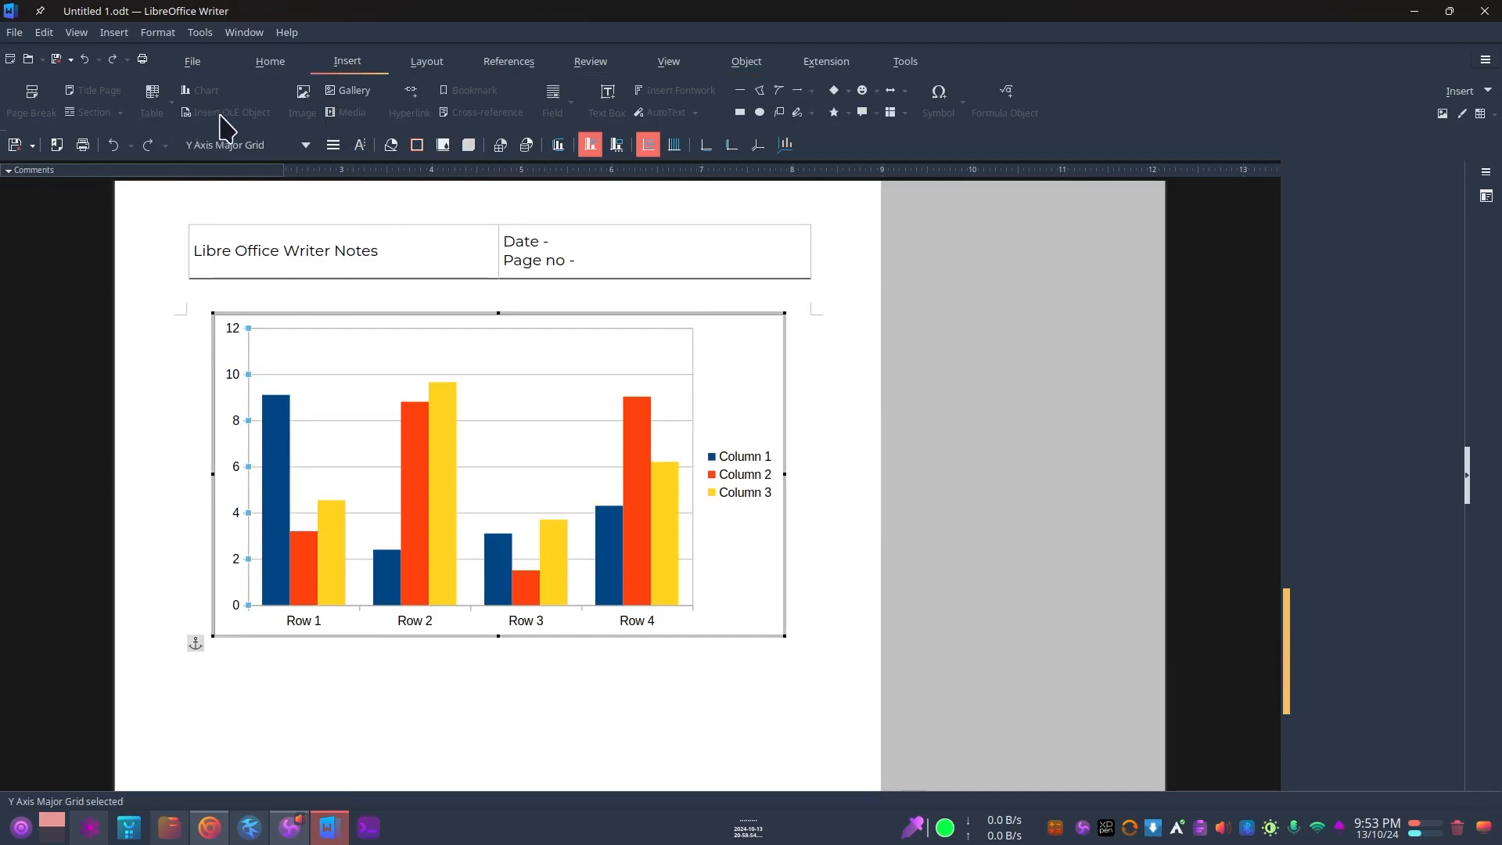
{"action": "left_click", "coordinate": [274, 402]}
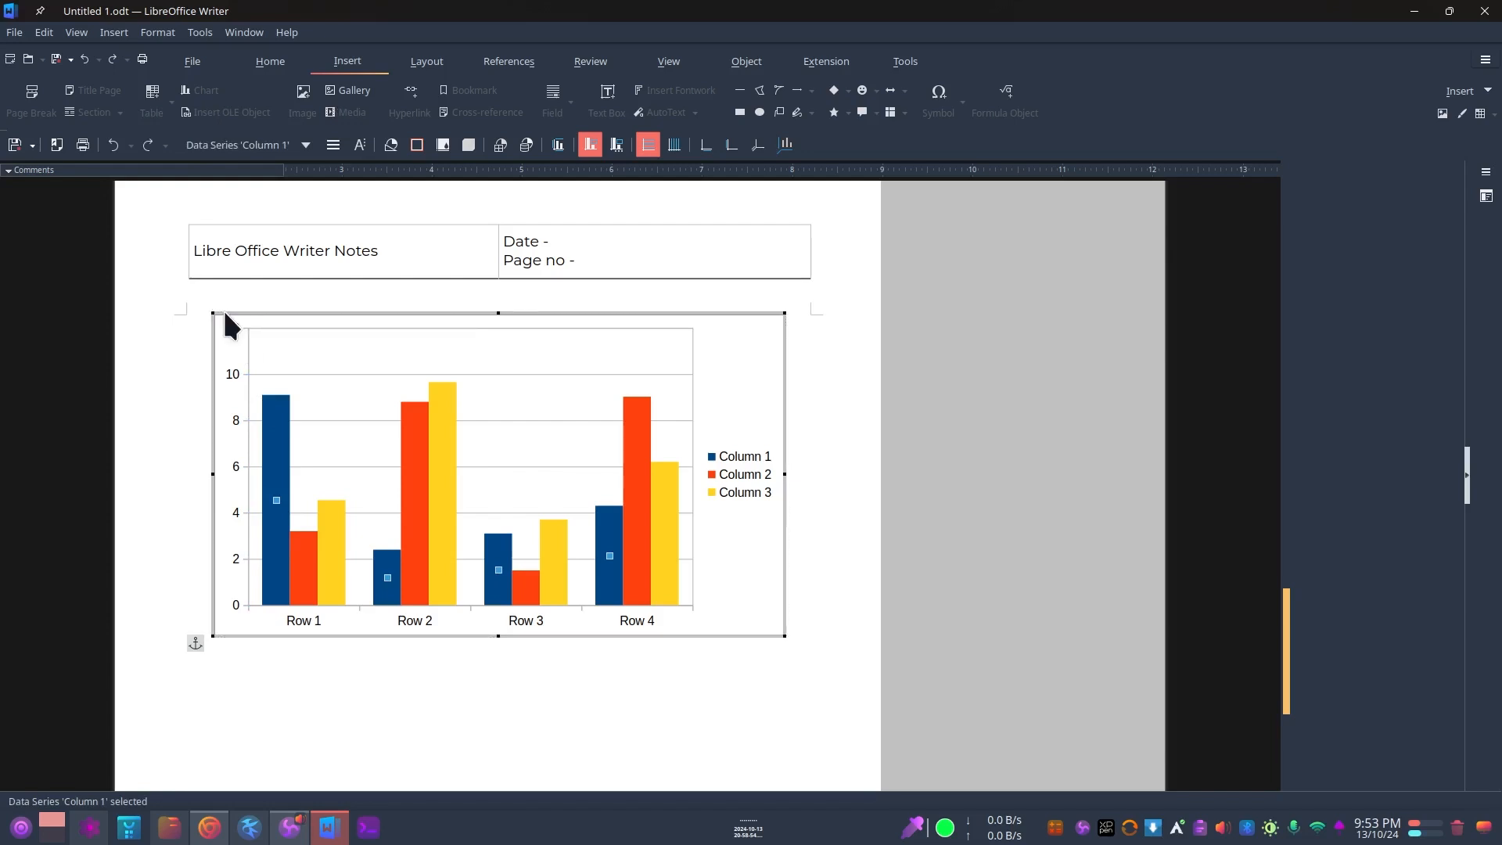
{"action": "key", "text": "Delete"}
{"action": "key", "text": "Delete"}
{"action": "key", "text": "Delete"}
{"action": "key", "text": "Delete"}
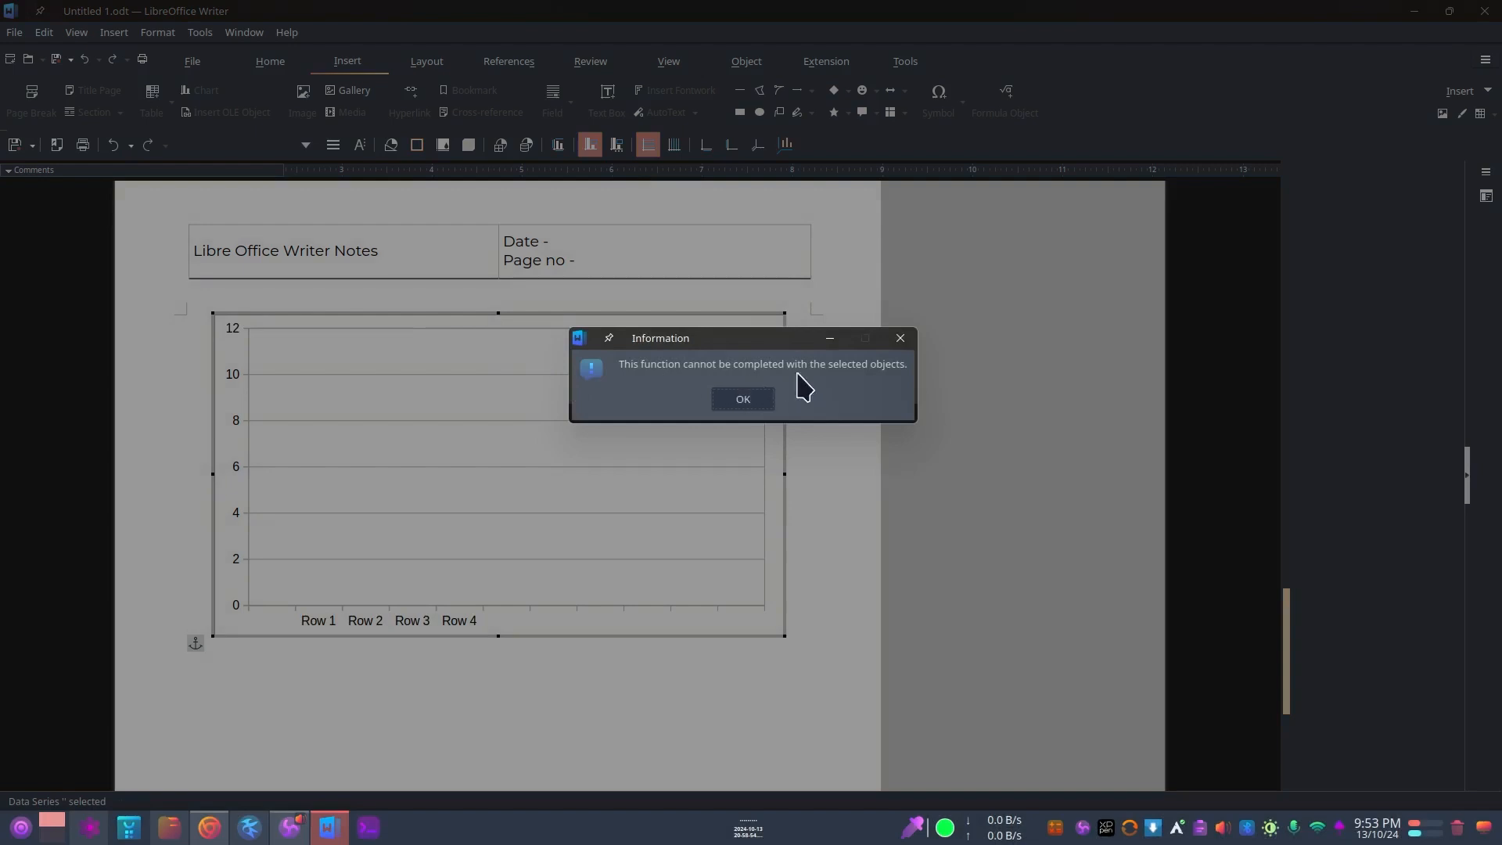
{"action": "left_click", "coordinate": [900, 339]}
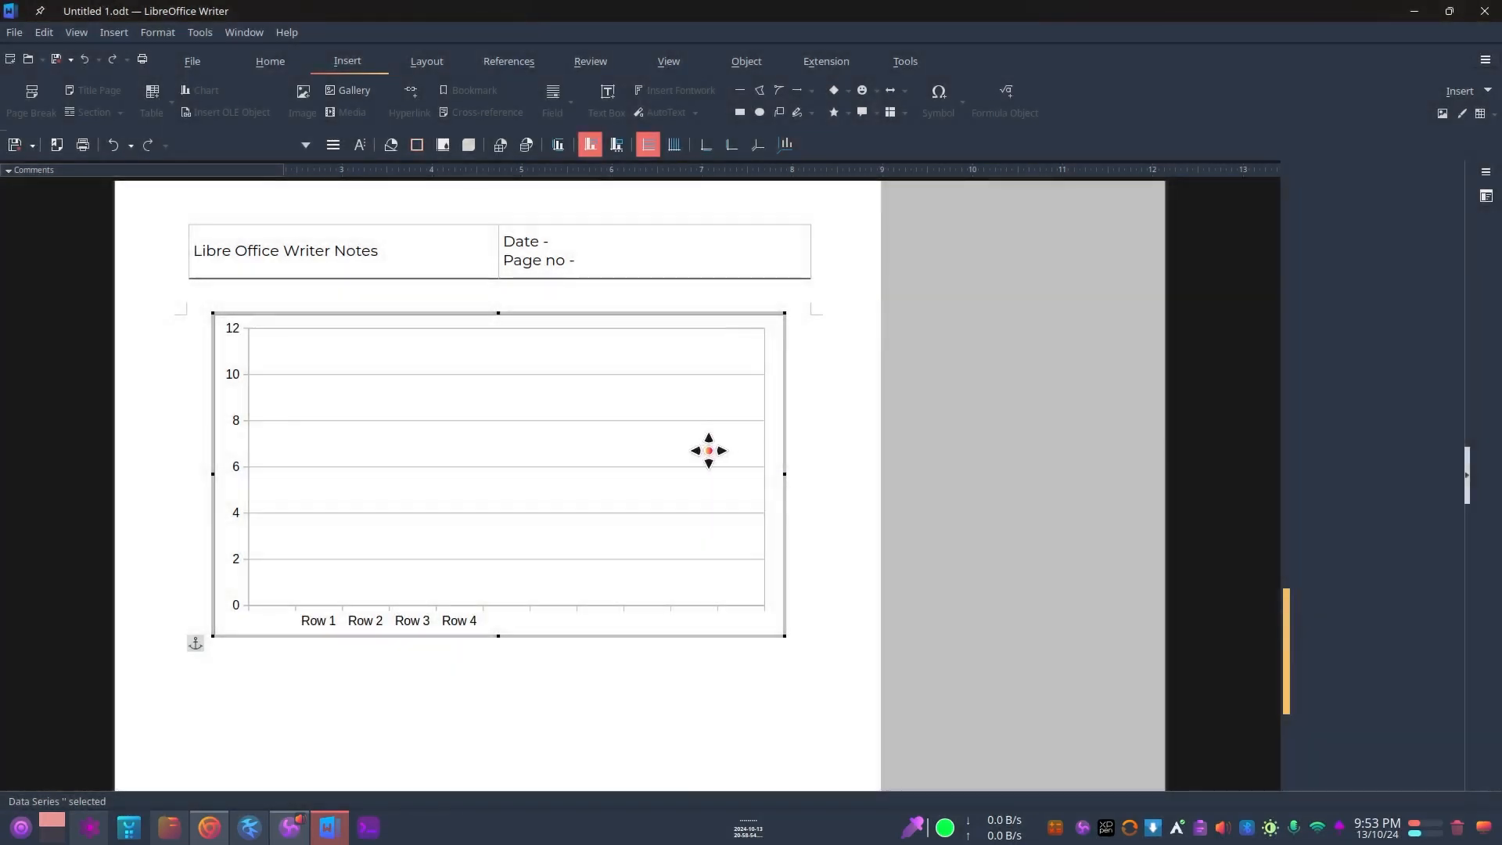
Undo the deletions of the chart's data series, and remove the whole chart from the document.
{"action": "key", "text": "ctrl+z"}
{"action": "key", "text": "ctrl+z"}
{"action": "key", "text": "ctrl+z"}
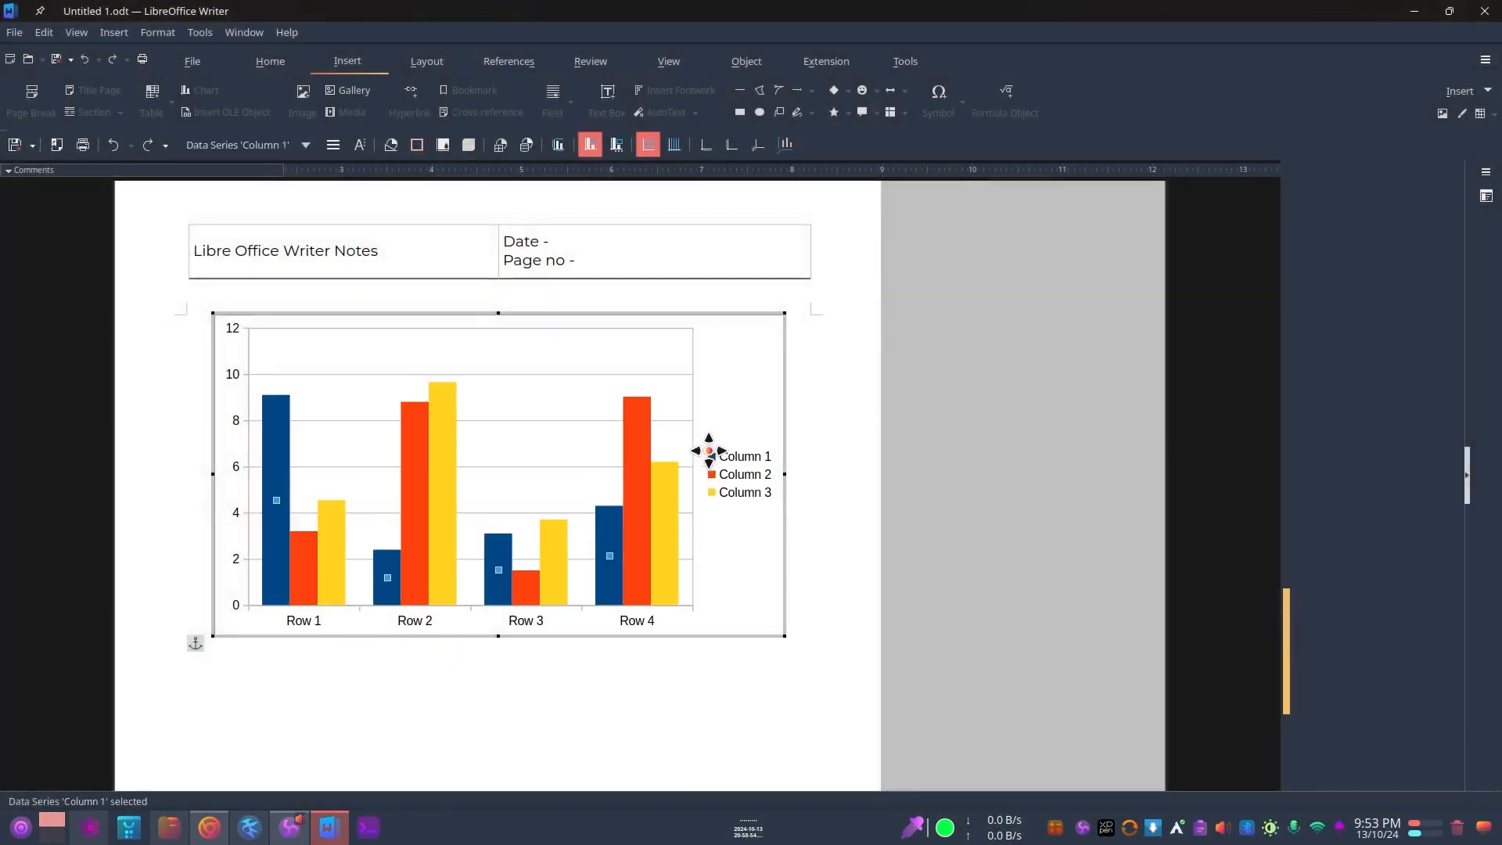
{"action": "left_click", "coordinate": [847, 378]}
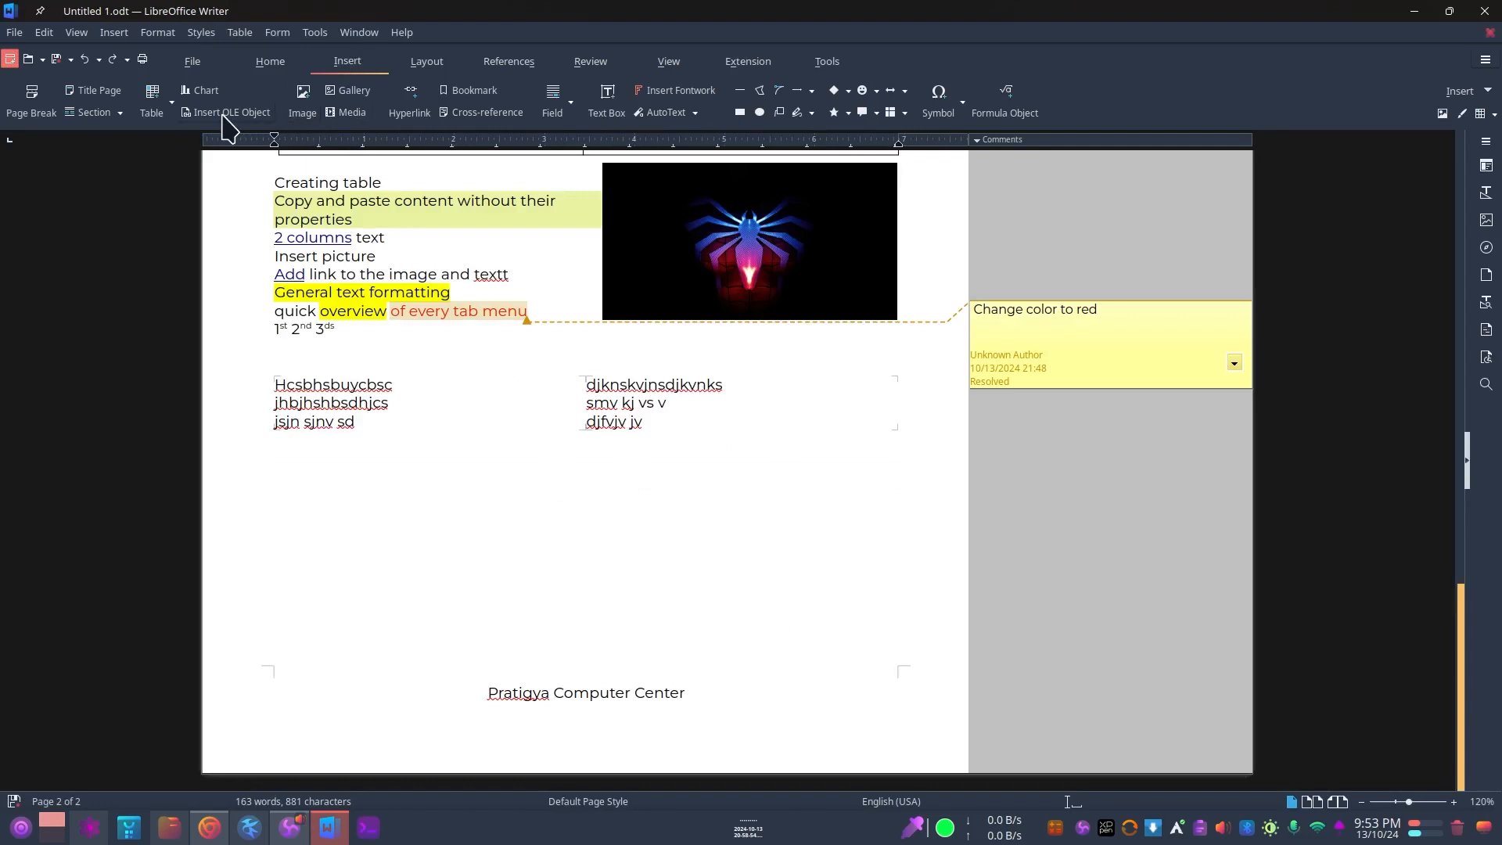
View the OLE object types without inserting one, and browse the Arrows theme in the Gallery before closing it.
{"action": "left_click", "coordinate": [267, 122]}
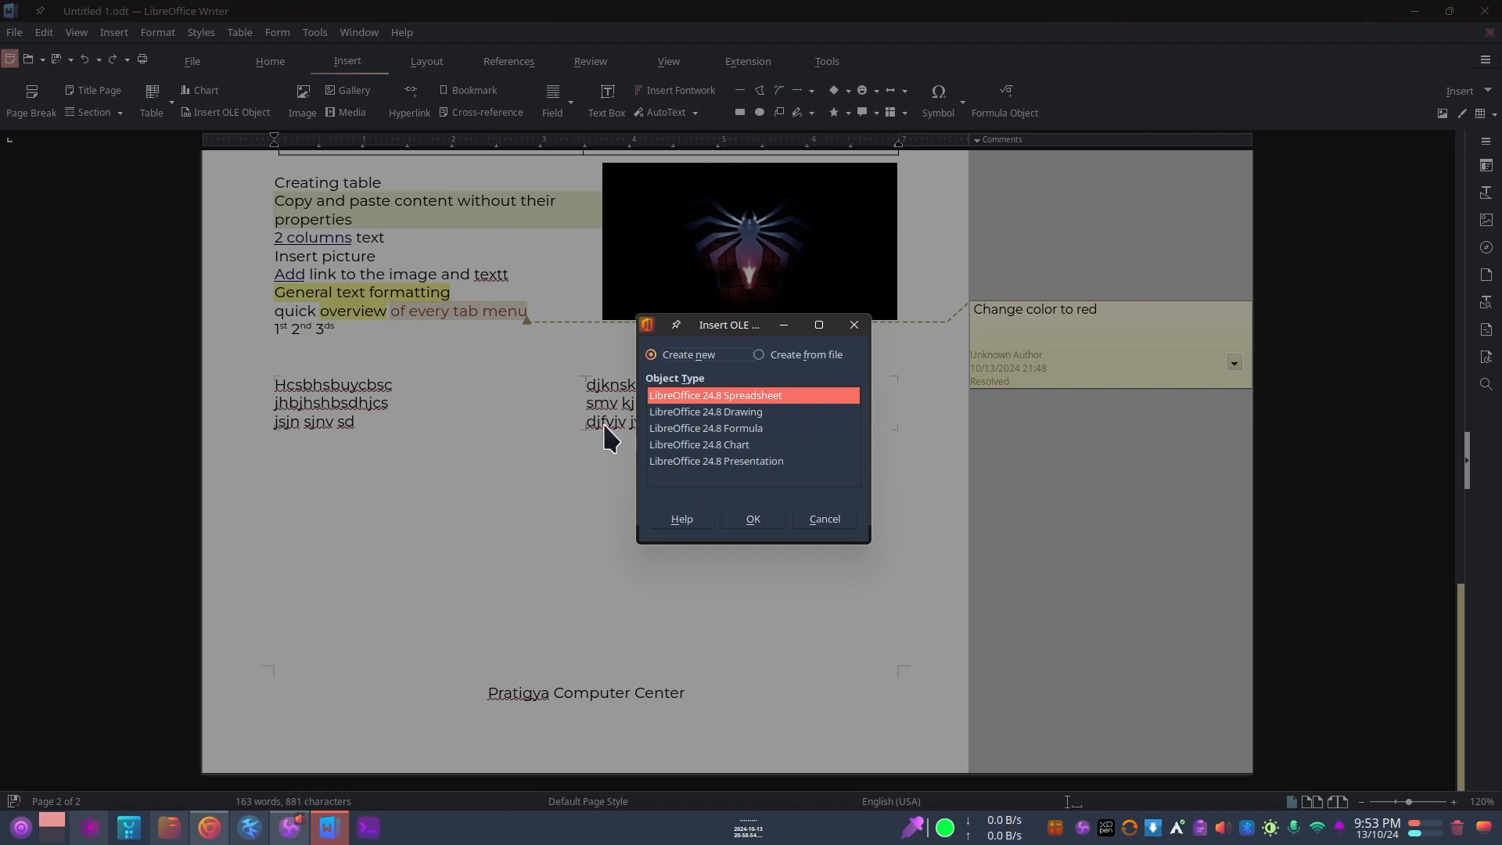
{"action": "left_click", "coordinate": [854, 325]}
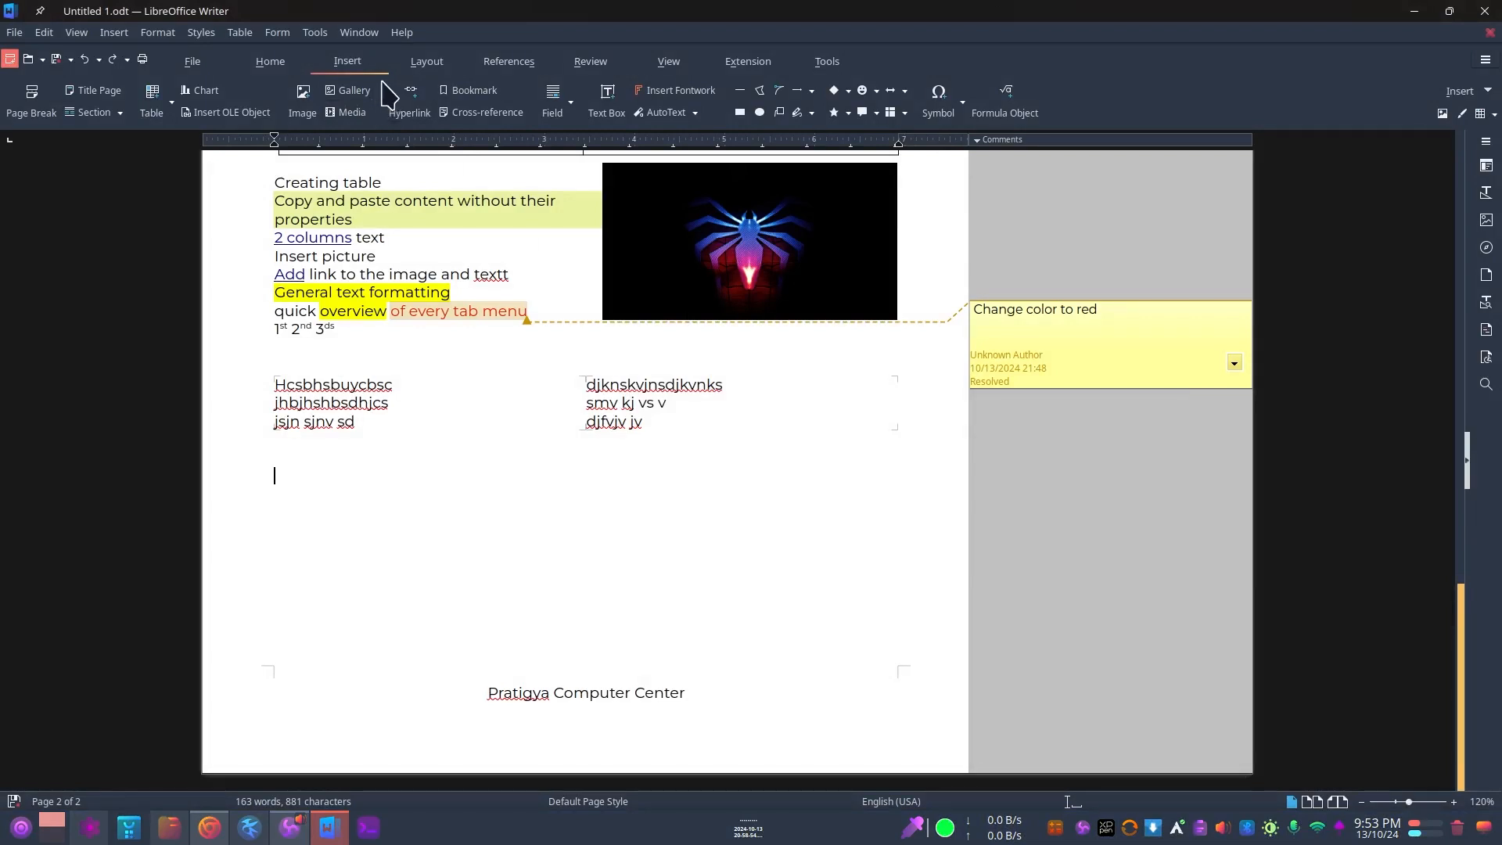
{"action": "left_click", "coordinate": [349, 90]}
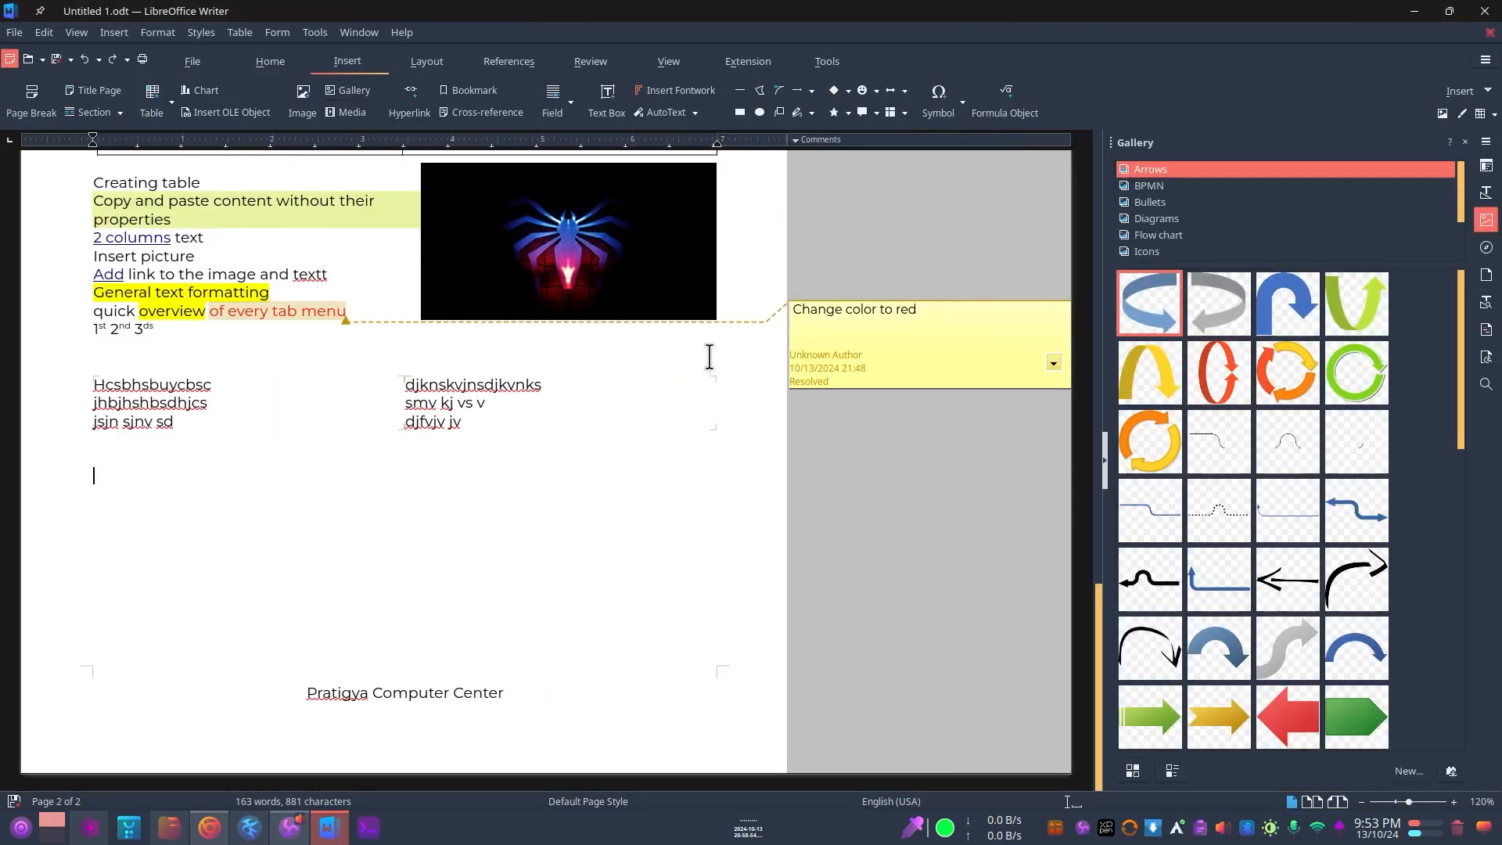
{"action": "scroll", "coordinate": [1251, 438], "scroll_direction": "down", "scroll_amount": 5}
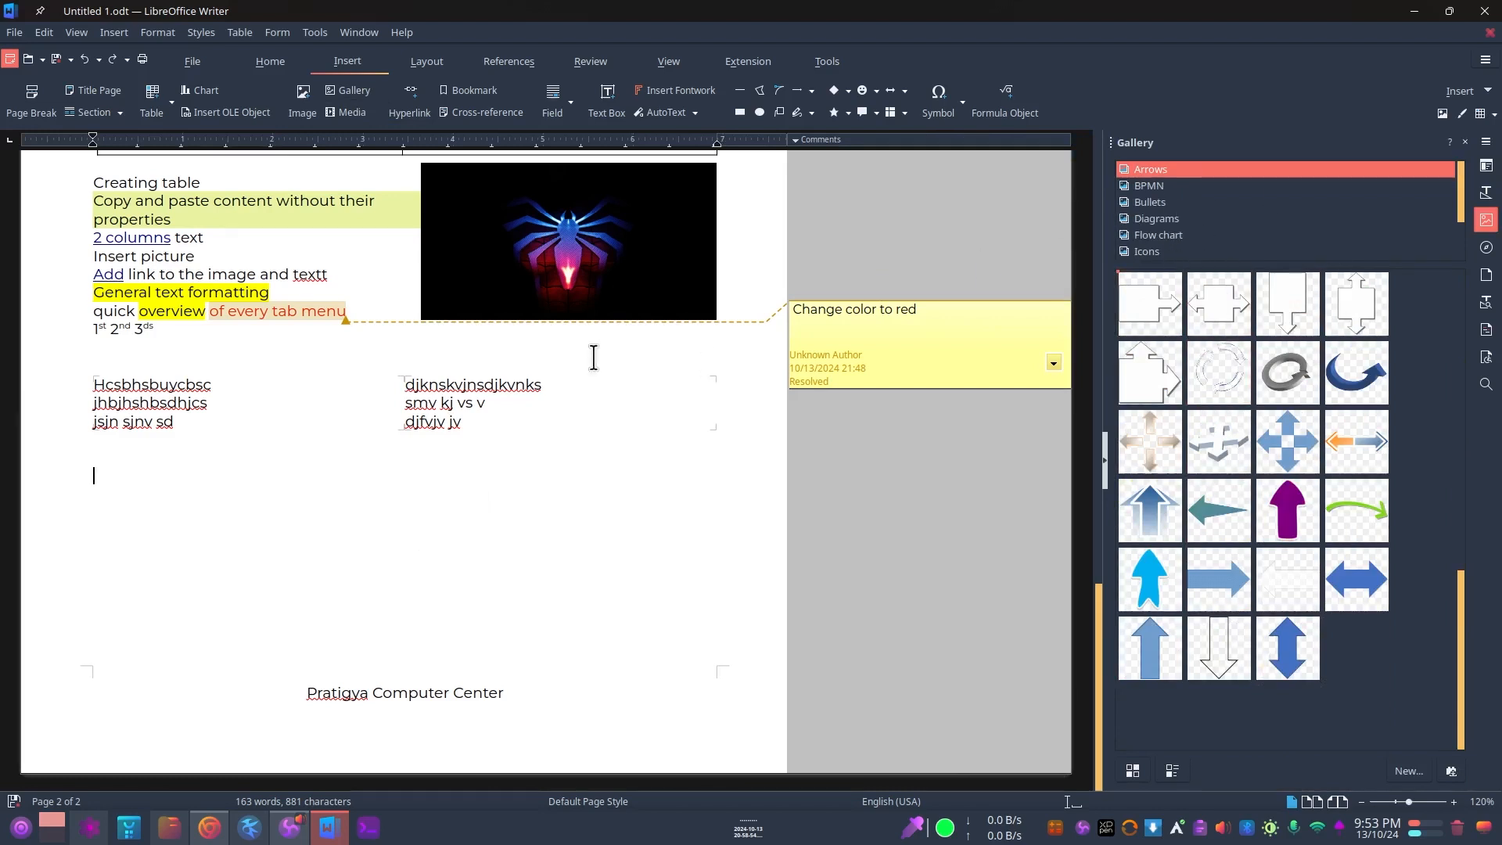
{"action": "scroll", "coordinate": [1226, 411], "scroll_direction": "up", "scroll_amount": 5}
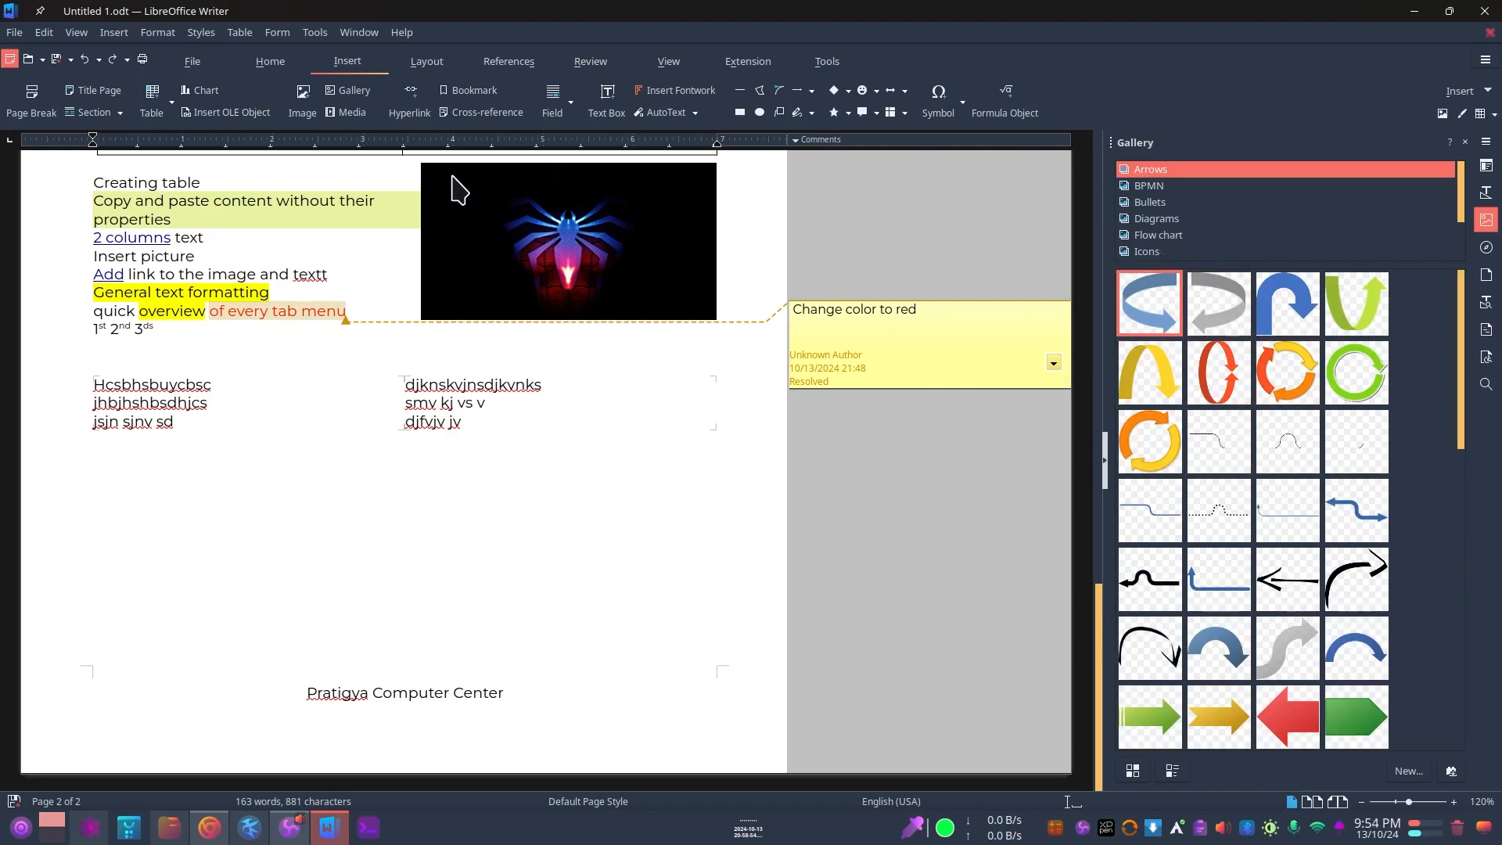
{"action": "left_click", "coordinate": [1491, 230]}
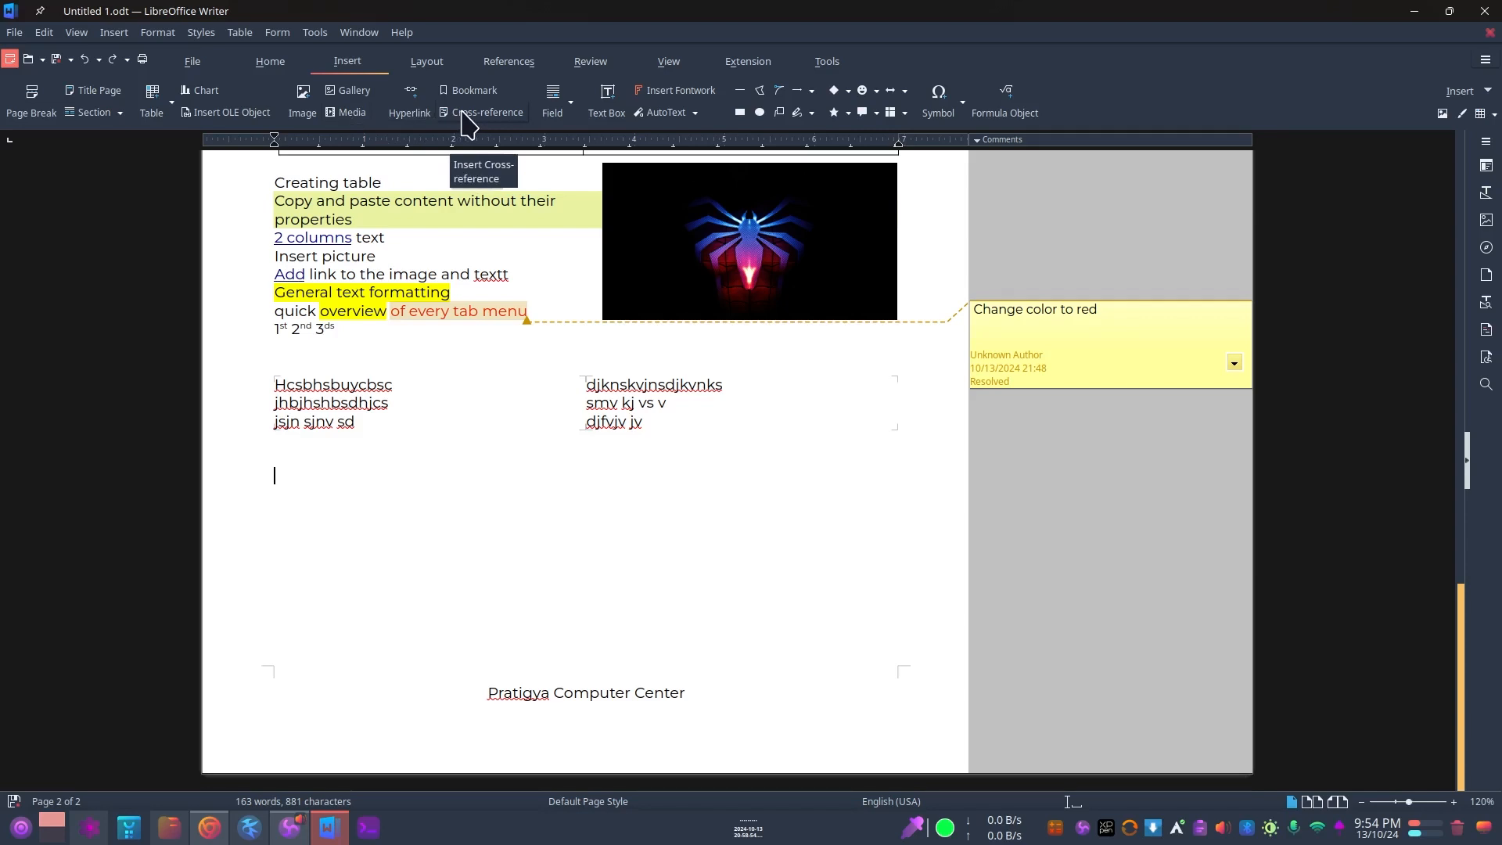
Highlight the word "content" on page 2 and the "Libre office writer" heading on page 1 to examine them as cross-reference ends.
{"action": "scroll", "coordinate": [571, 301], "scroll_direction": "up", "scroll_amount": 10}
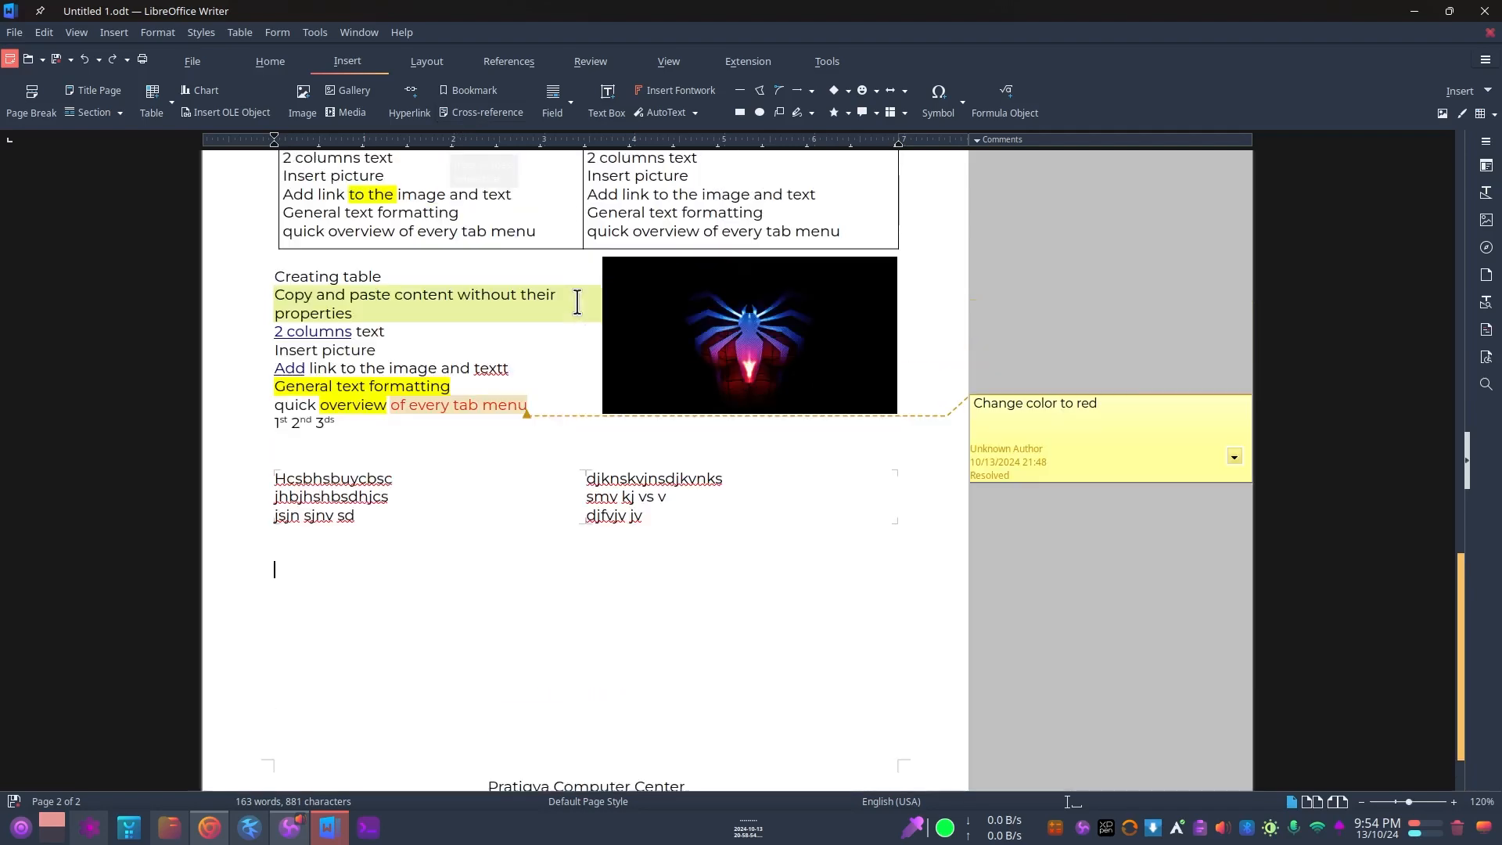
{"action": "scroll", "coordinate": [589, 321], "scroll_direction": "down", "scroll_amount": 9}
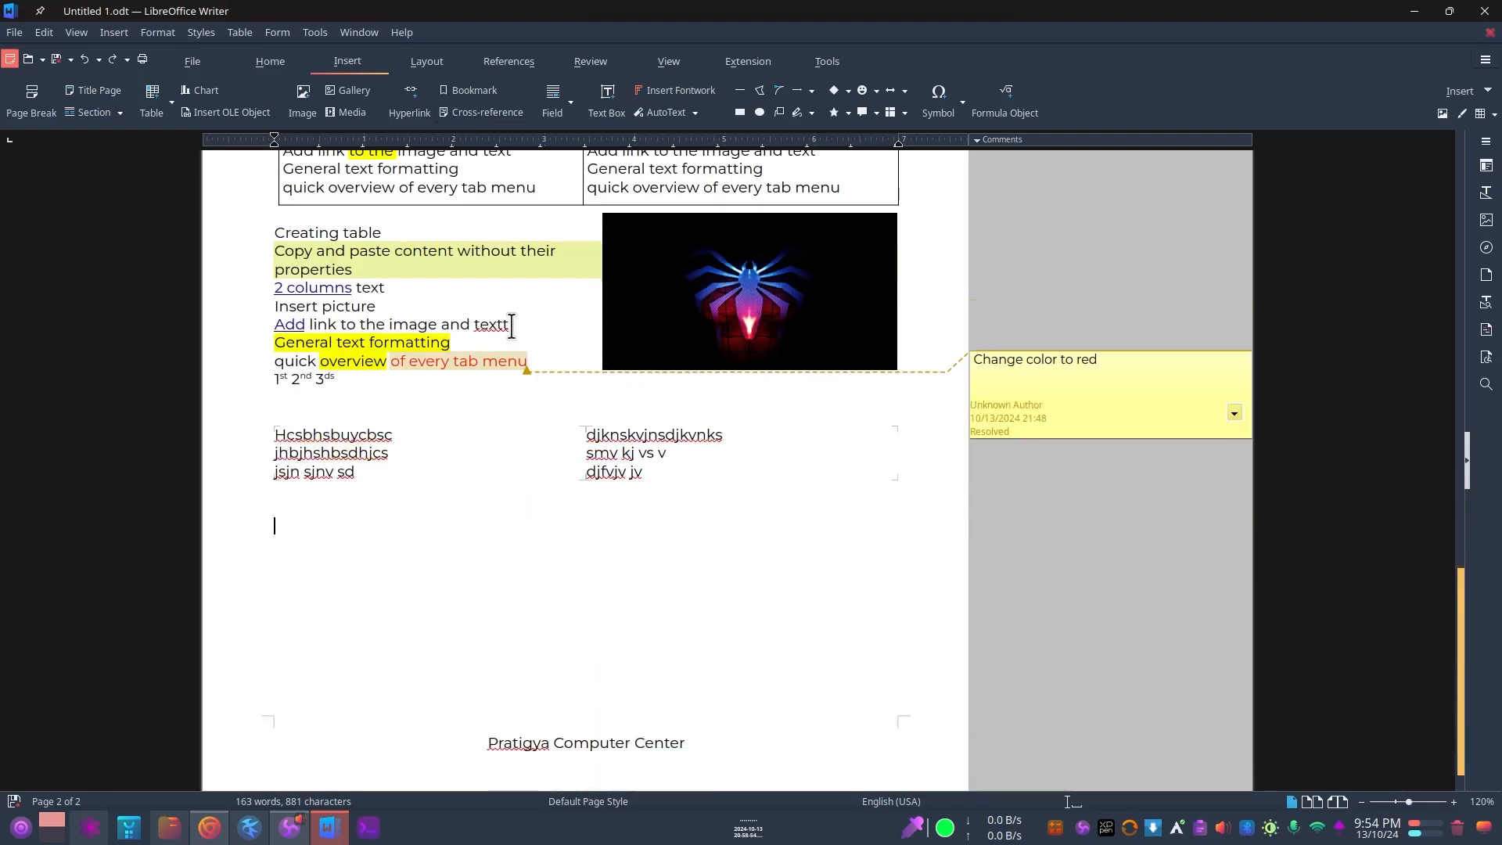
{"action": "left_click_drag", "start_coordinate": [396, 250], "coordinate": [446, 252]}
{"action": "scroll", "coordinate": [429, 284], "scroll_direction": "up", "scroll_amount": 20}
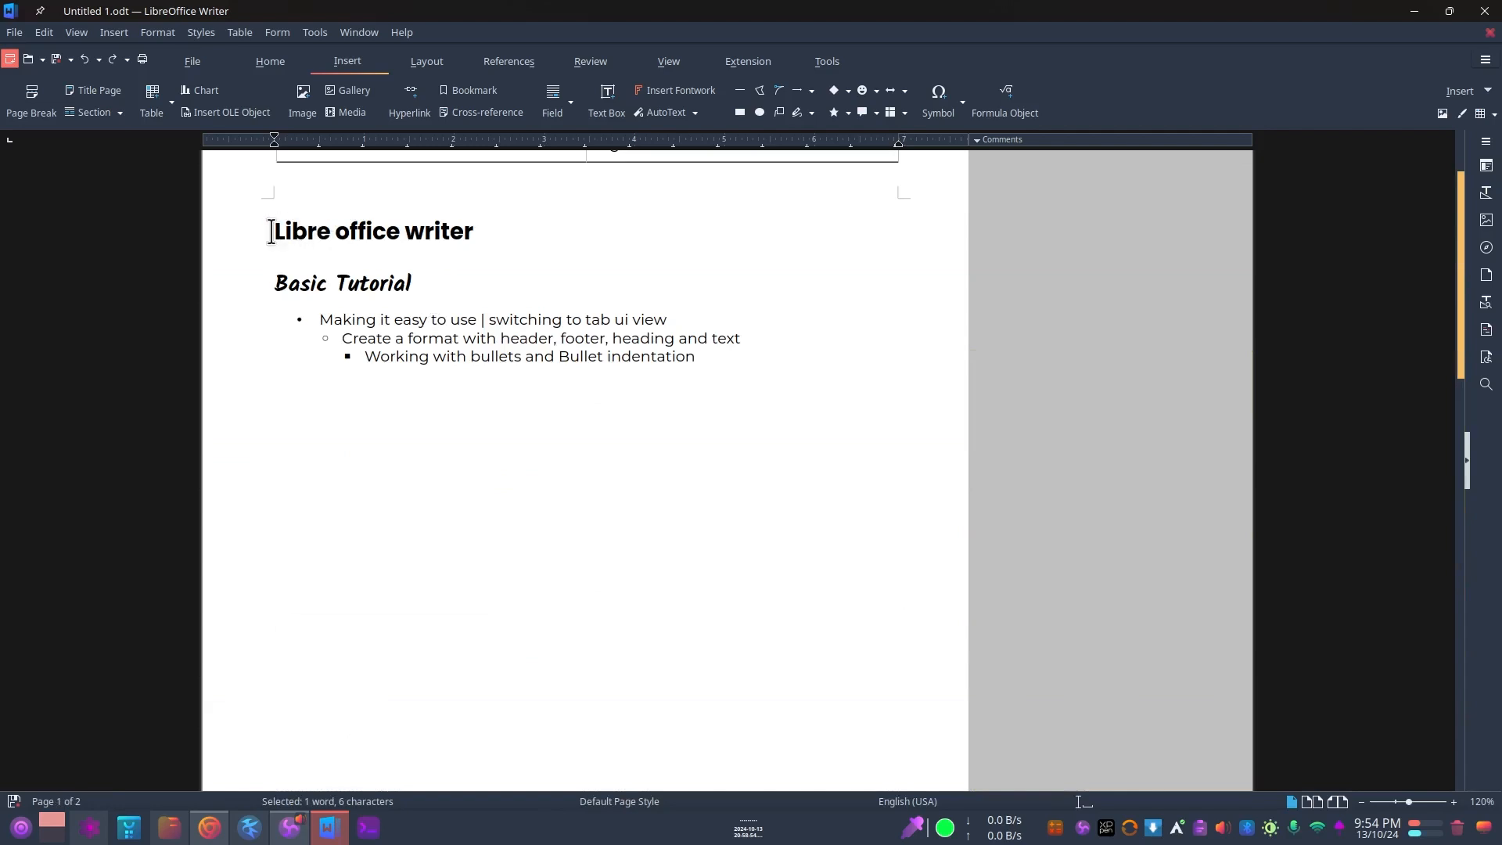
{"action": "left_click_drag", "start_coordinate": [270, 231], "coordinate": [483, 217]}
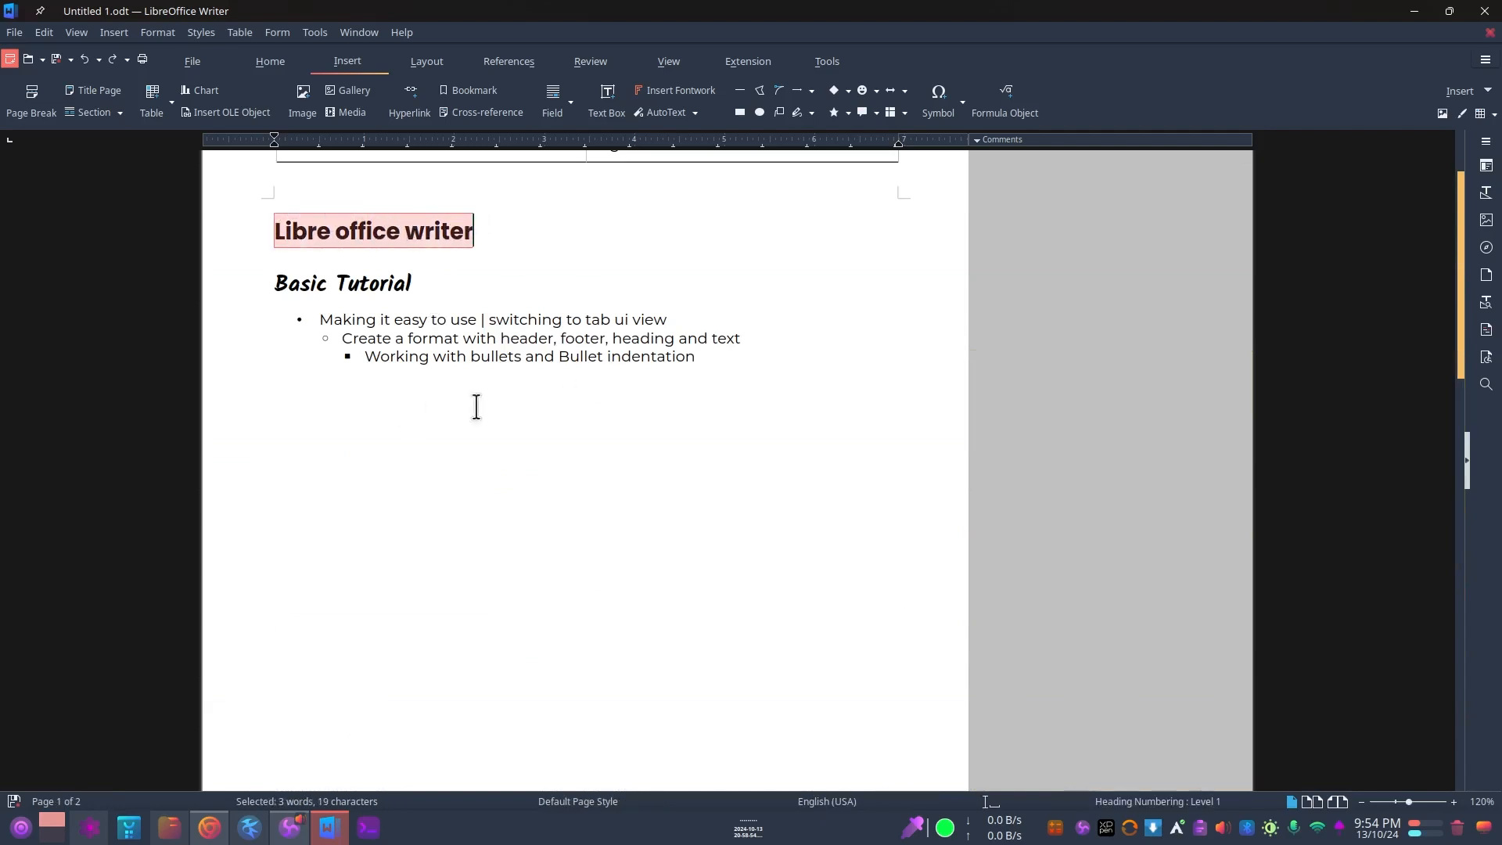
{"action": "scroll", "coordinate": [547, 461], "scroll_direction": "down", "scroll_amount": 15}
{"action": "scroll", "coordinate": [624, 423], "scroll_direction": "down", "scroll_amount": 5}
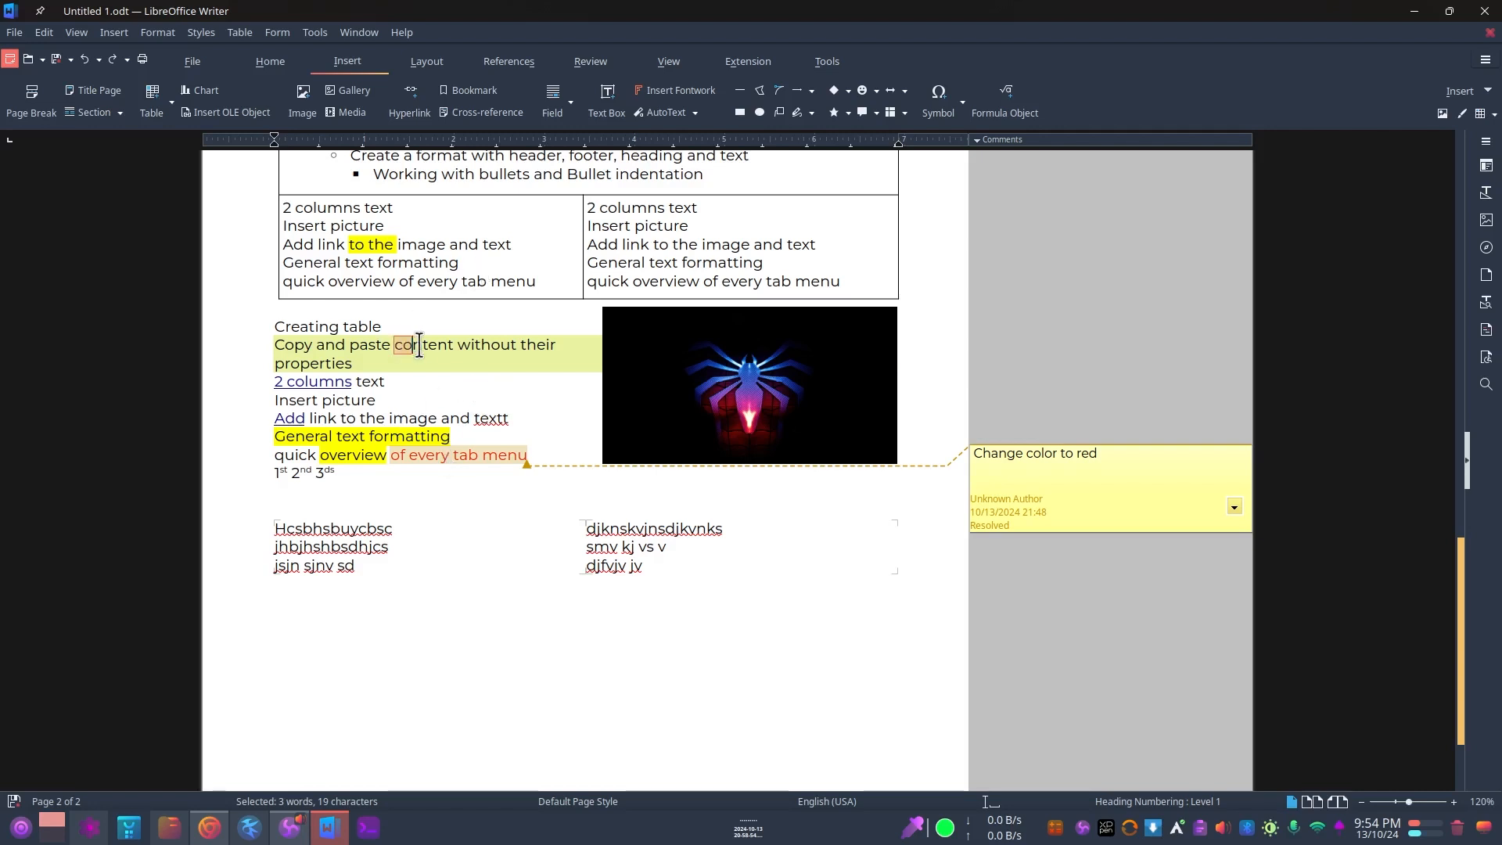
{"action": "left_click_drag", "start_coordinate": [419, 345], "coordinate": [455, 346]}
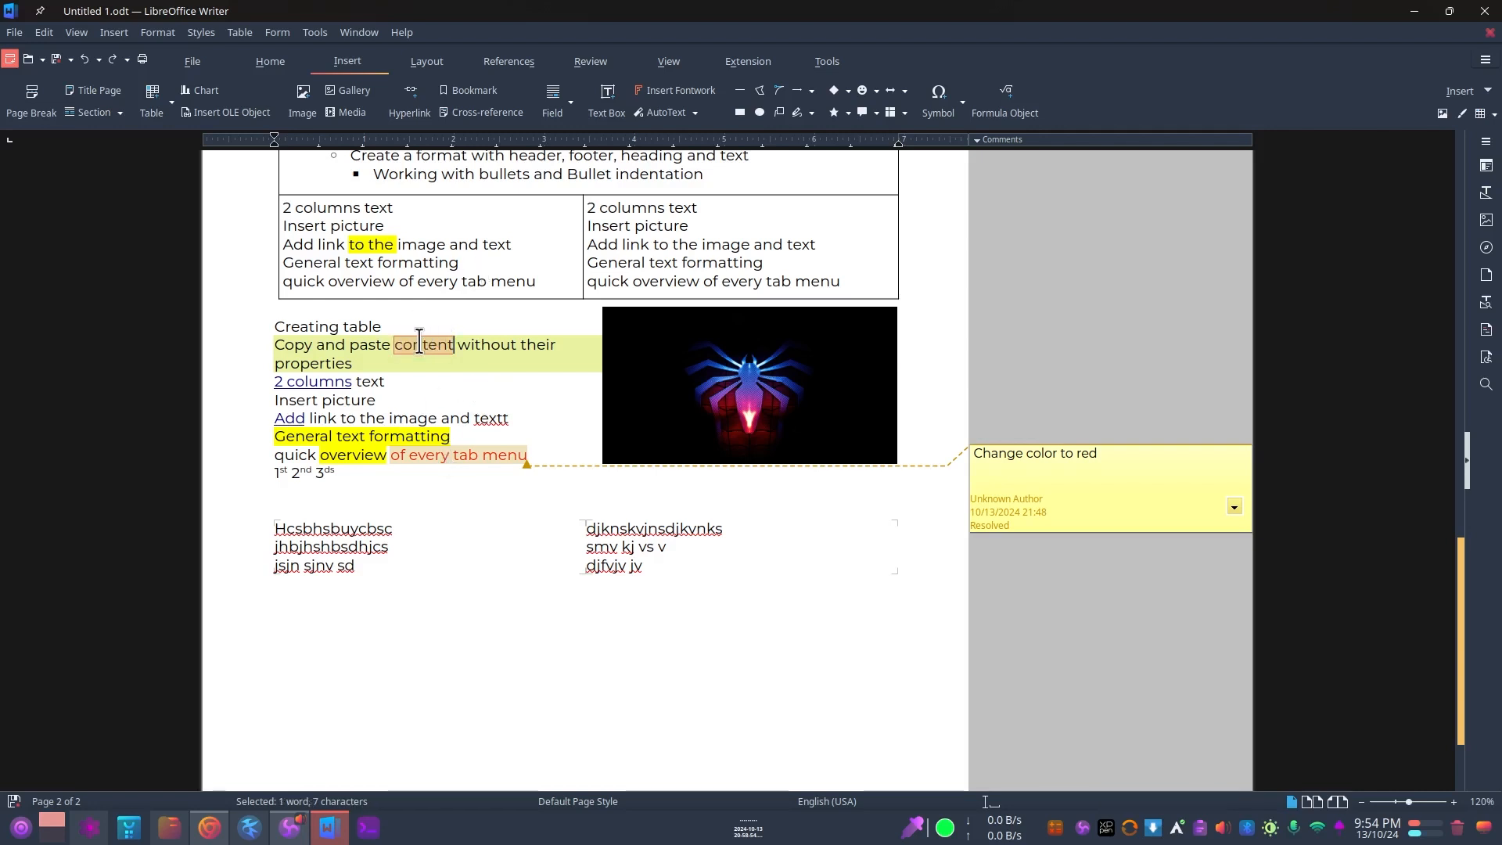
{"action": "left_click", "coordinate": [420, 343]}
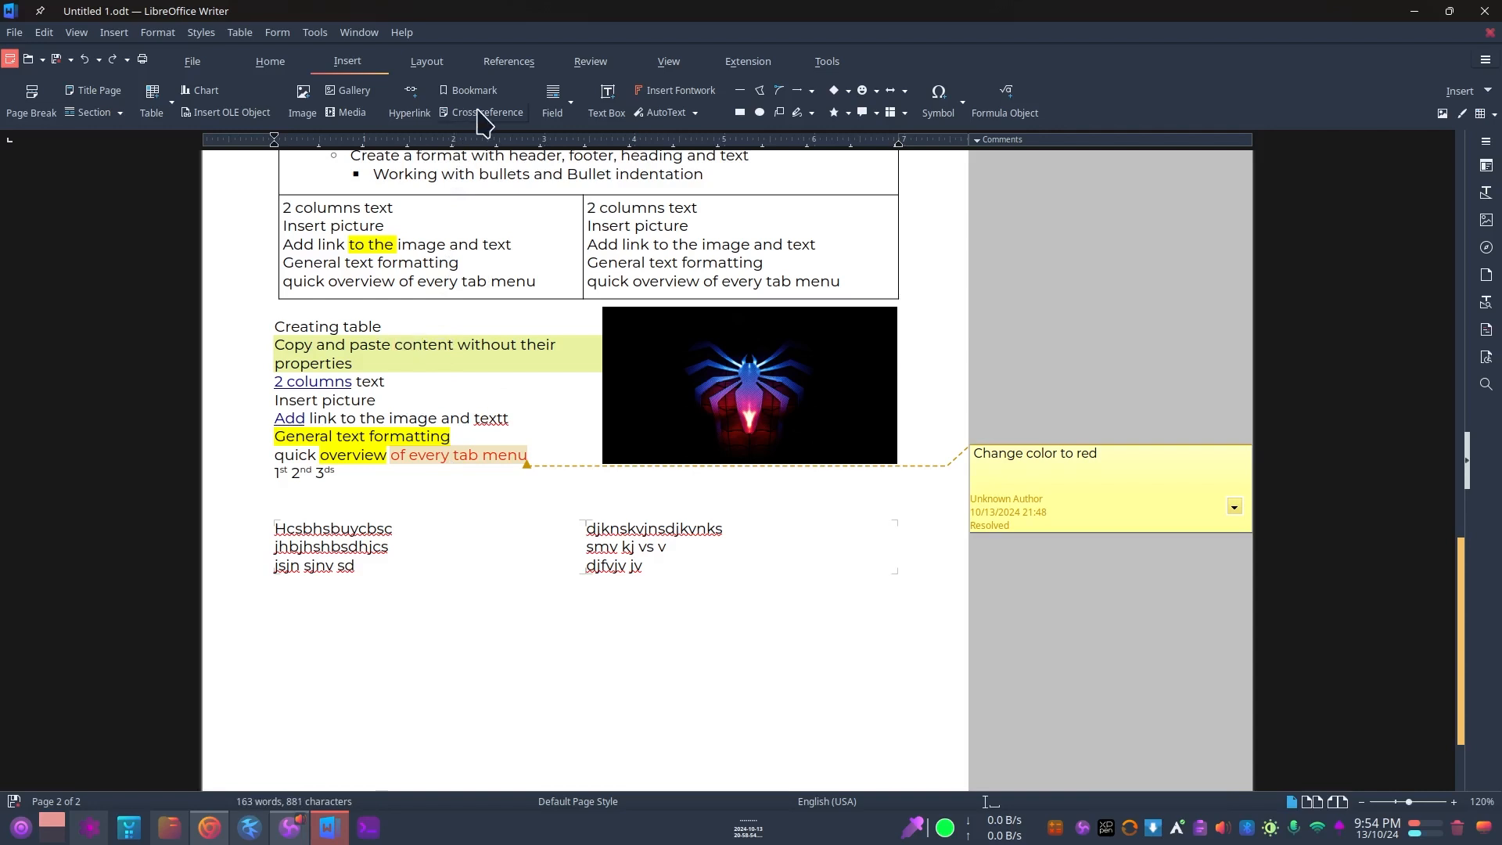
View the field types available for insertion, from Page Number to Subject, without inserting one.
{"action": "left_click", "coordinate": [571, 102]}
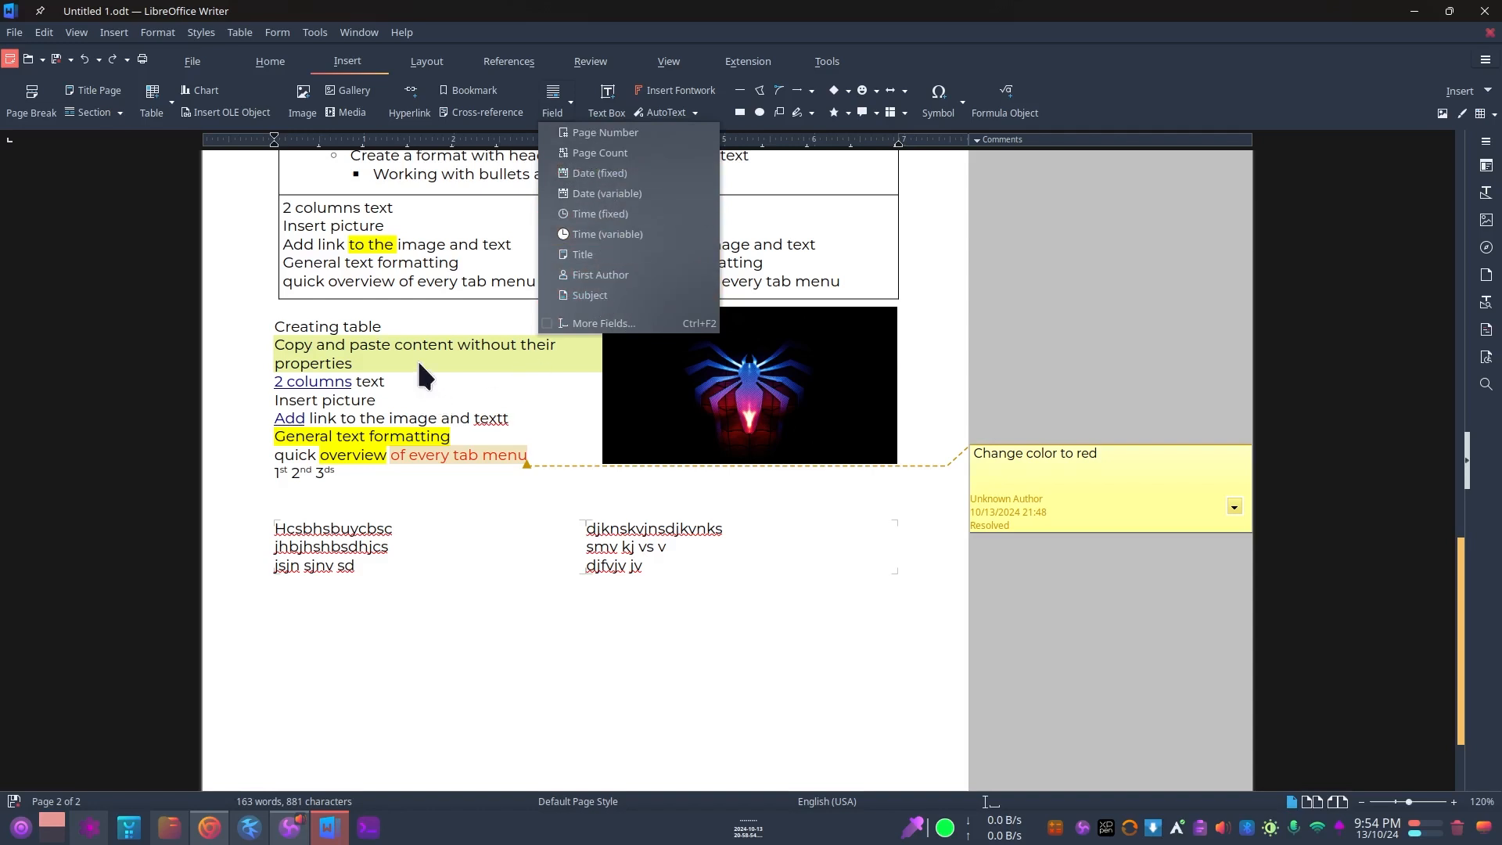
{"action": "left_click", "coordinate": [435, 344]}
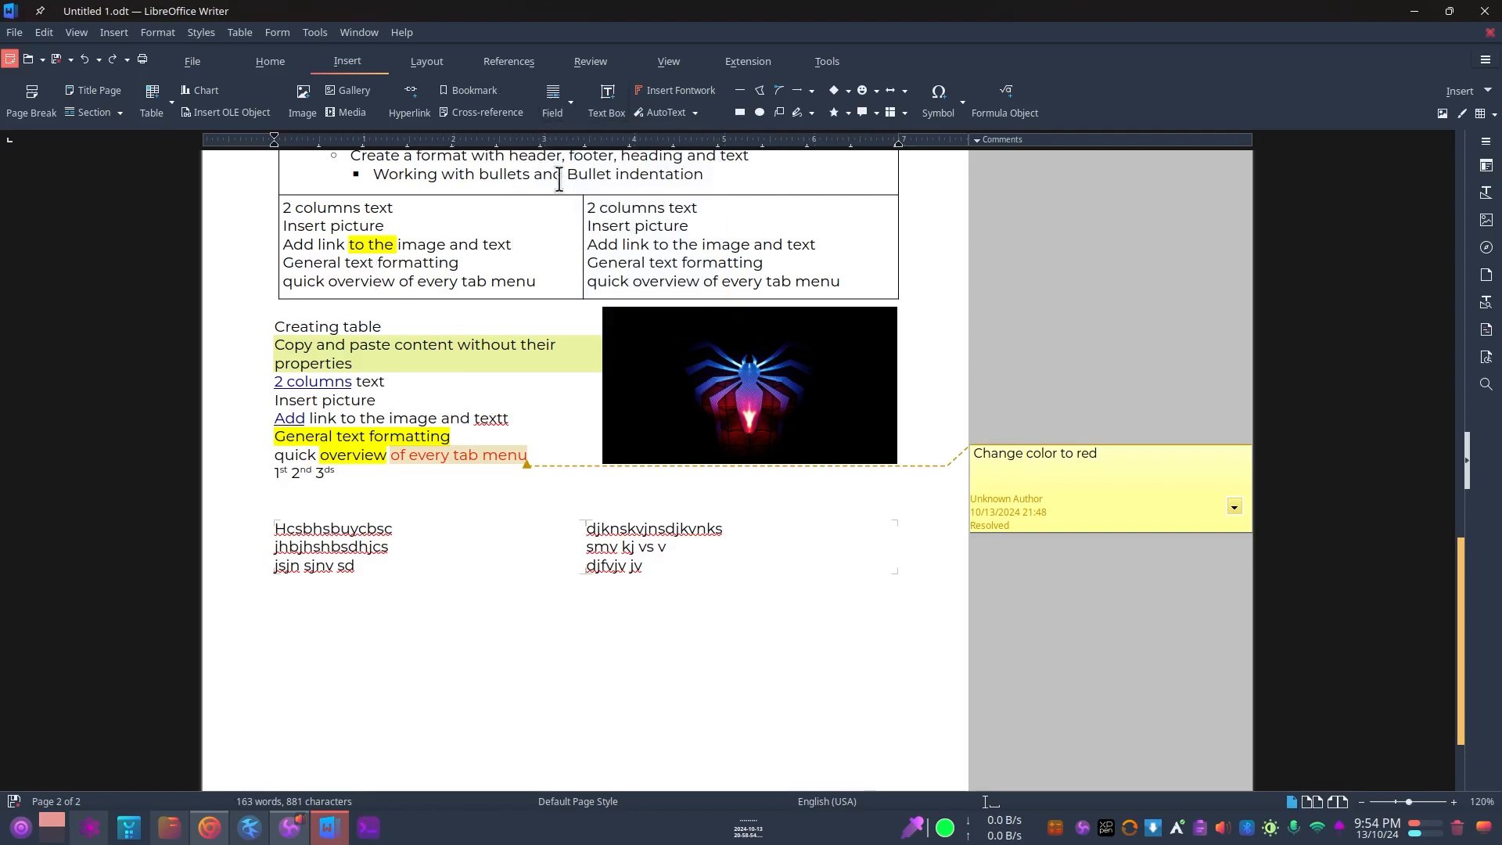
Highlight the header table on page 2 to examine it, and place the cursor in its "Date -" line.
{"action": "scroll", "coordinate": [506, 258], "scroll_direction": "up", "scroll_amount": 10}
{"action": "scroll", "coordinate": [510, 258], "scroll_direction": "down", "scroll_amount": 5}
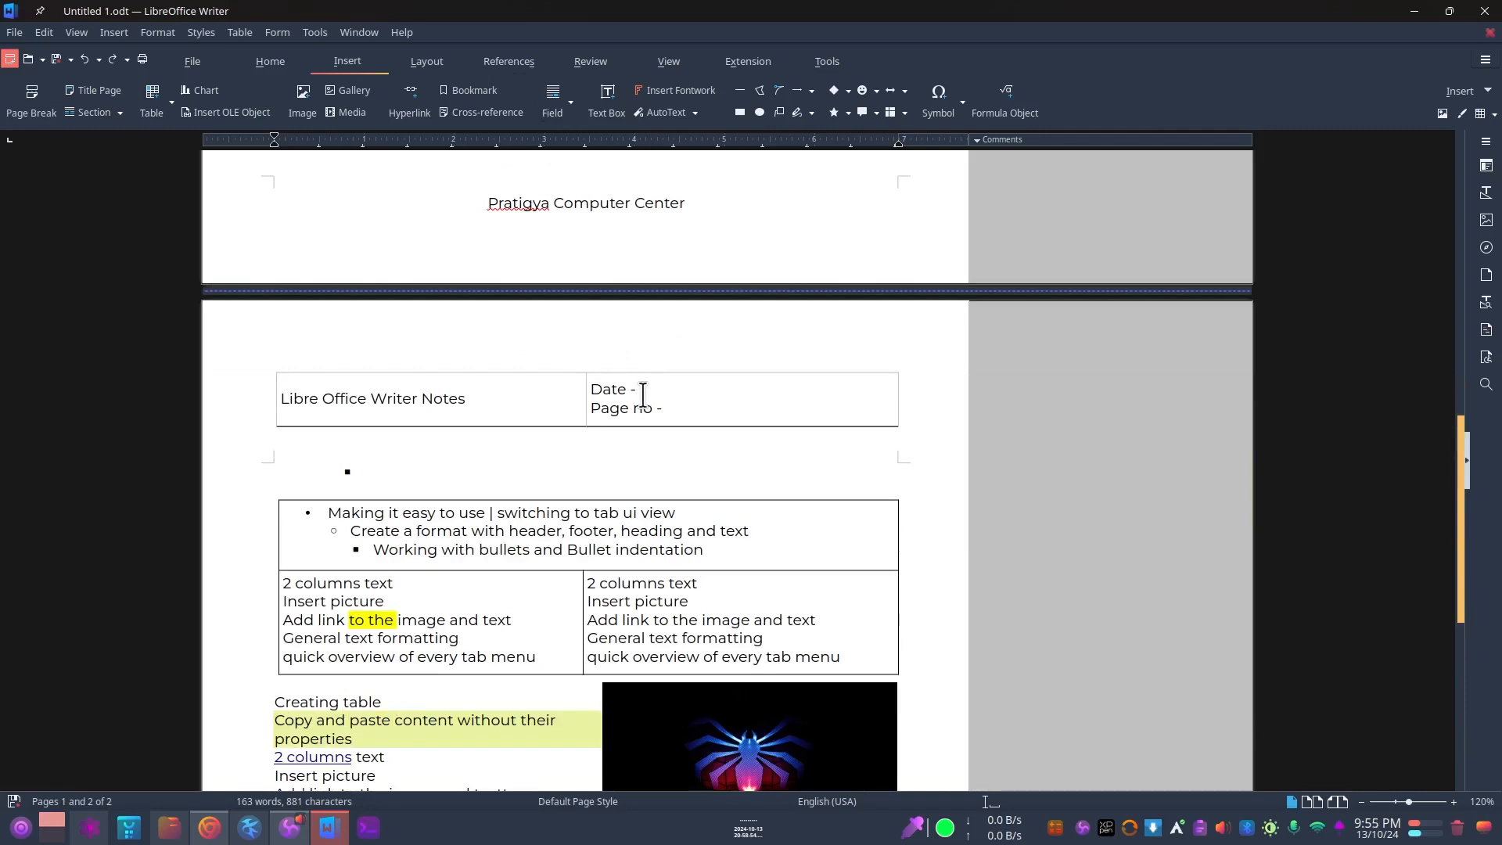
{"action": "left_click_drag", "start_coordinate": [658, 384], "coordinate": [575, 384]}
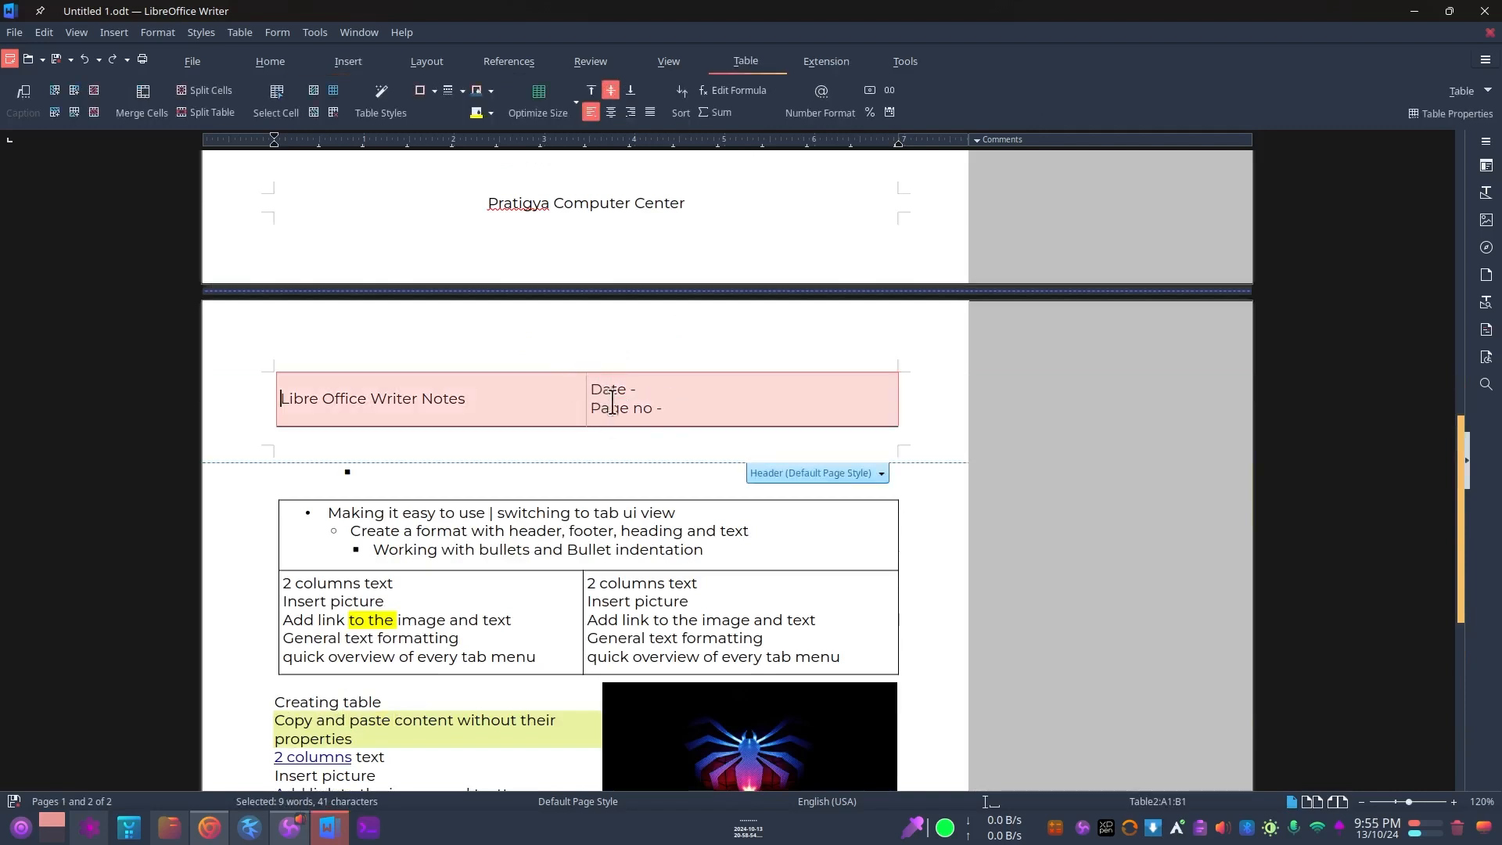
{"action": "left_click", "coordinate": [661, 385]}
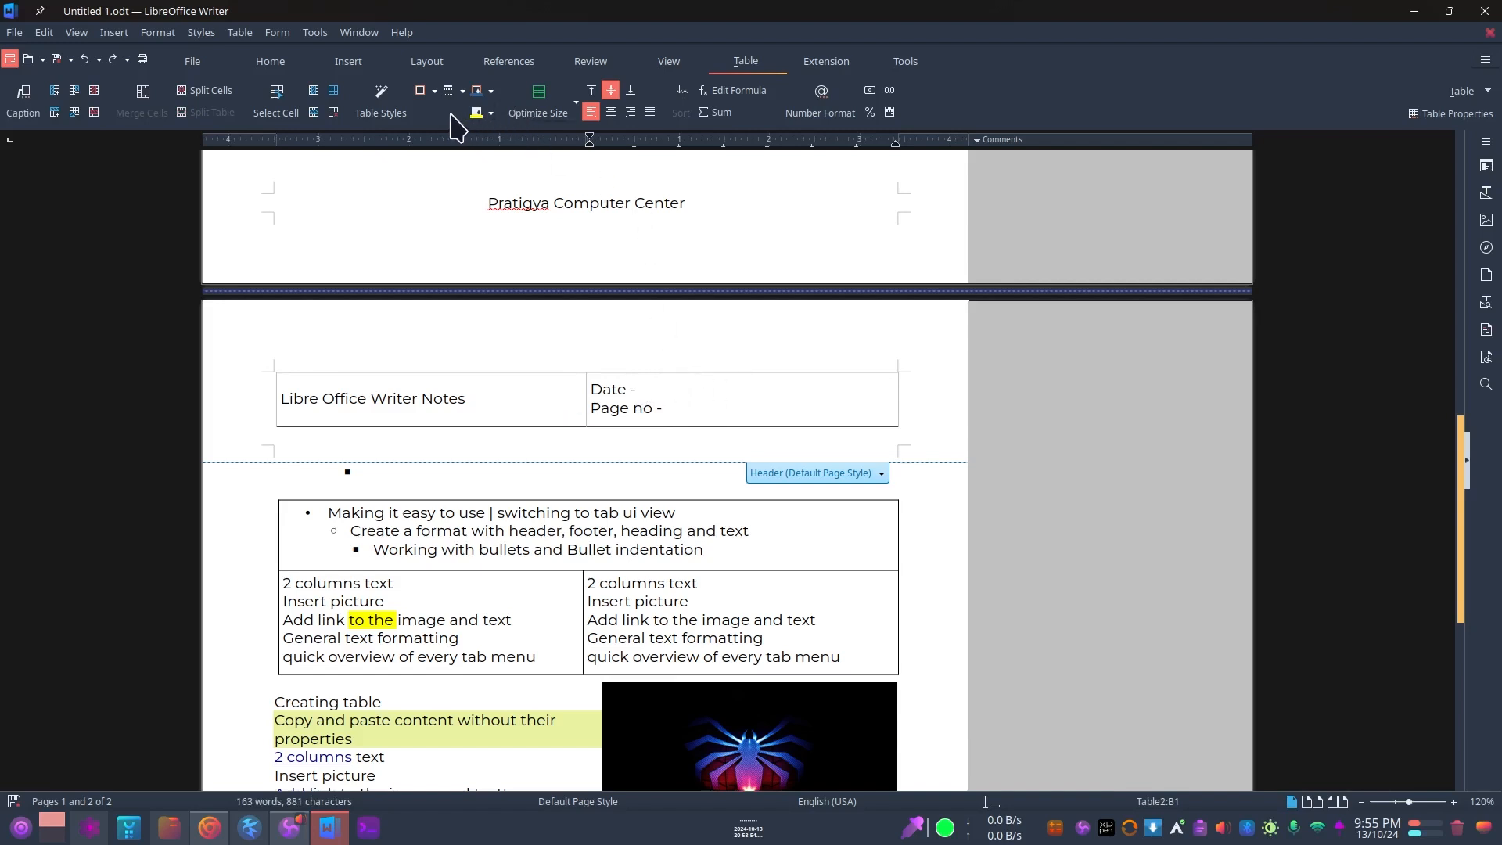
View the Fontwork styles and the AutoText categories without inserting either.
{"action": "left_click", "coordinate": [356, 68]}
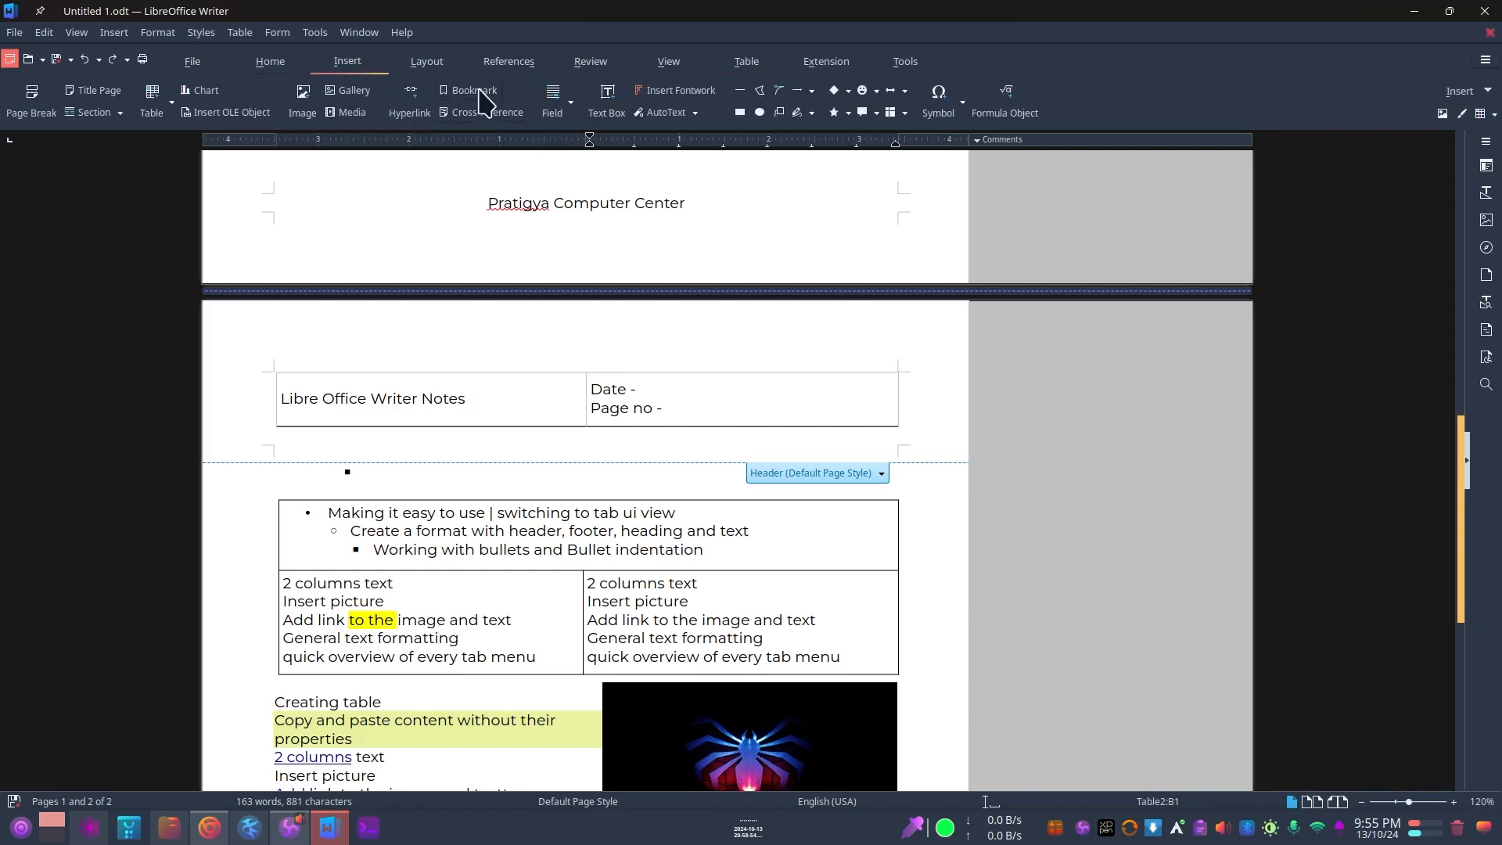
{"action": "left_click", "coordinate": [699, 93]}
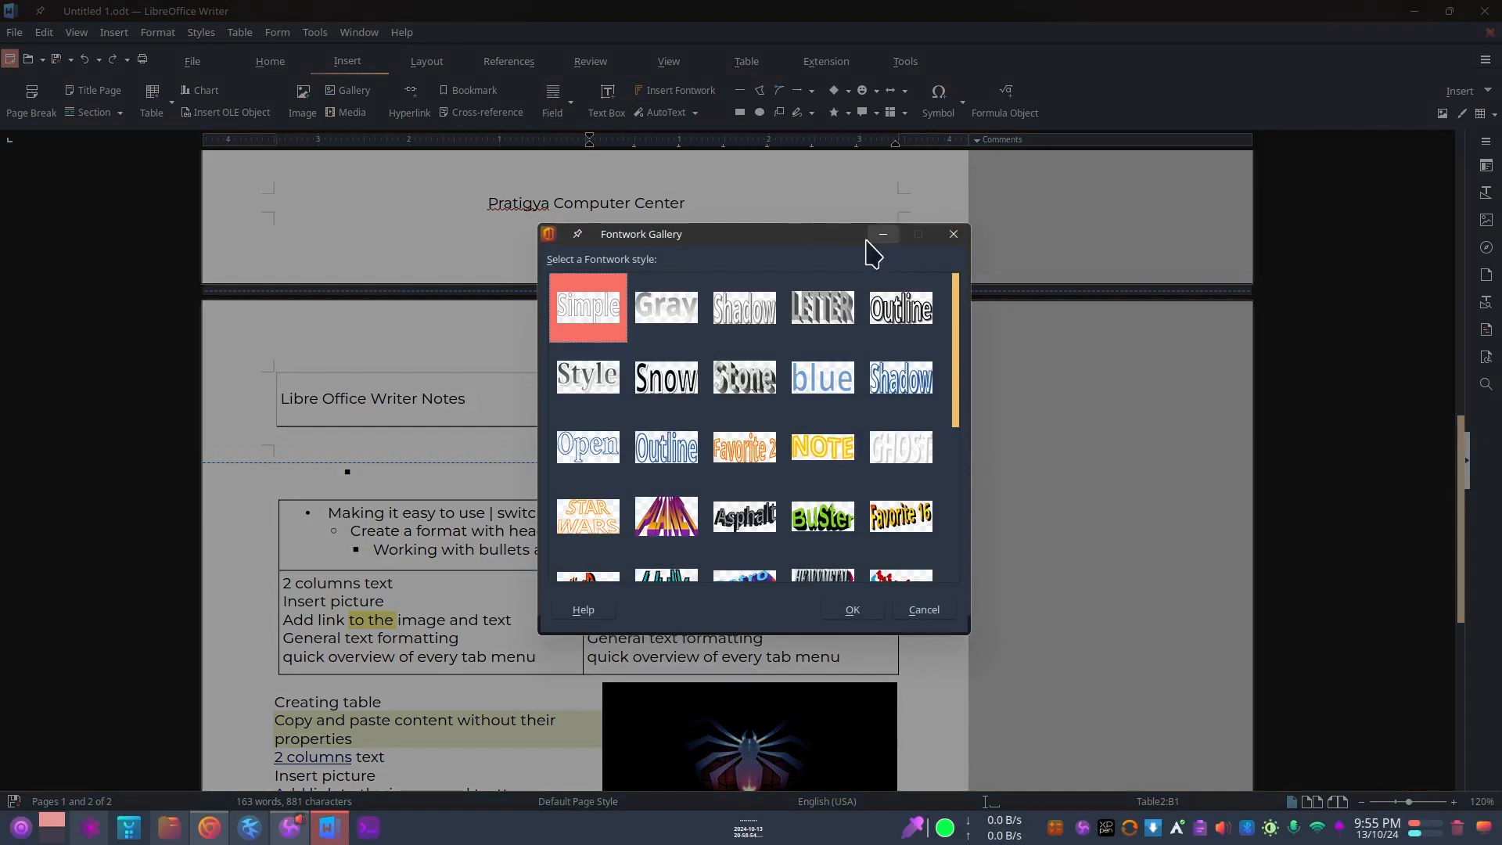
{"action": "left_click", "coordinate": [954, 234]}
{"action": "left_click", "coordinate": [682, 115]}
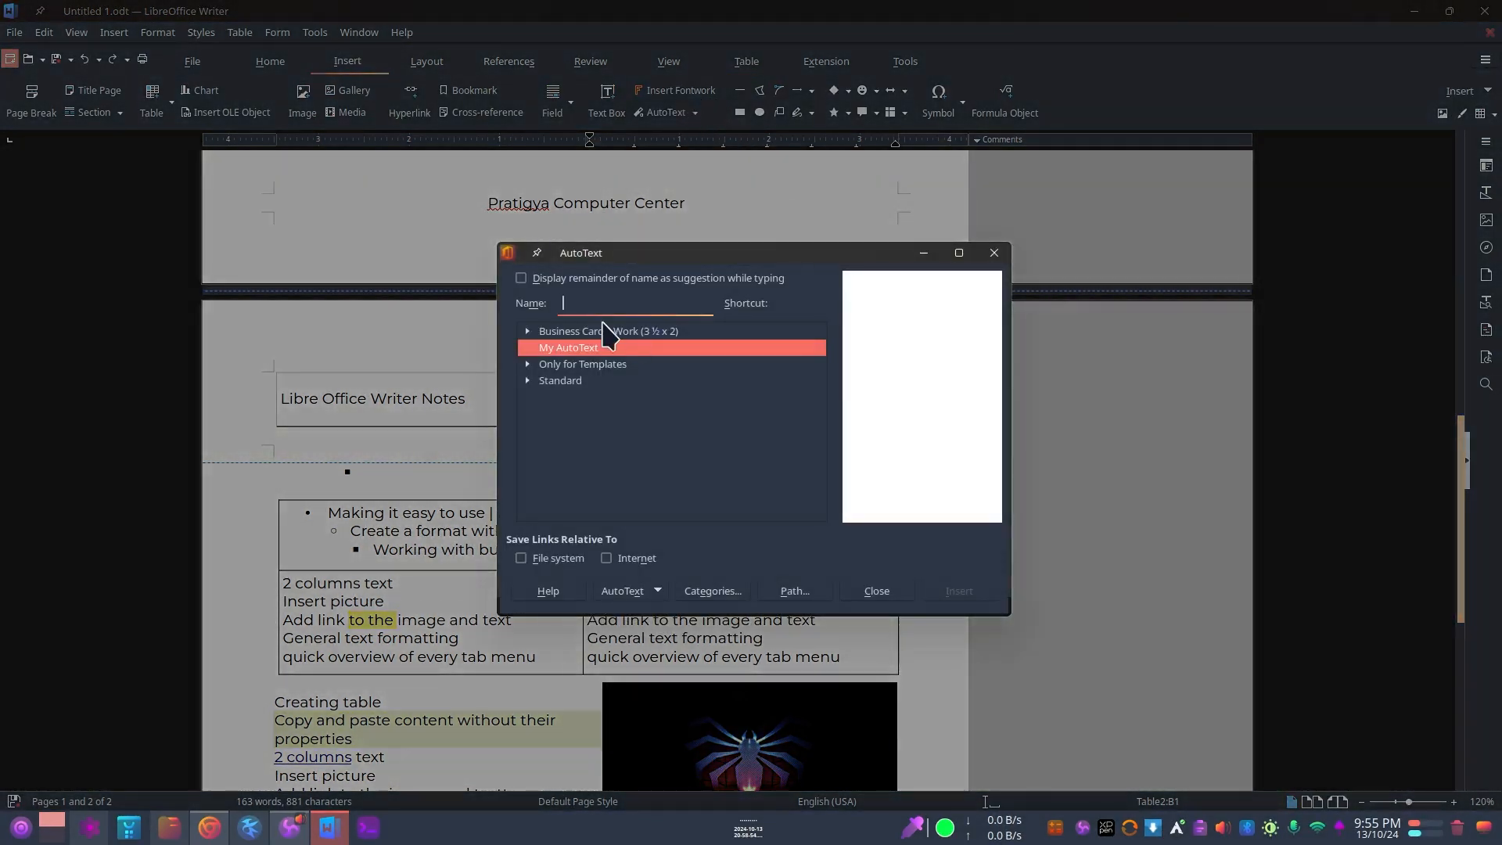
{"action": "left_click", "coordinate": [994, 252]}
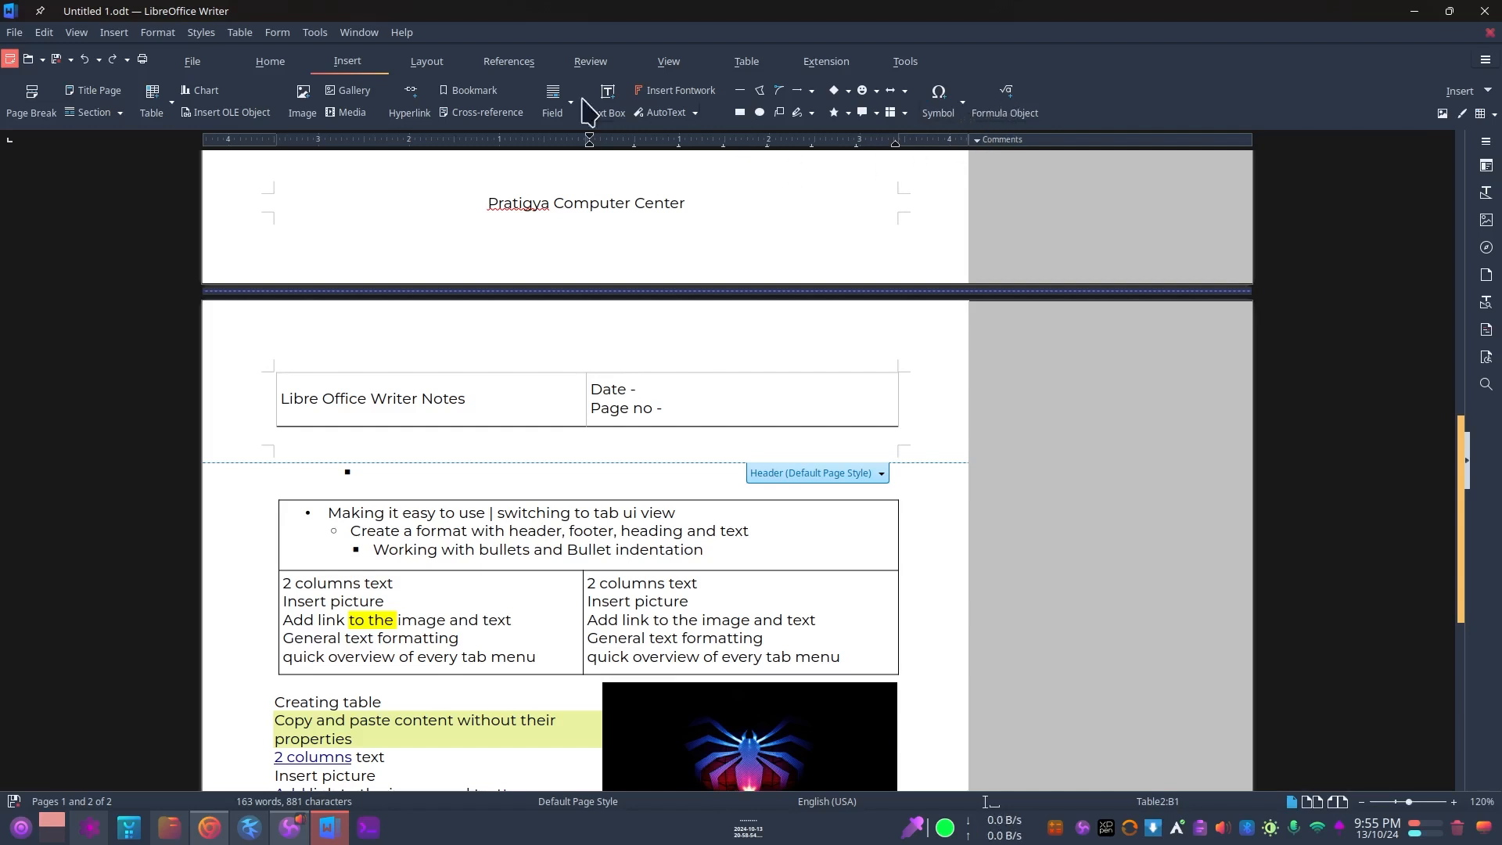
View the page margin presets, from Narrow to Mirrored, without choosing one.
{"action": "left_click", "coordinate": [439, 64]}
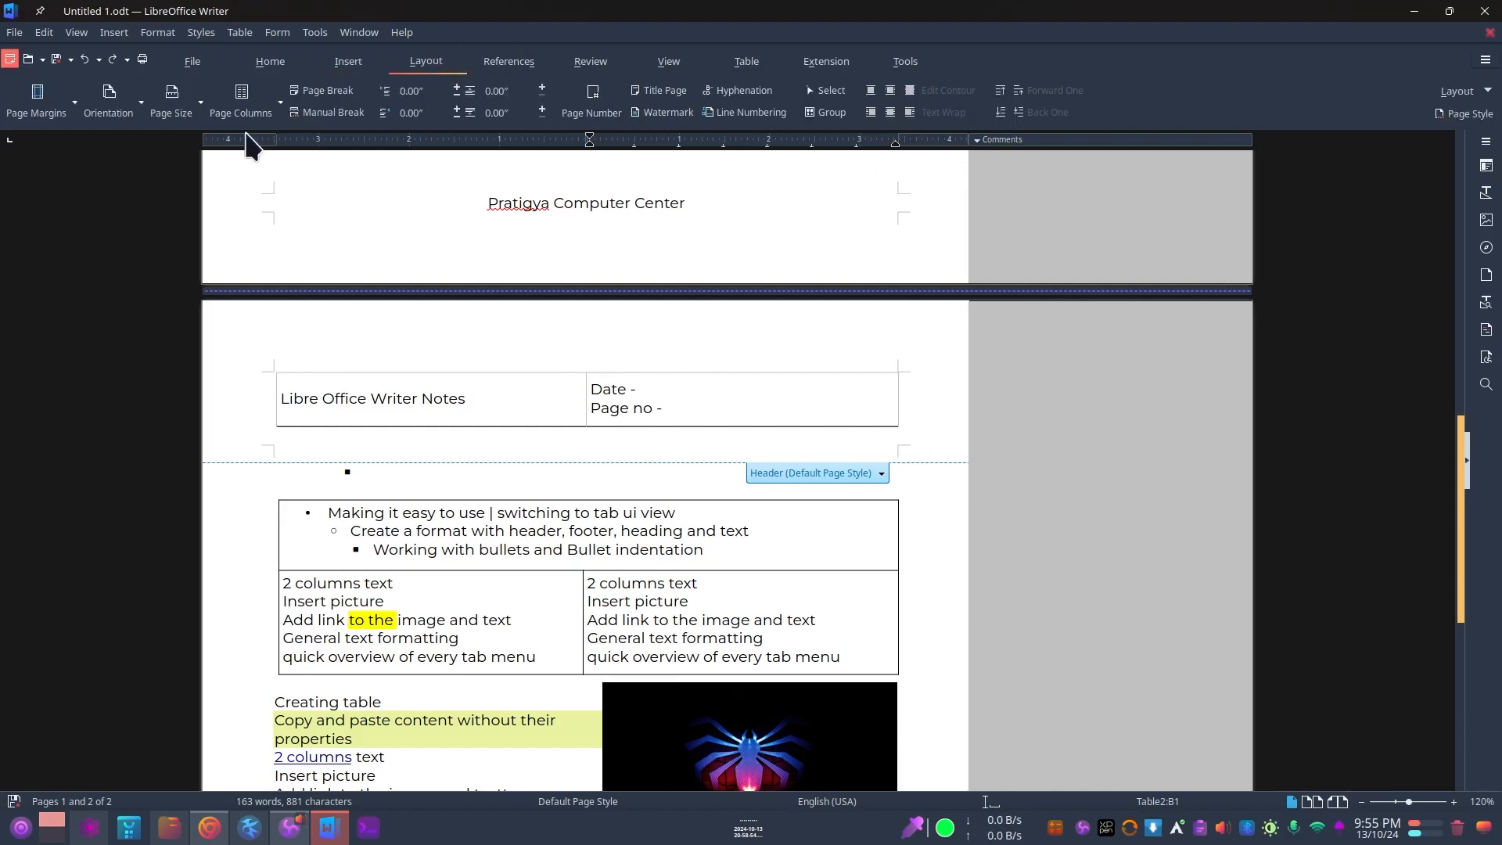
{"action": "left_click", "coordinate": [61, 98]}
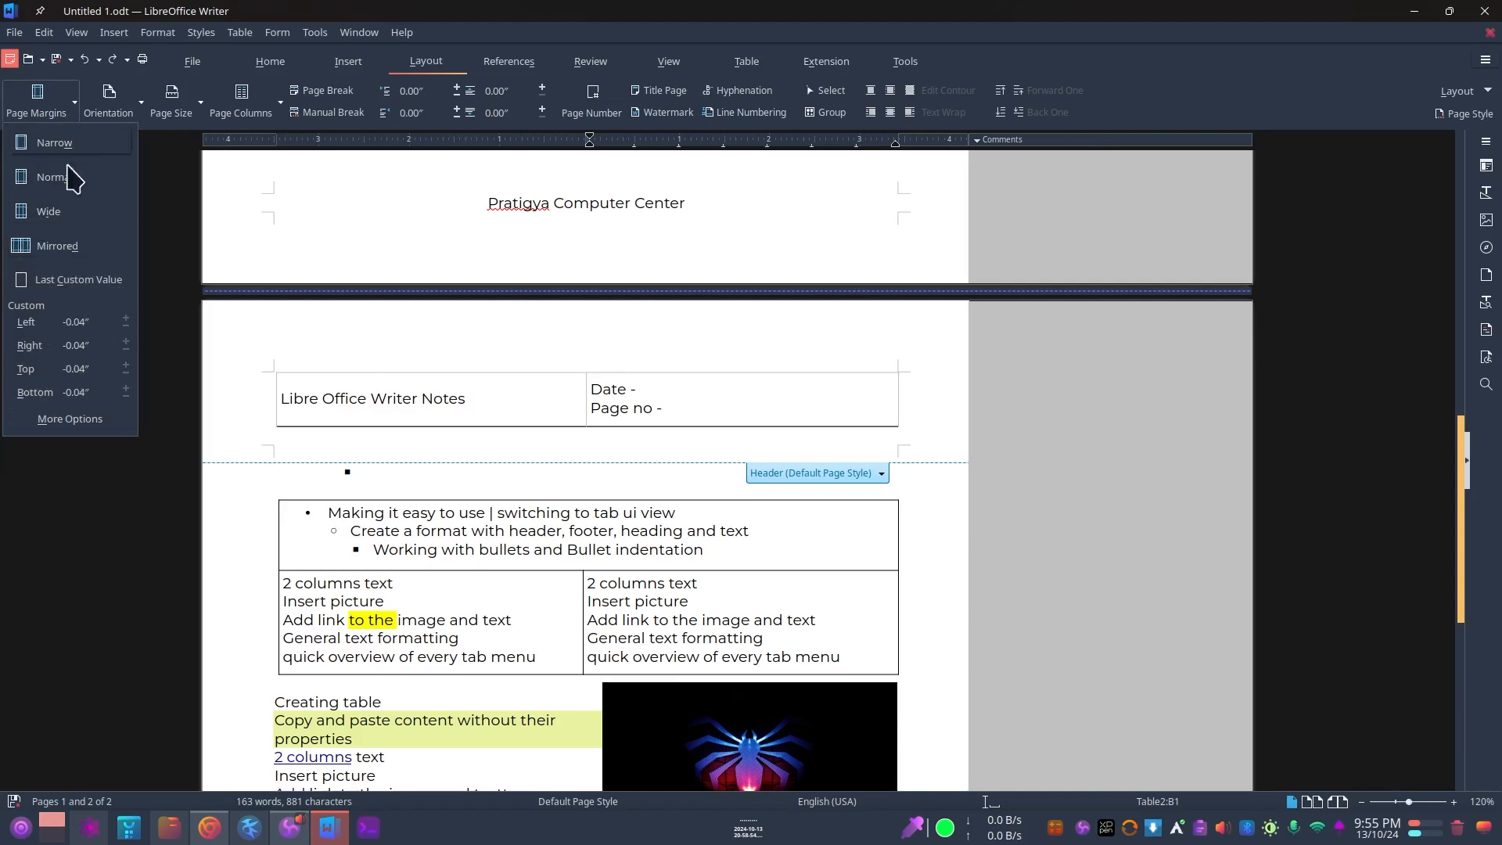
{"action": "left_click", "coordinate": [69, 105]}
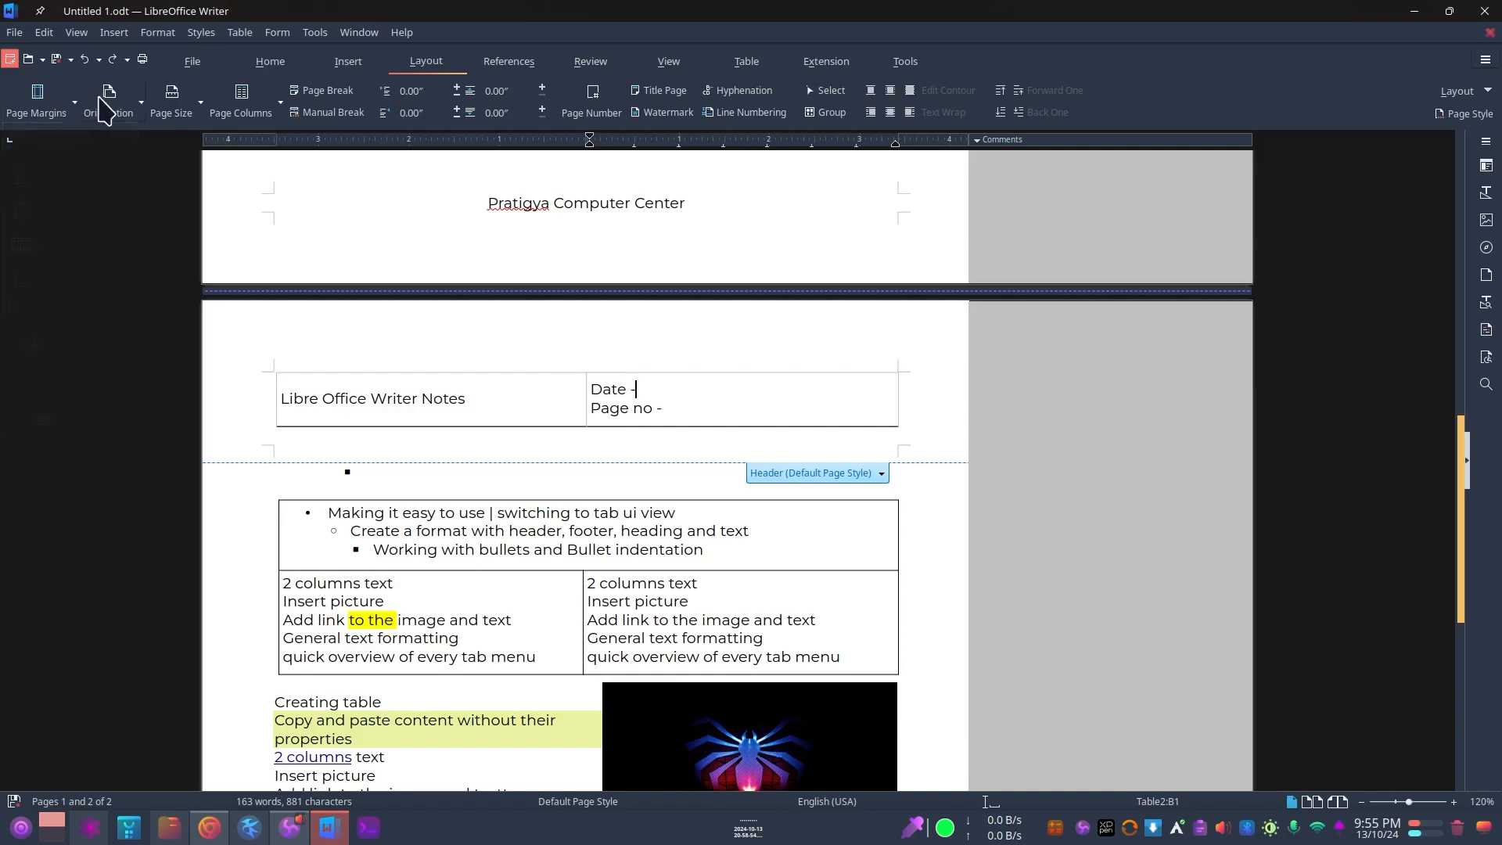
Try the Landscape page orientation on the document and return it to Portrait.
{"action": "left_click", "coordinate": [133, 108]}
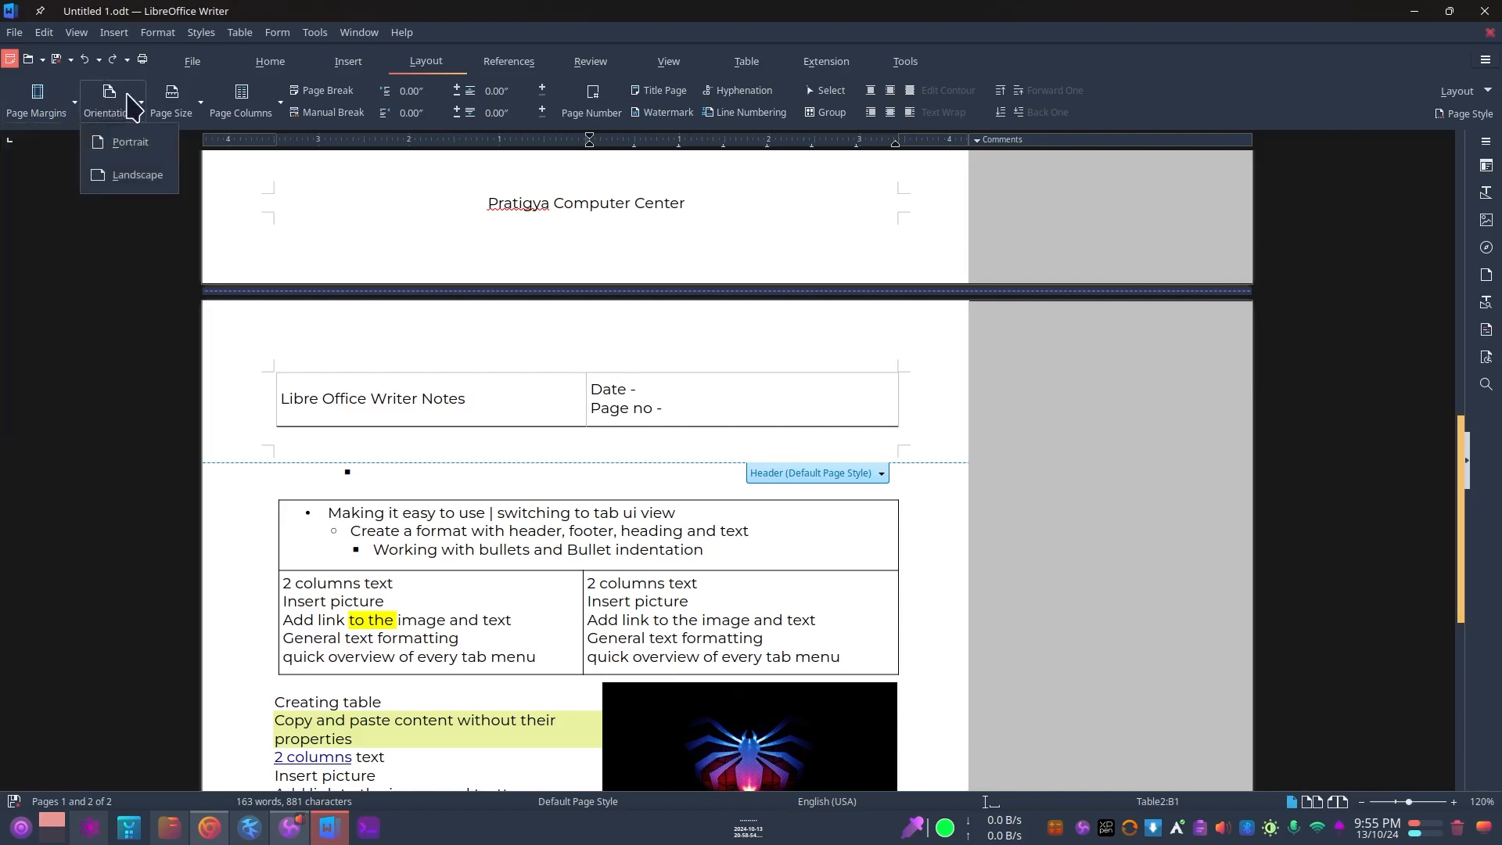
{"action": "left_click", "coordinate": [134, 177]}
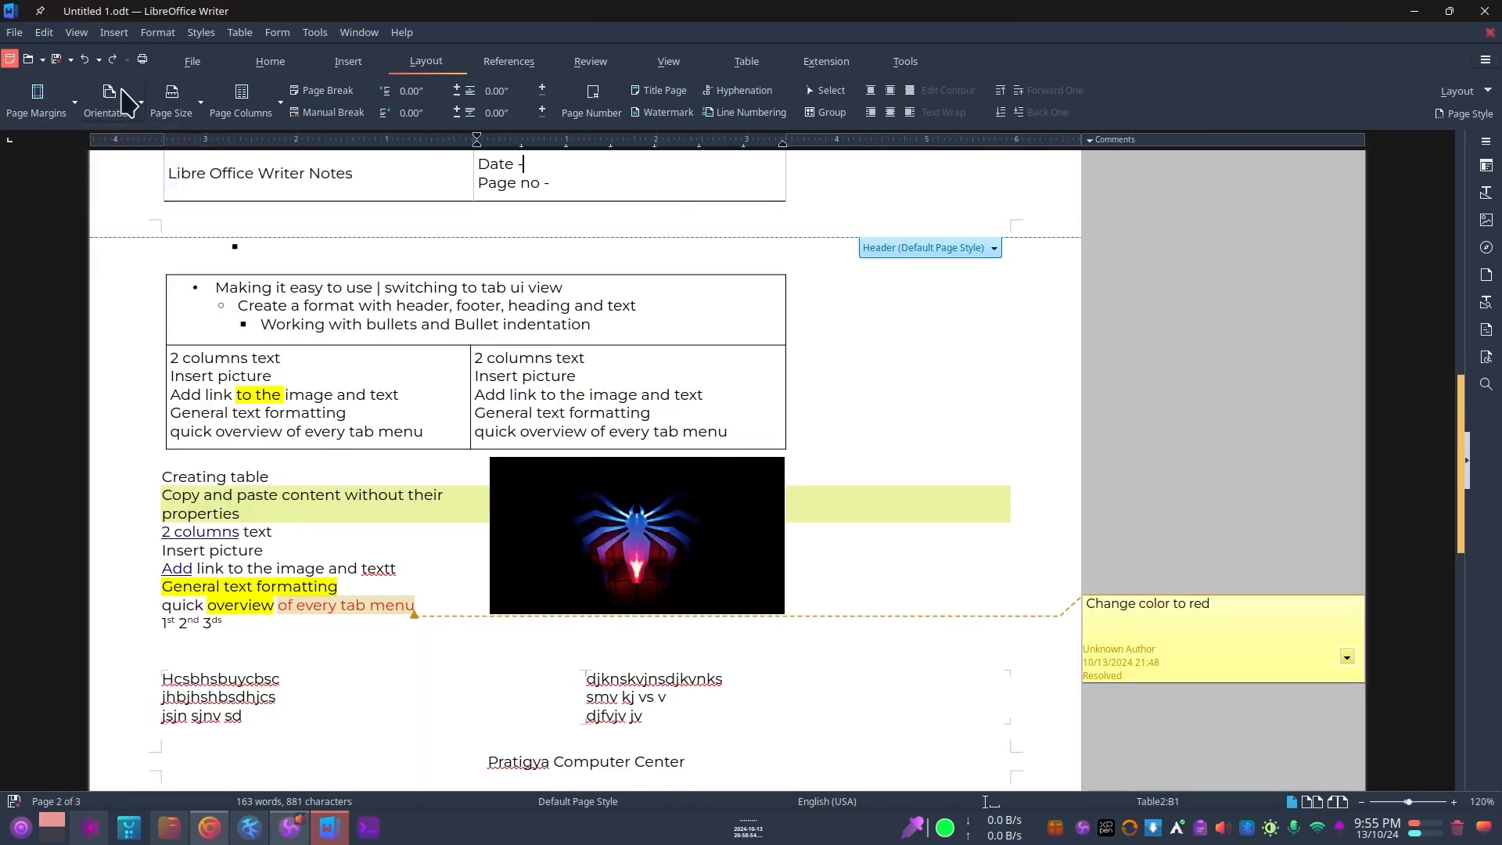
{"action": "left_click", "coordinate": [129, 108]}
{"action": "left_click", "coordinate": [141, 145]}
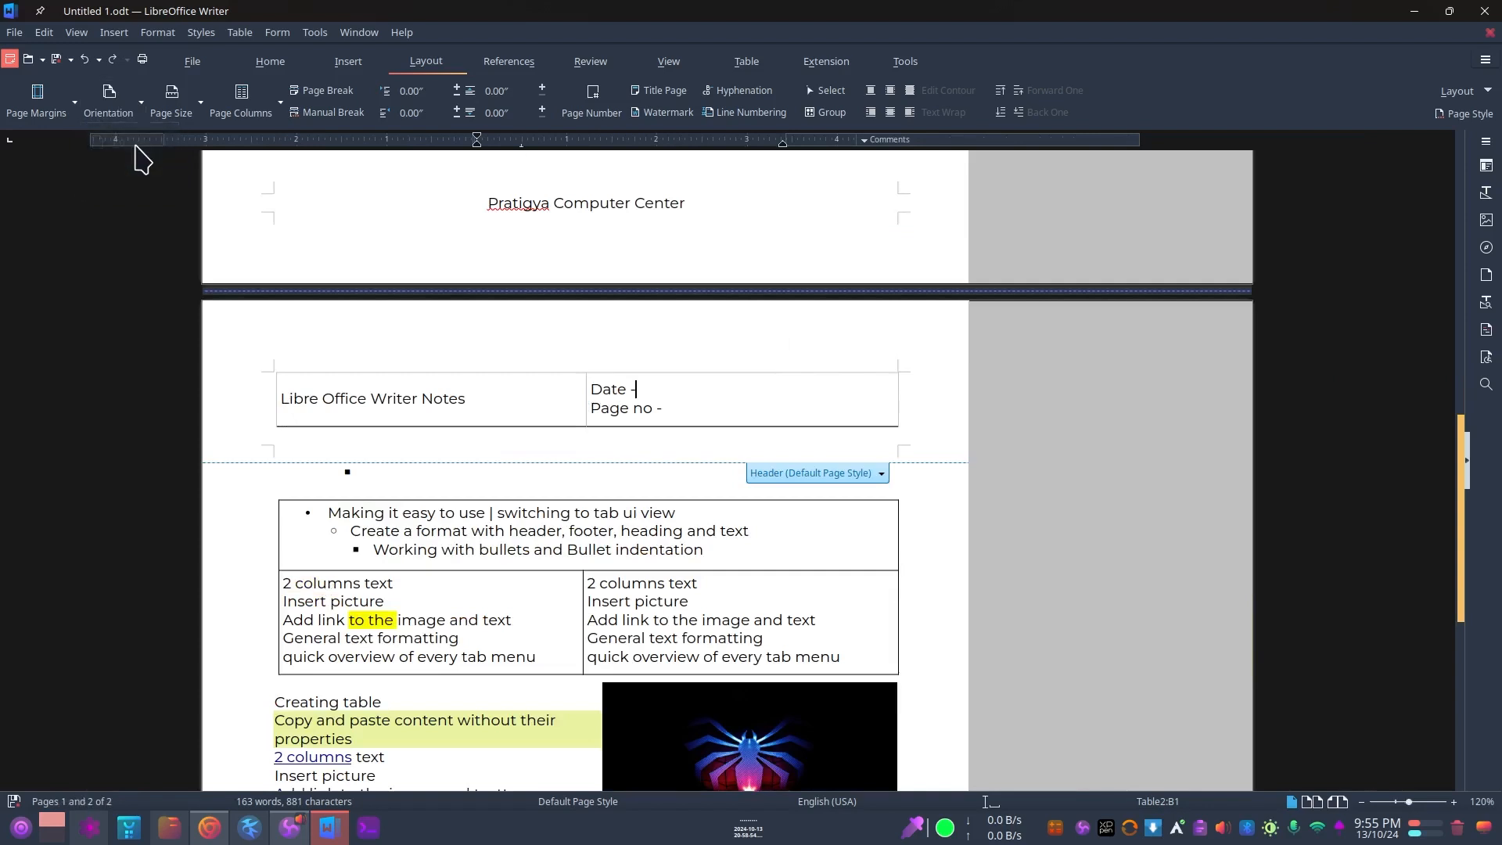
View the available page sizes, from A3 to Legal, and the page column options without applying any.
{"action": "scroll", "coordinate": [547, 289], "scroll_direction": "down", "scroll_amount": 3}
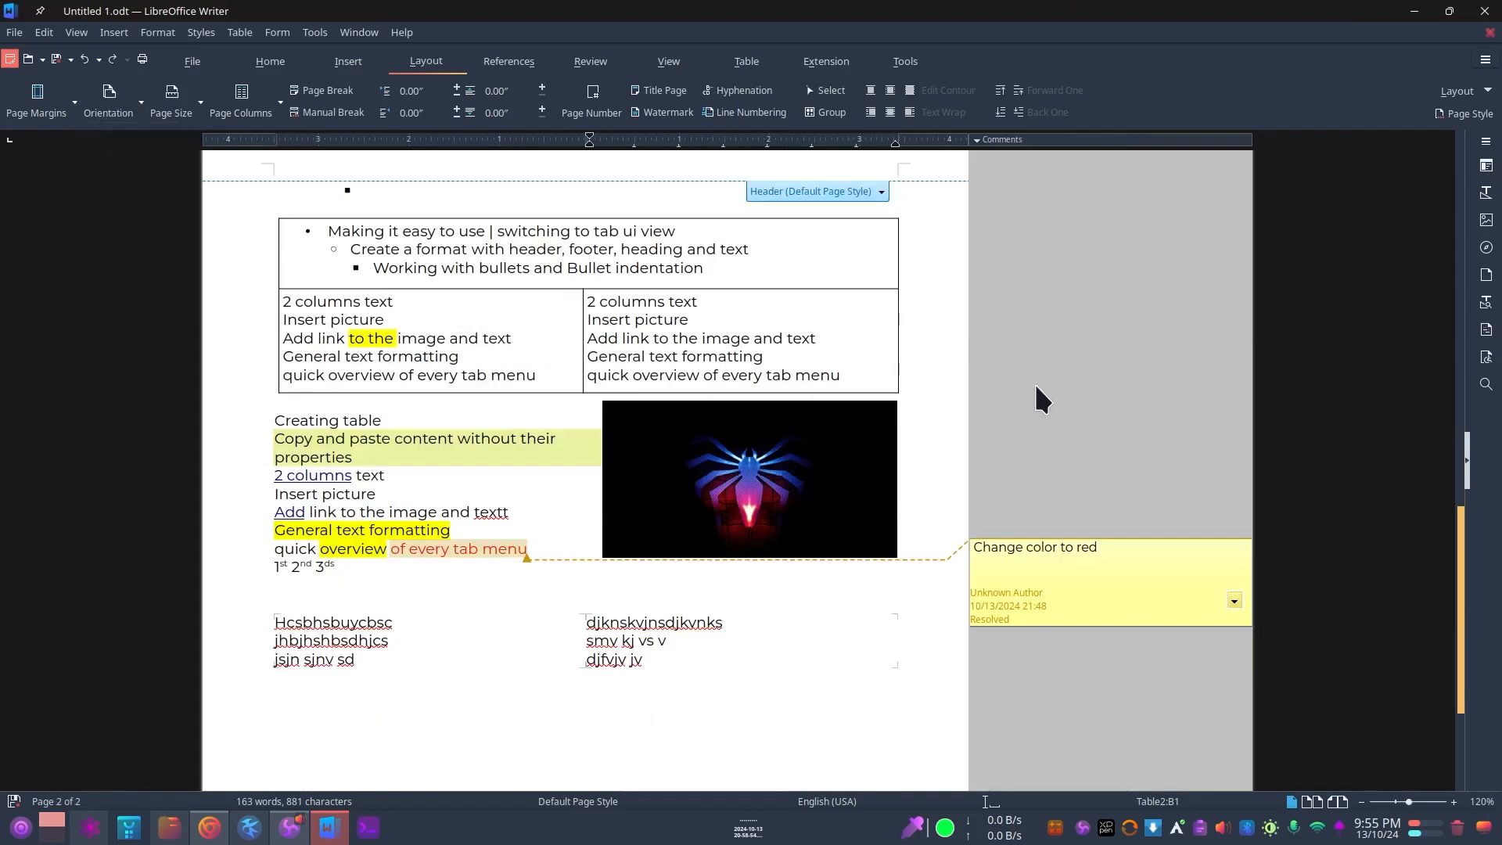
{"action": "left_click", "coordinate": [196, 101]}
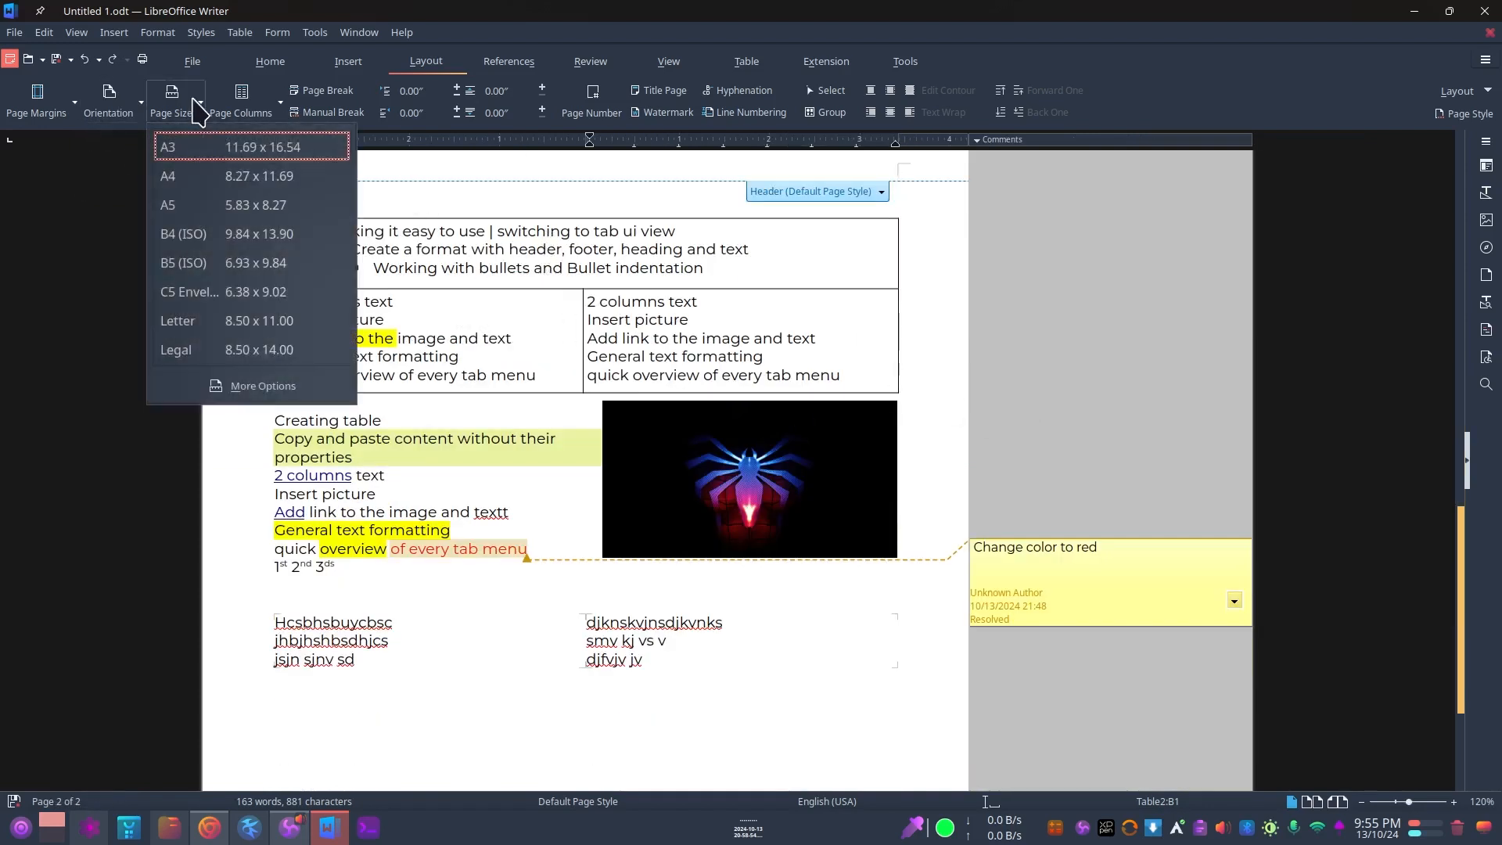
{"action": "left_click", "coordinate": [196, 109]}
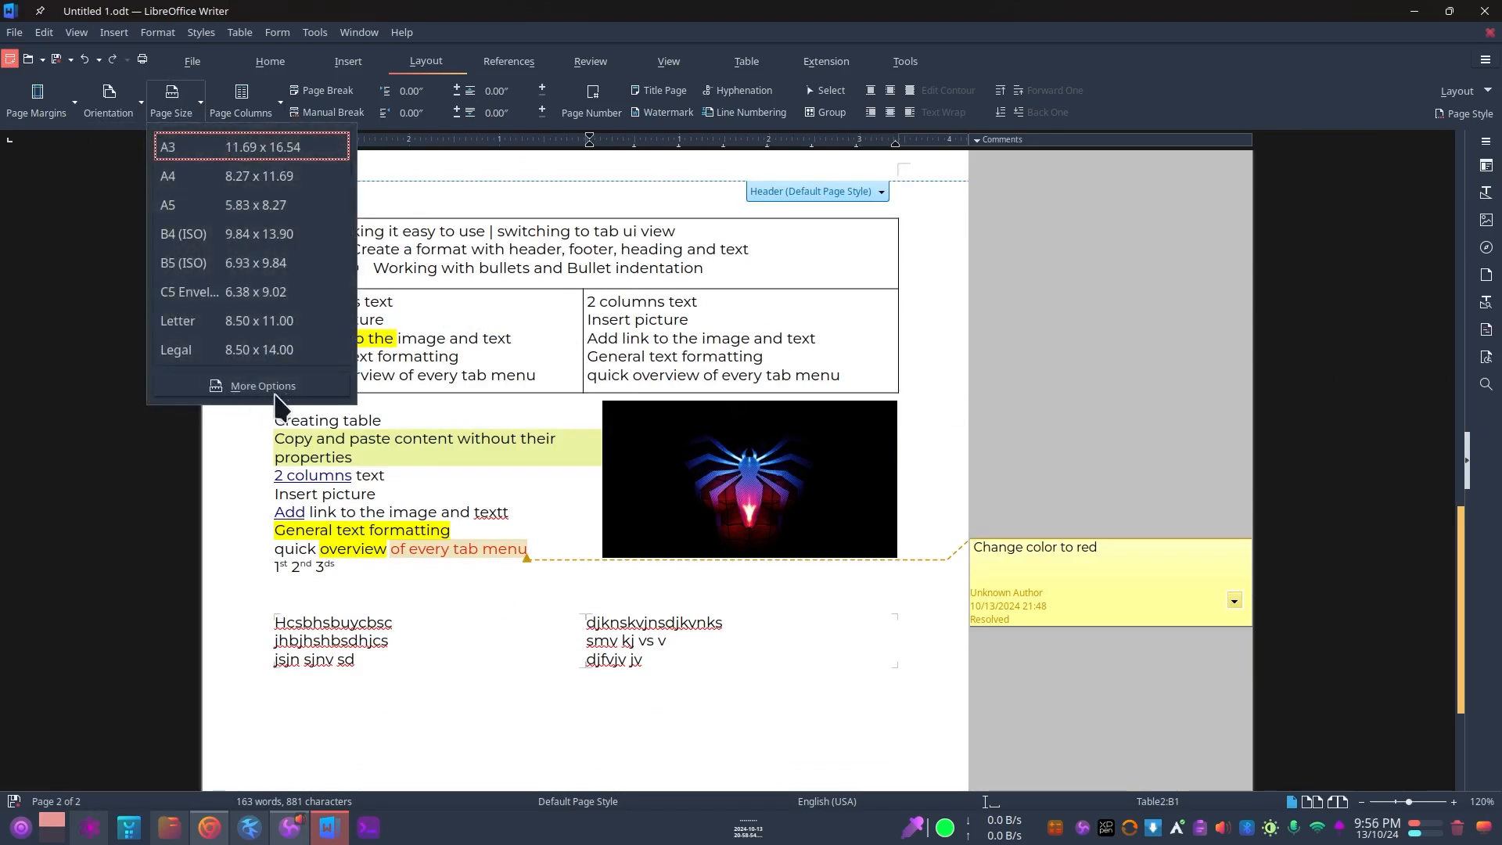
{"action": "left_click", "coordinate": [196, 102]}
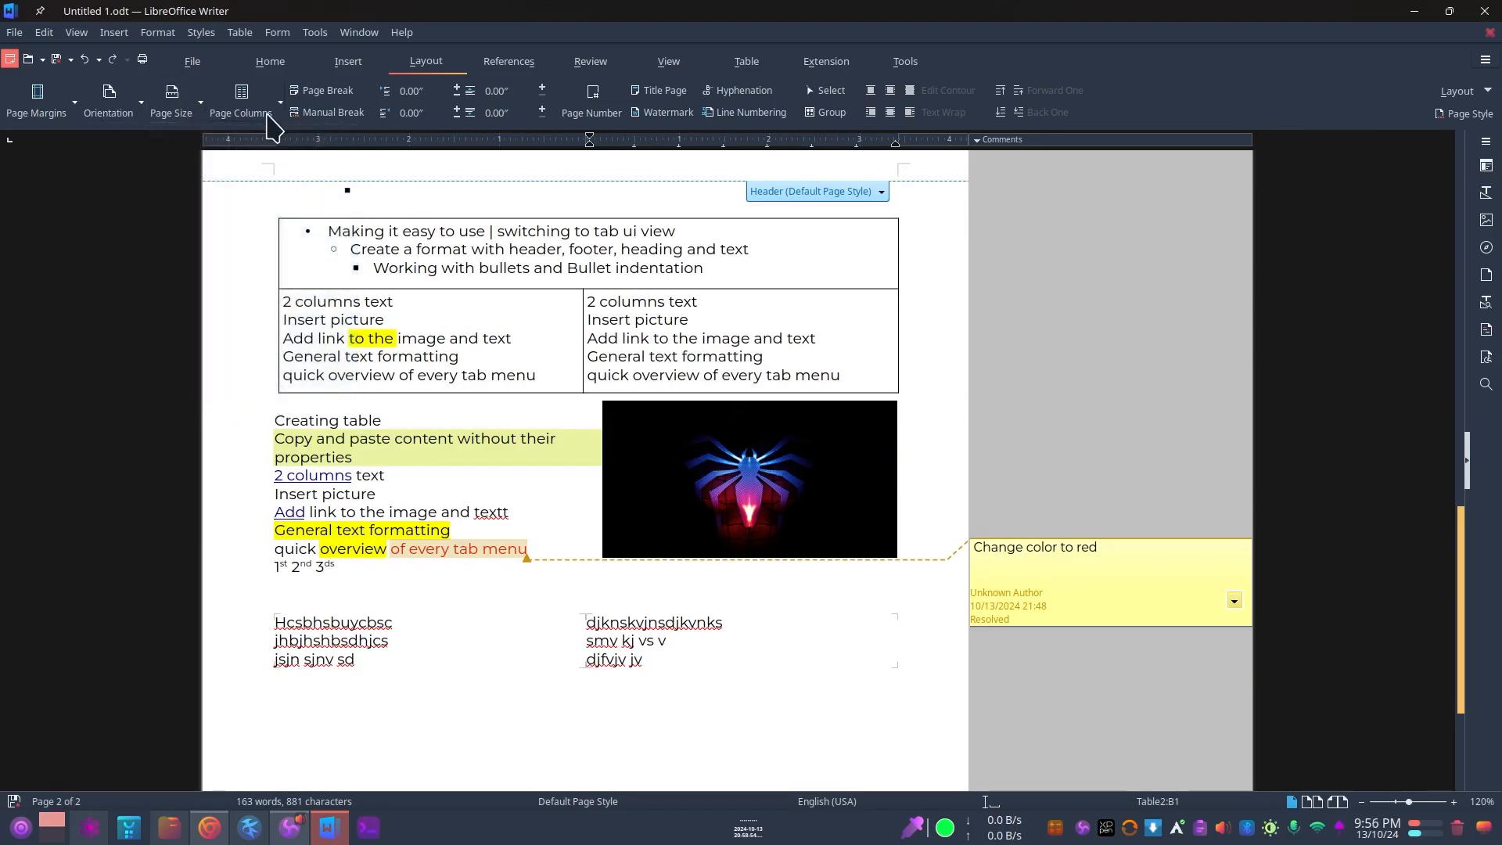
{"action": "left_click", "coordinate": [258, 103]}
{"action": "left_click", "coordinate": [274, 110]}
Look through both pages from header to footer, and place the cursor in the body below page 1's bulleted list.
{"action": "scroll", "coordinate": [340, 356], "scroll_direction": "up", "scroll_amount": 10}
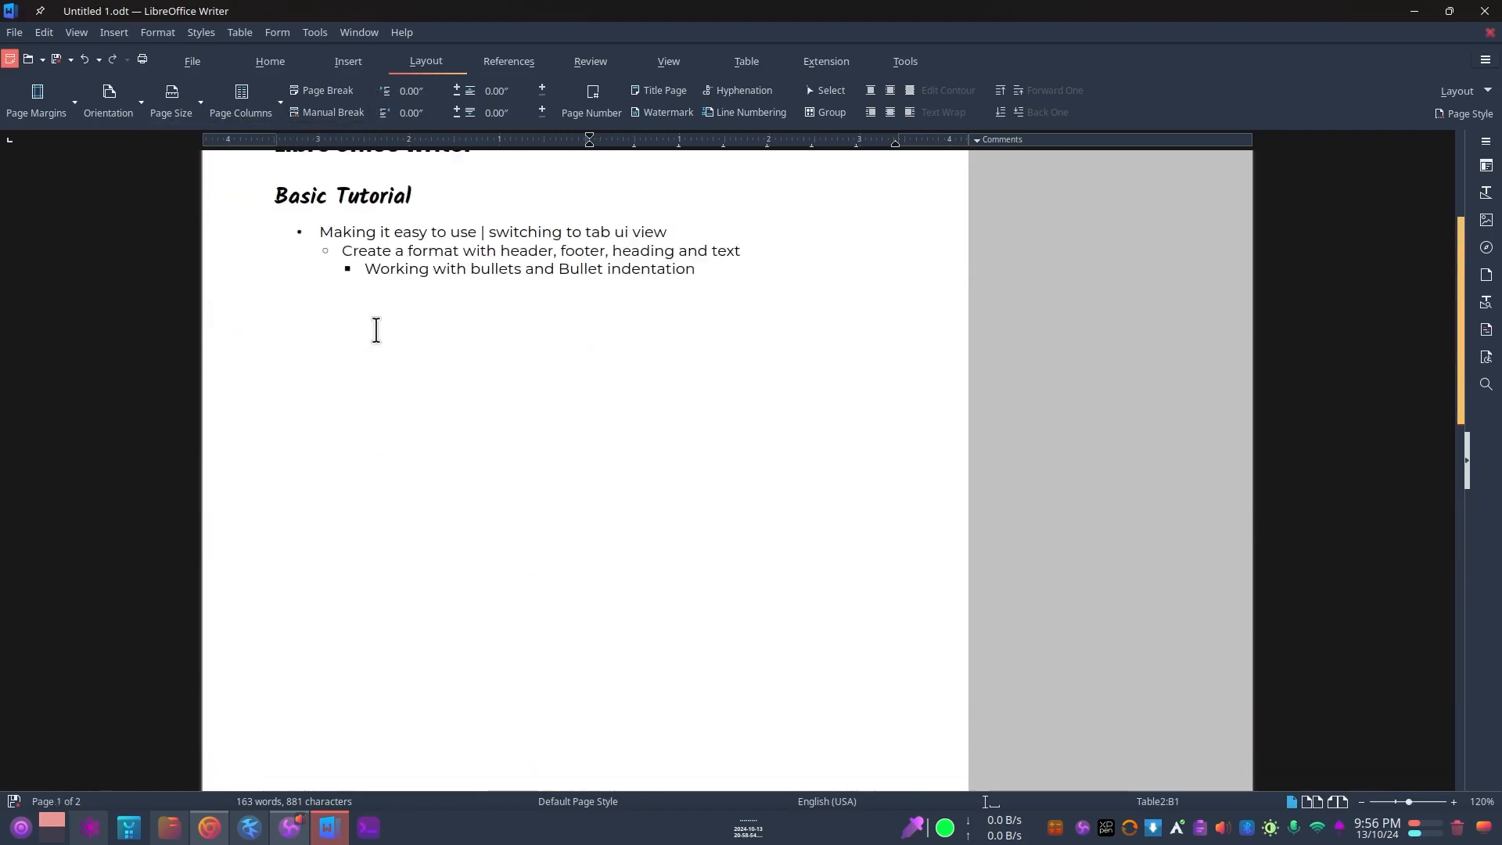
{"action": "scroll", "coordinate": [402, 270], "scroll_direction": "down", "scroll_amount": 10}
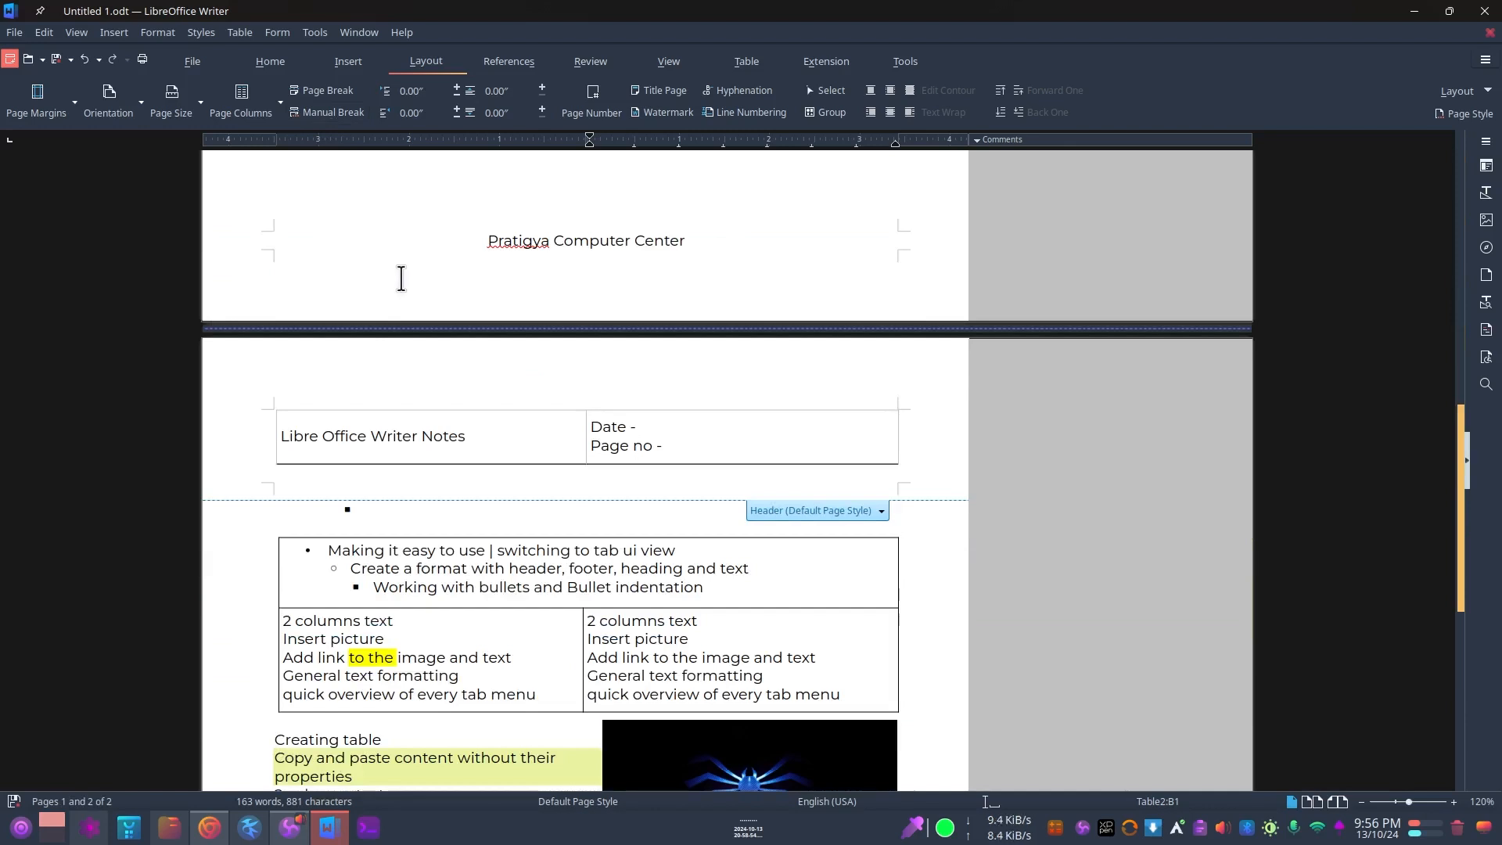
{"action": "scroll", "coordinate": [427, 285], "scroll_direction": "up", "scroll_amount": 20}
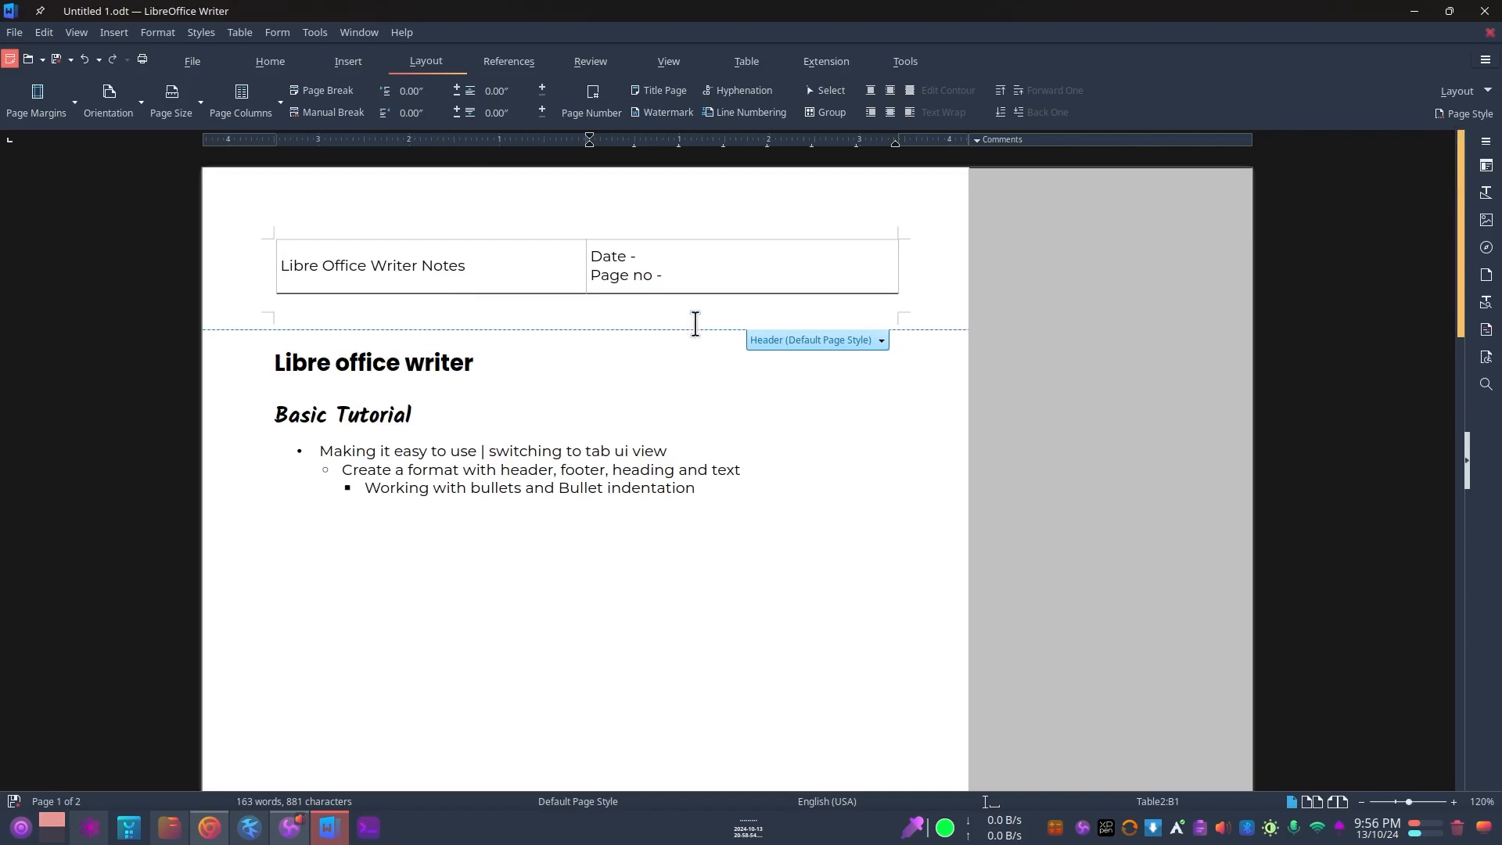
{"action": "scroll", "coordinate": [695, 322], "scroll_direction": "down", "scroll_amount": 12}
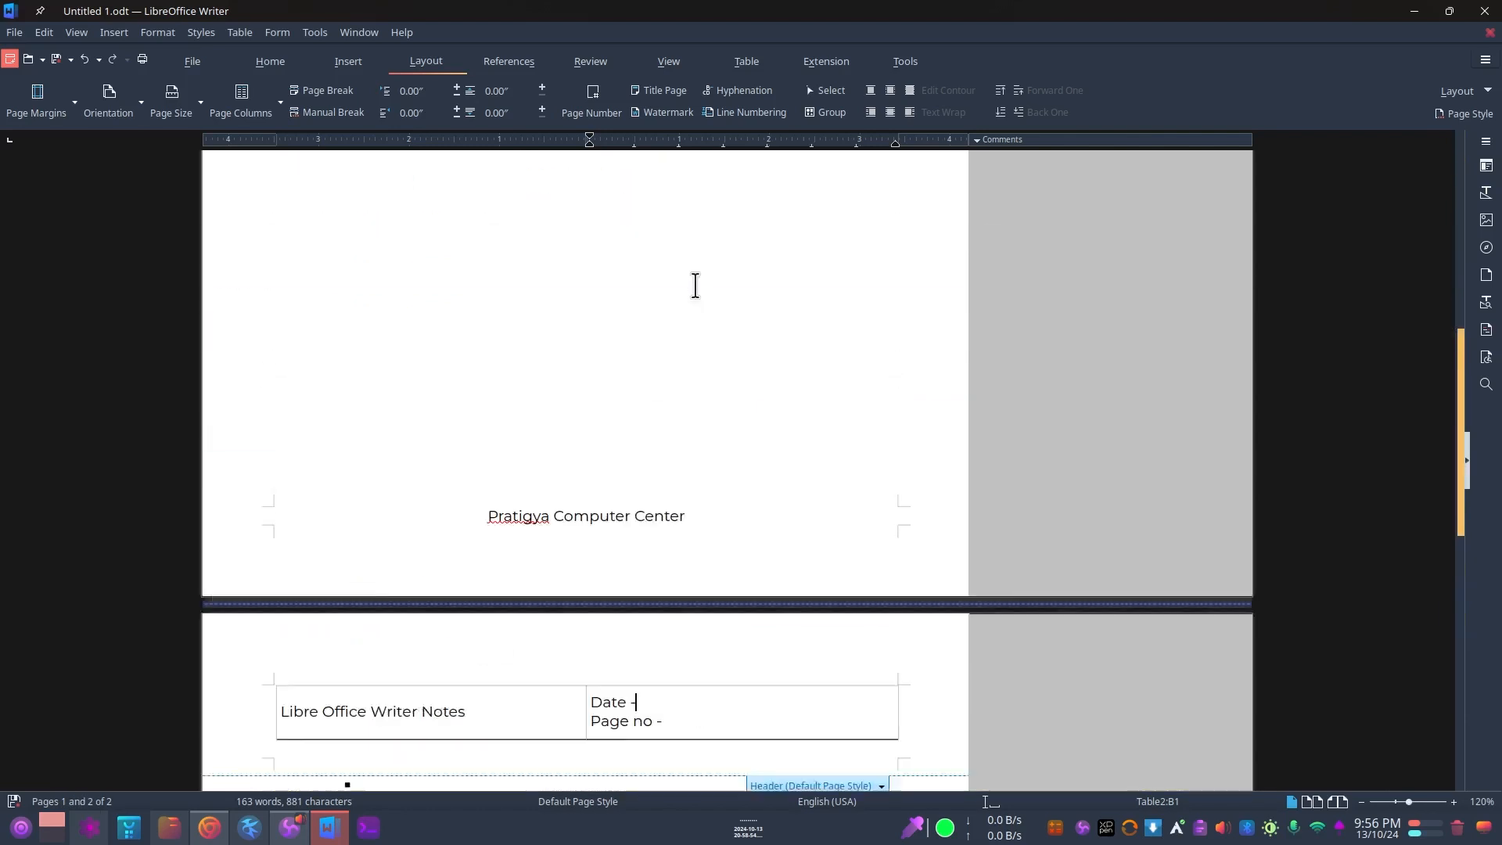
{"action": "scroll", "coordinate": [681, 286], "scroll_direction": "up", "scroll_amount": 12}
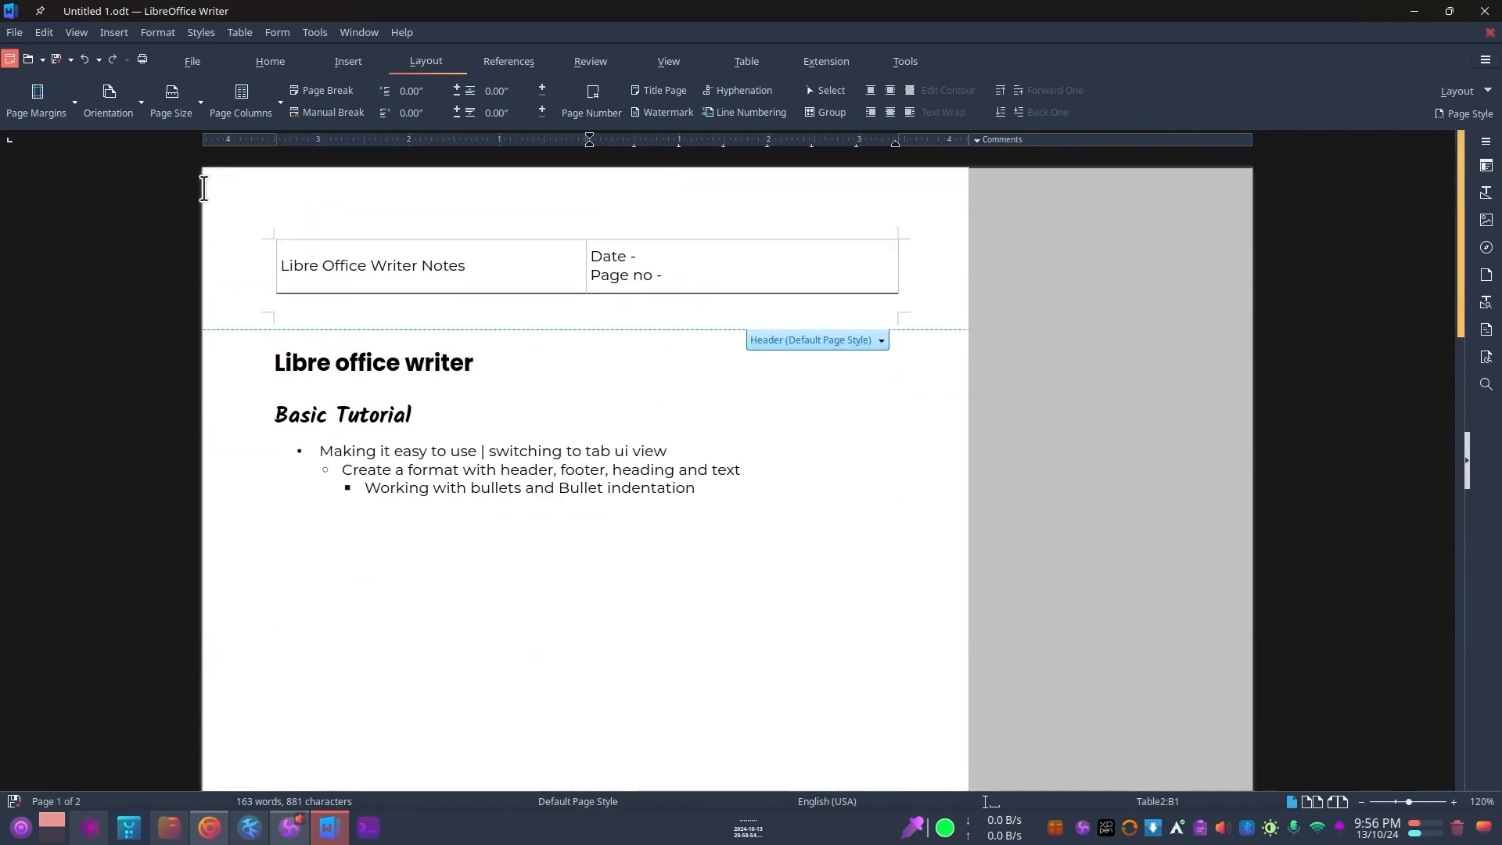
{"action": "left_click_drag", "start_coordinate": [212, 176], "coordinate": [878, 557]}
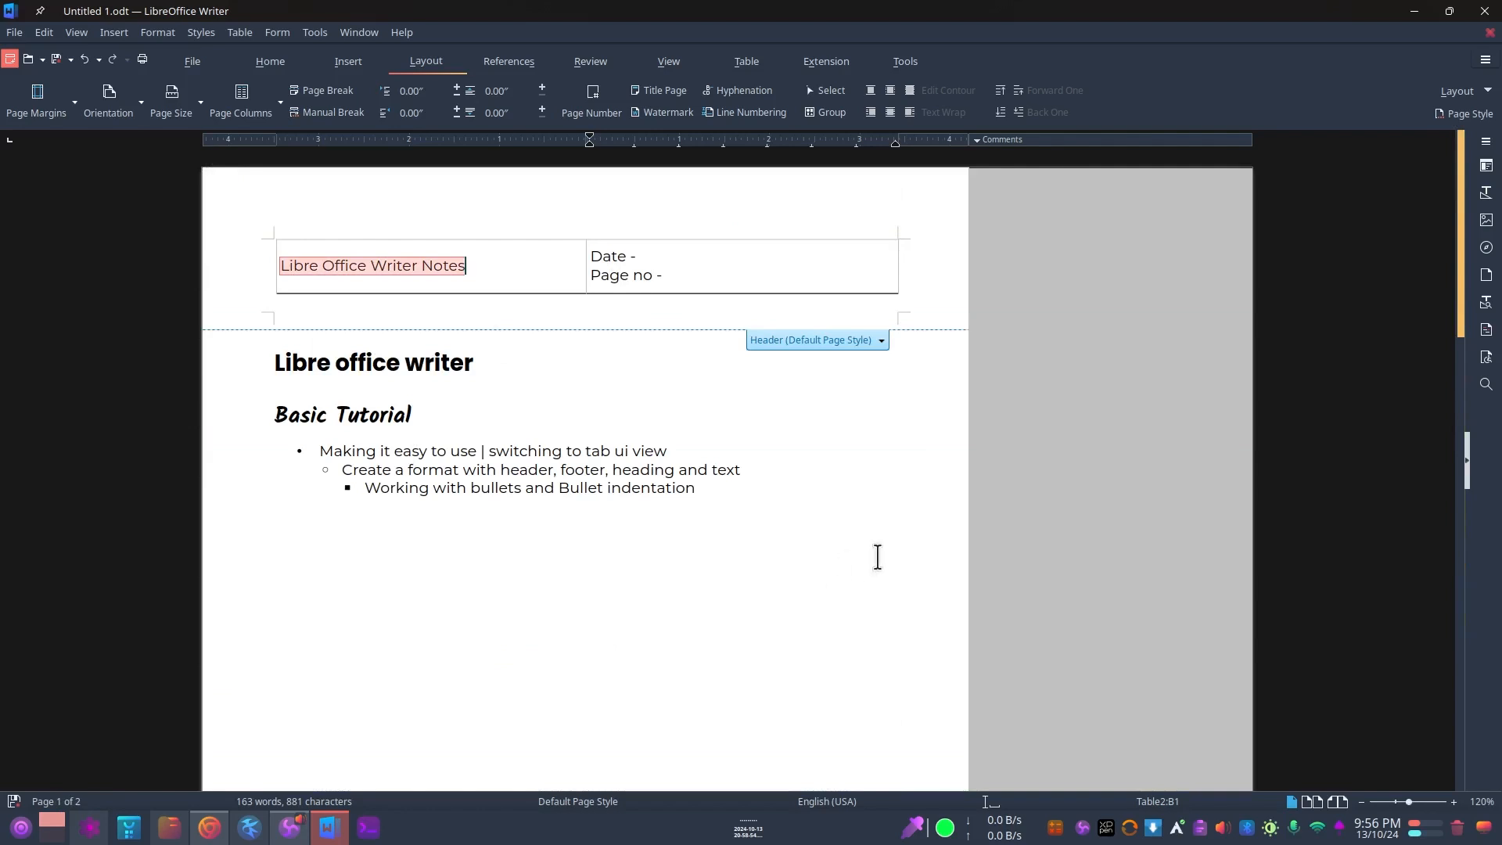
{"action": "left_click", "coordinate": [878, 557]}
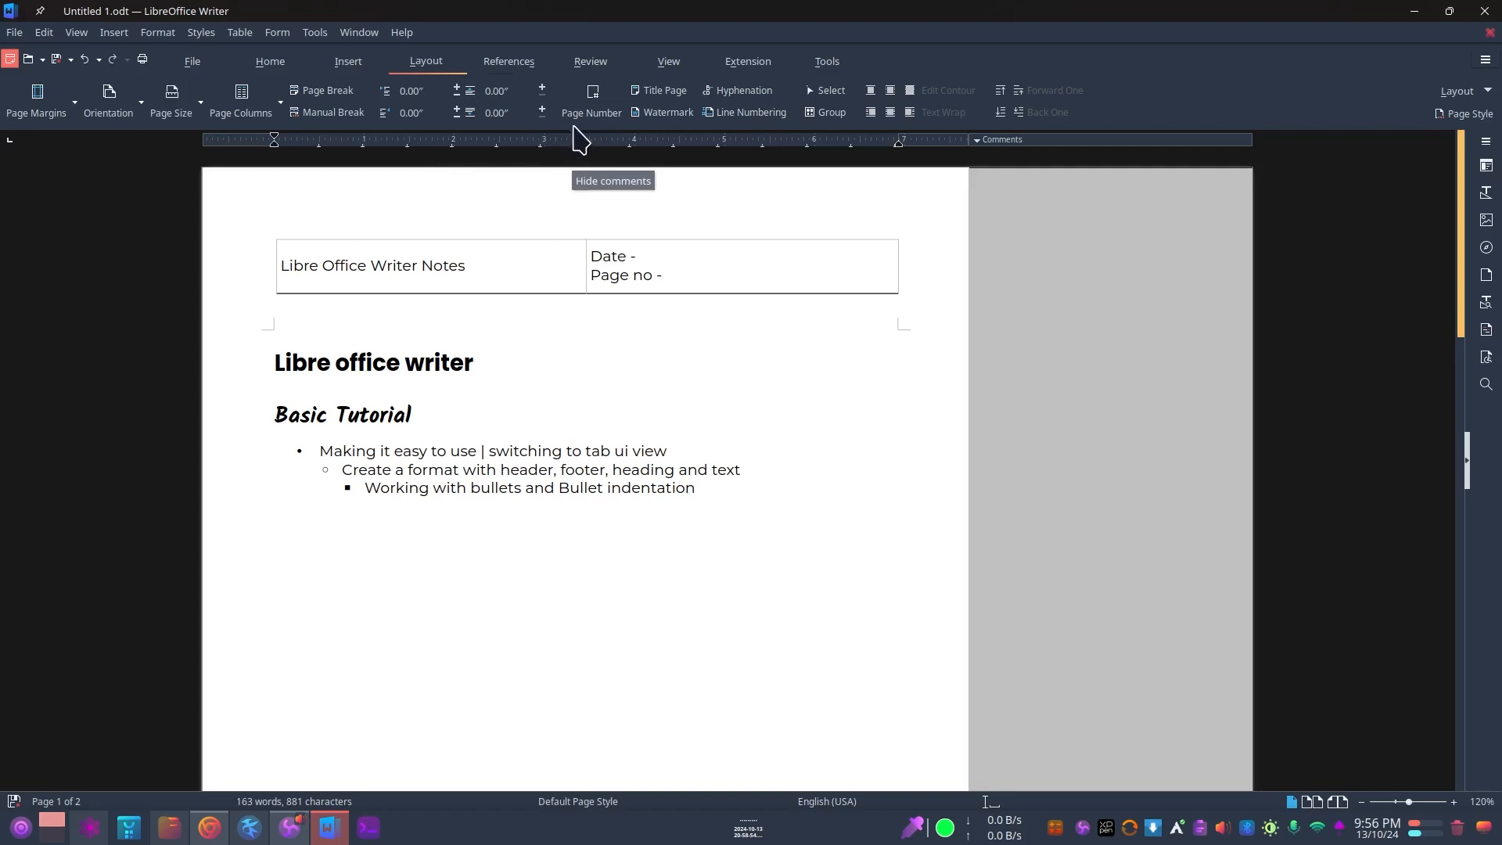
Insert a watermark with the text "fdgdgdhdg" at a 45° angle and 50% transparency, and check it on both pages.
{"action": "left_click", "coordinate": [674, 117]}
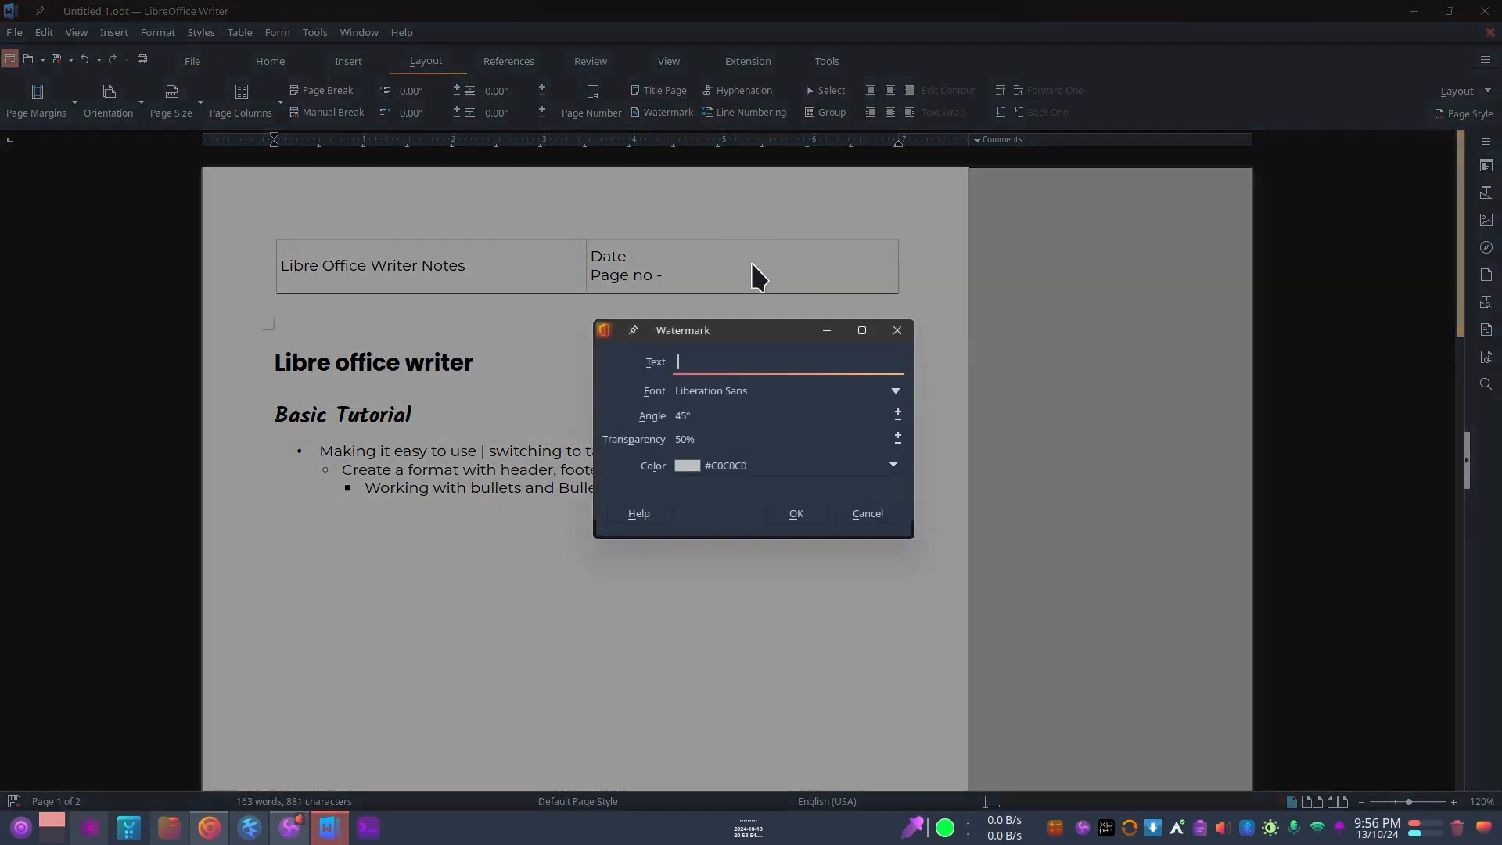
{"action": "type", "text": "fdgdgdhdg"}
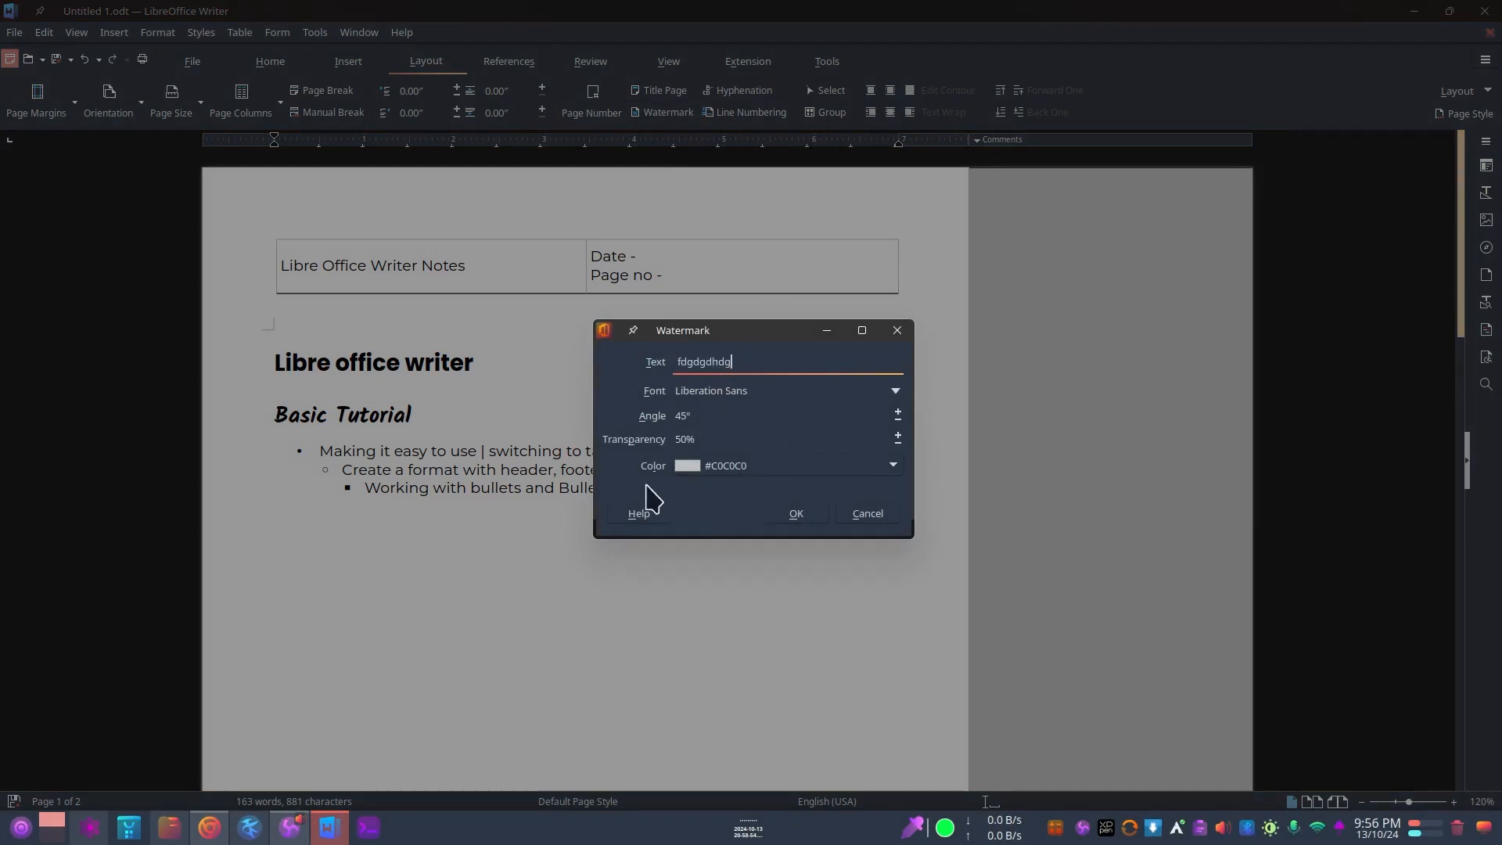
{"action": "left_click", "coordinate": [794, 515]}
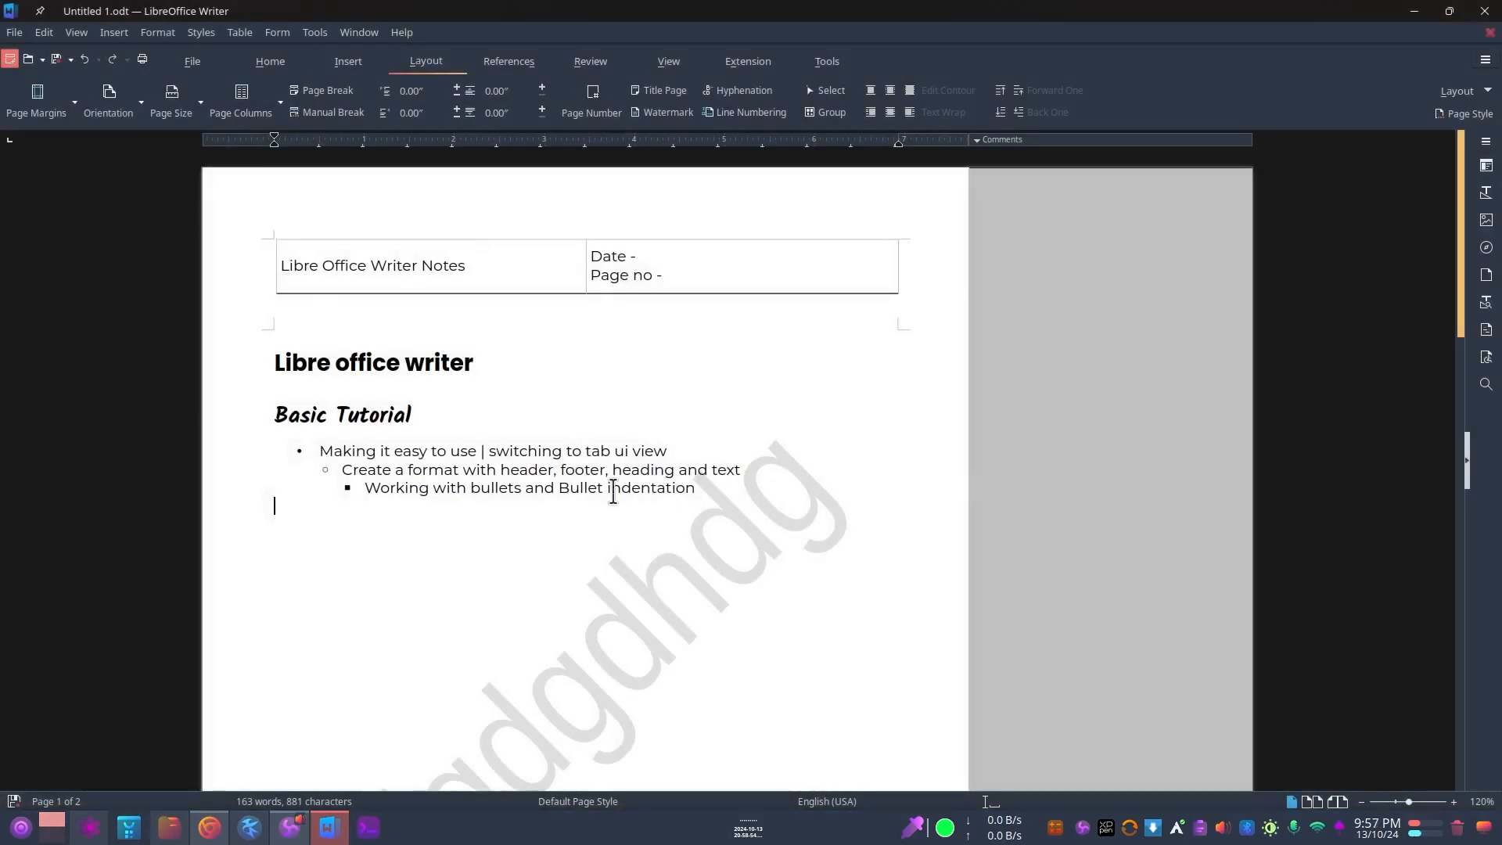
{"action": "scroll", "coordinate": [505, 505], "scroll_direction": "down", "scroll_amount": 5}
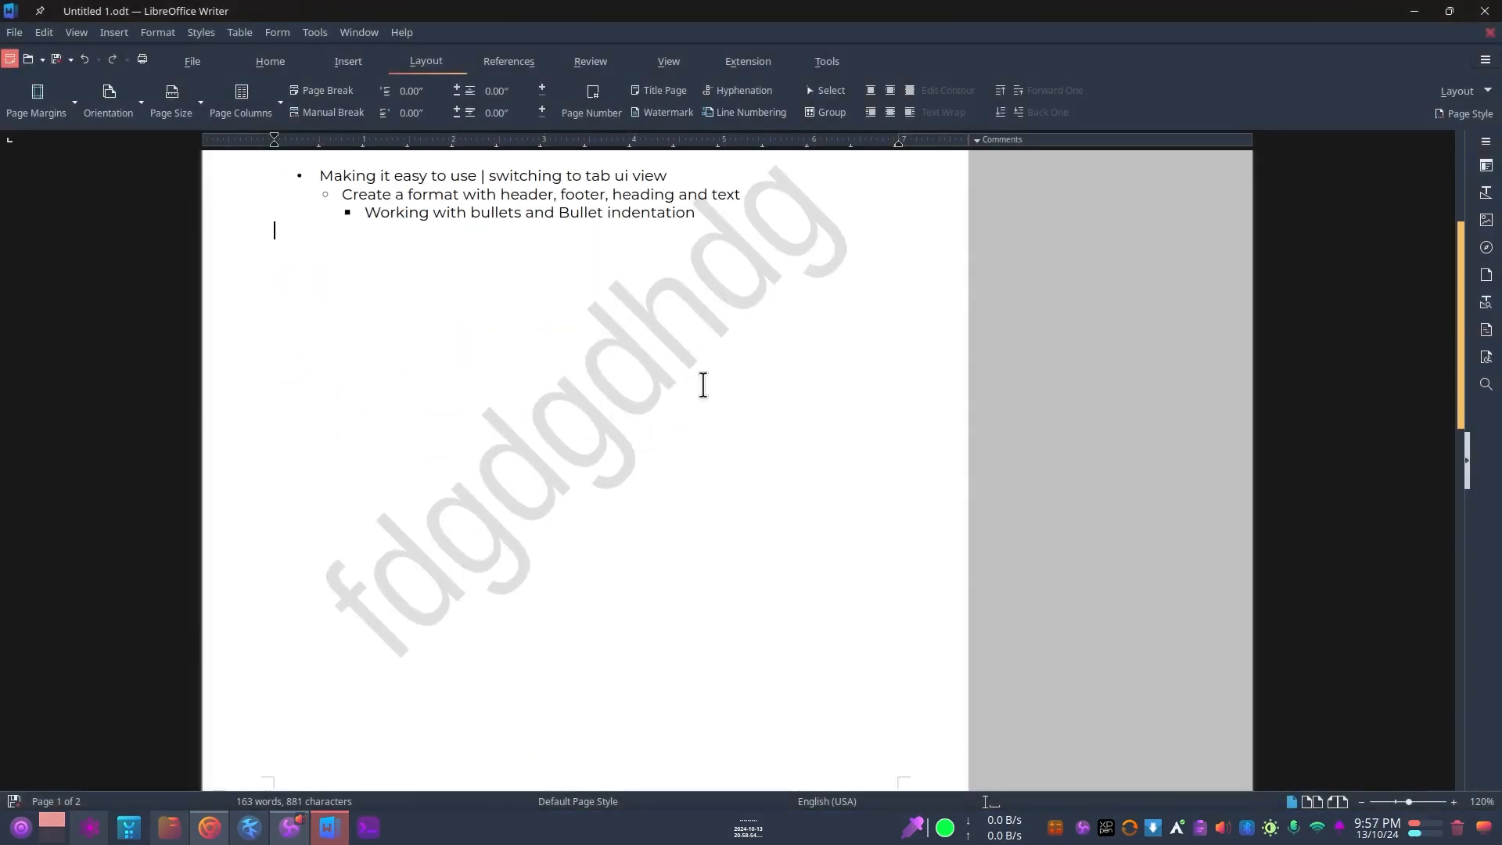
{"action": "scroll", "coordinate": [681, 417], "scroll_direction": "down", "scroll_amount": 15}
{"action": "scroll", "coordinate": [683, 416], "scroll_direction": "down", "scroll_amount": 3}
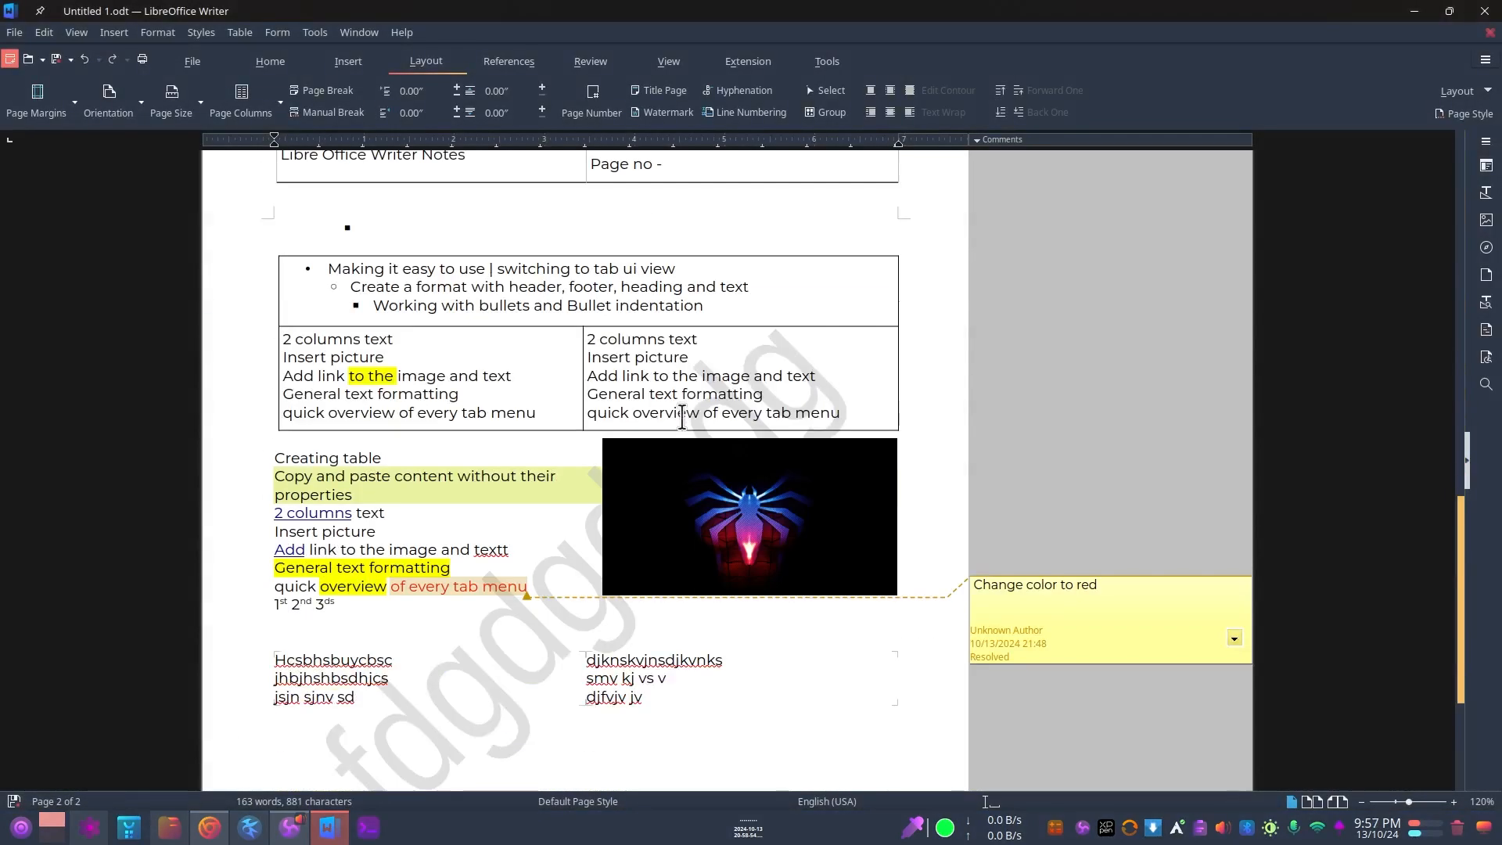
{"action": "scroll", "coordinate": [680, 417], "scroll_direction": "up", "scroll_amount": 18}
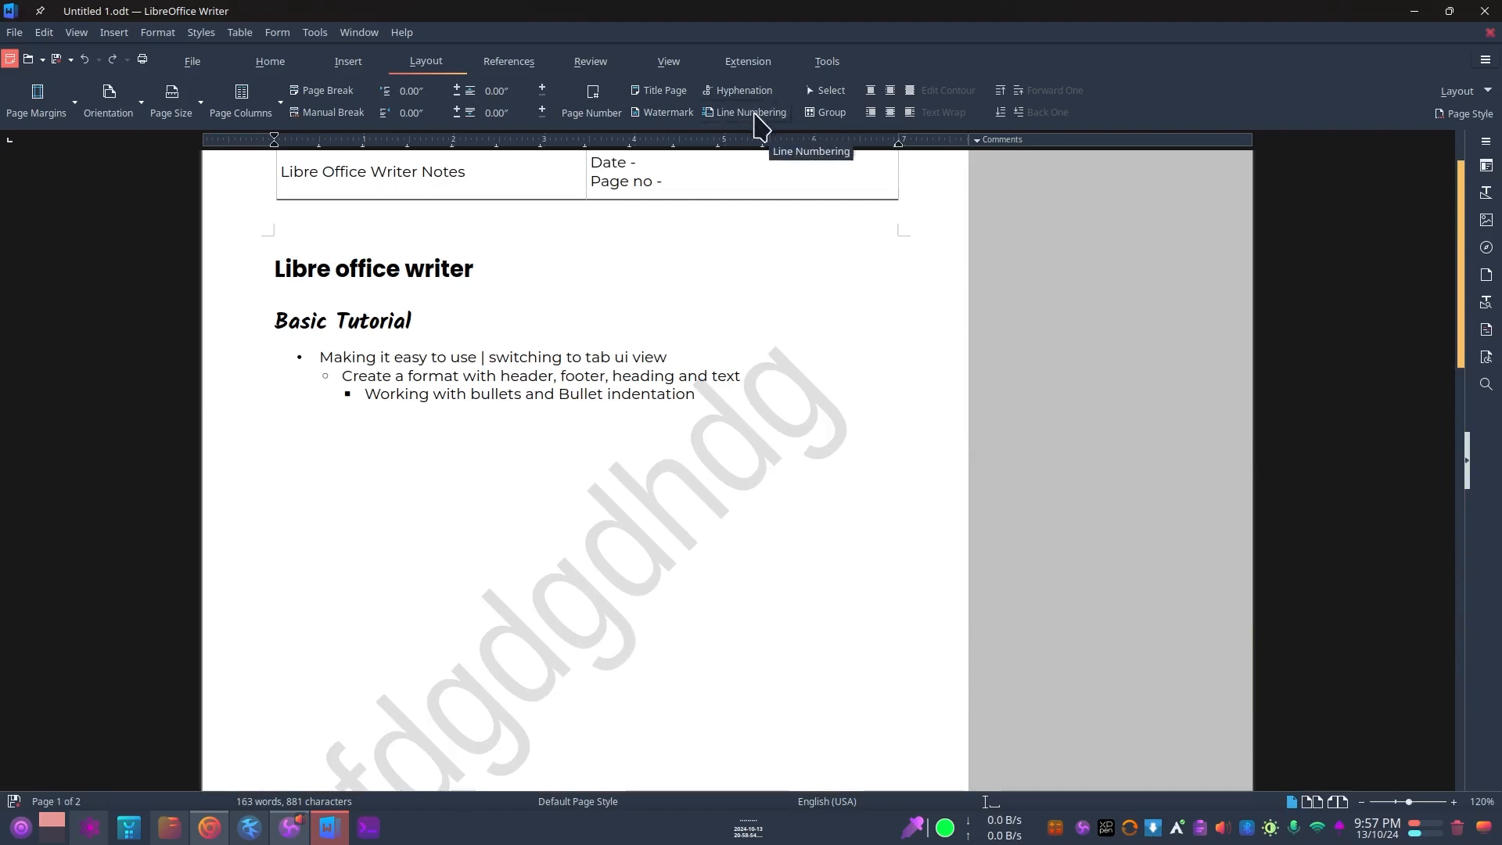
Turn on object selection mode and view the drawing tools for arranging and wrapping objects.
{"action": "left_click", "coordinate": [837, 90]}
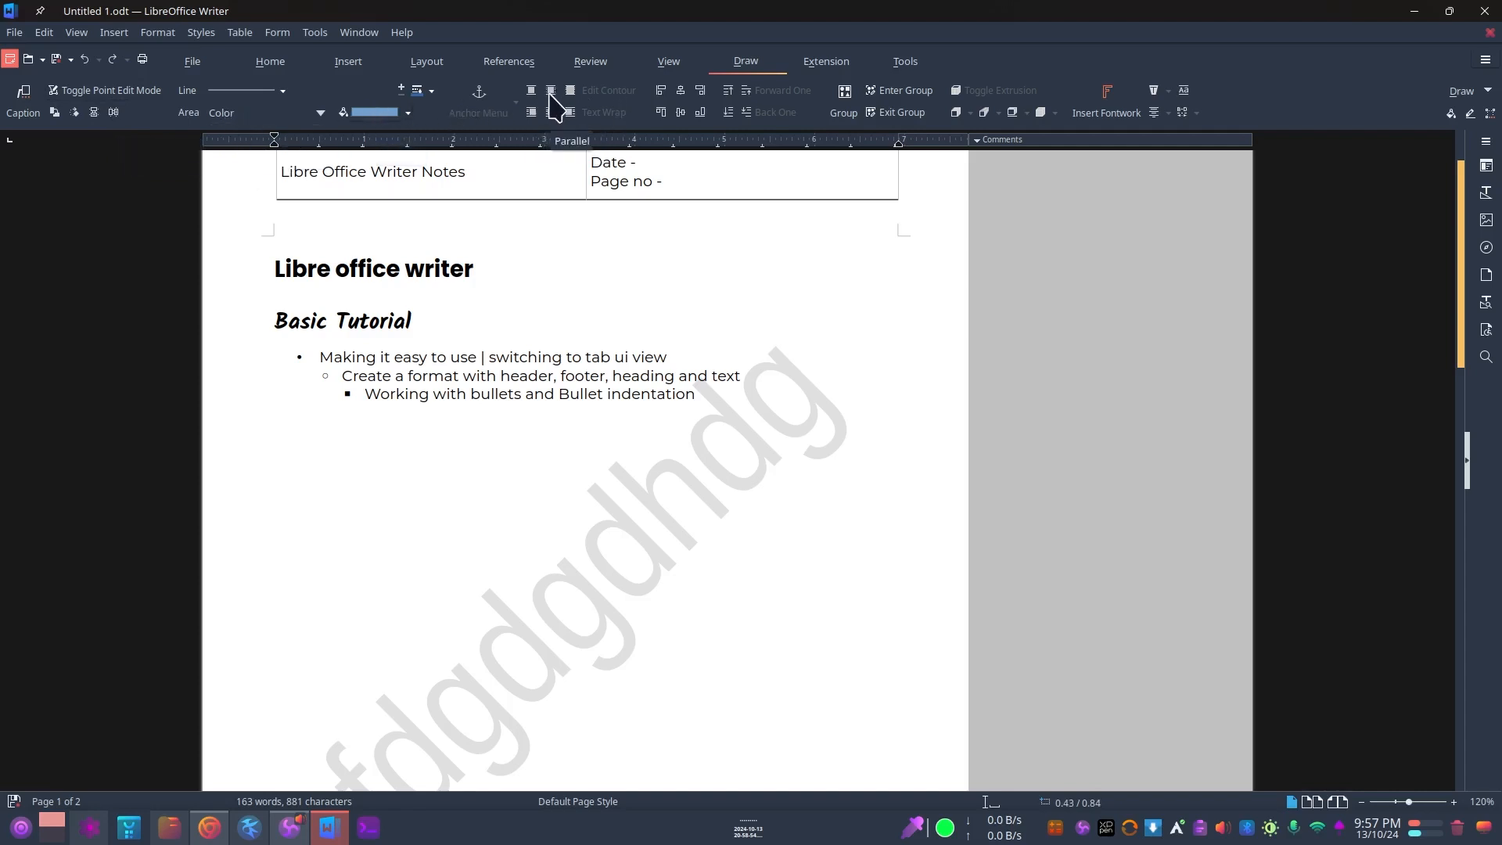
{"action": "scroll", "coordinate": [450, 298], "scroll_direction": "up", "scroll_amount": 3}
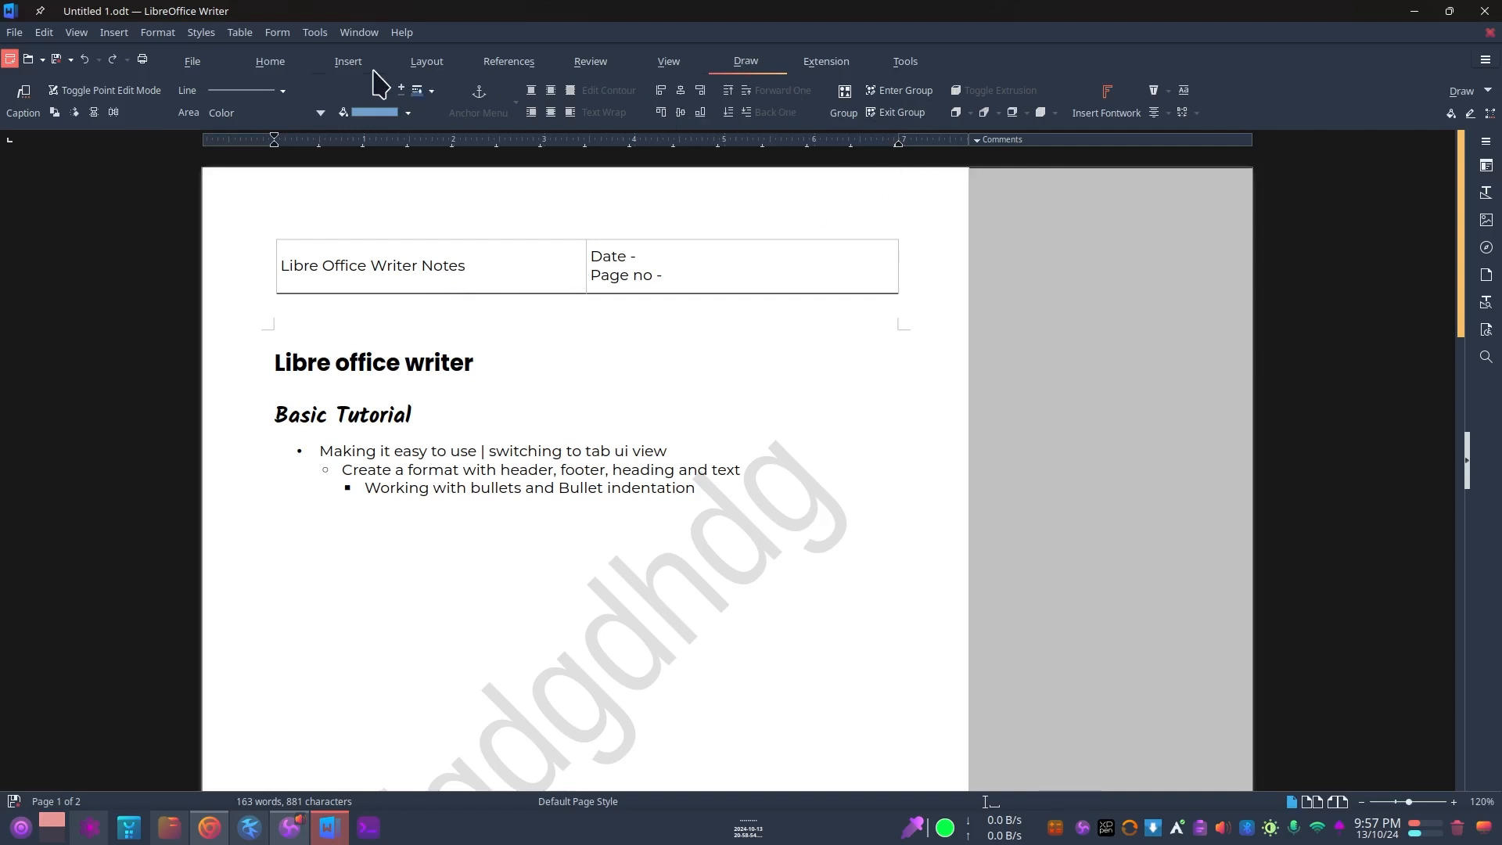
View the layout tools for arranging objects, the references tools and the review tools in turn.
{"action": "left_click", "coordinate": [427, 68]}
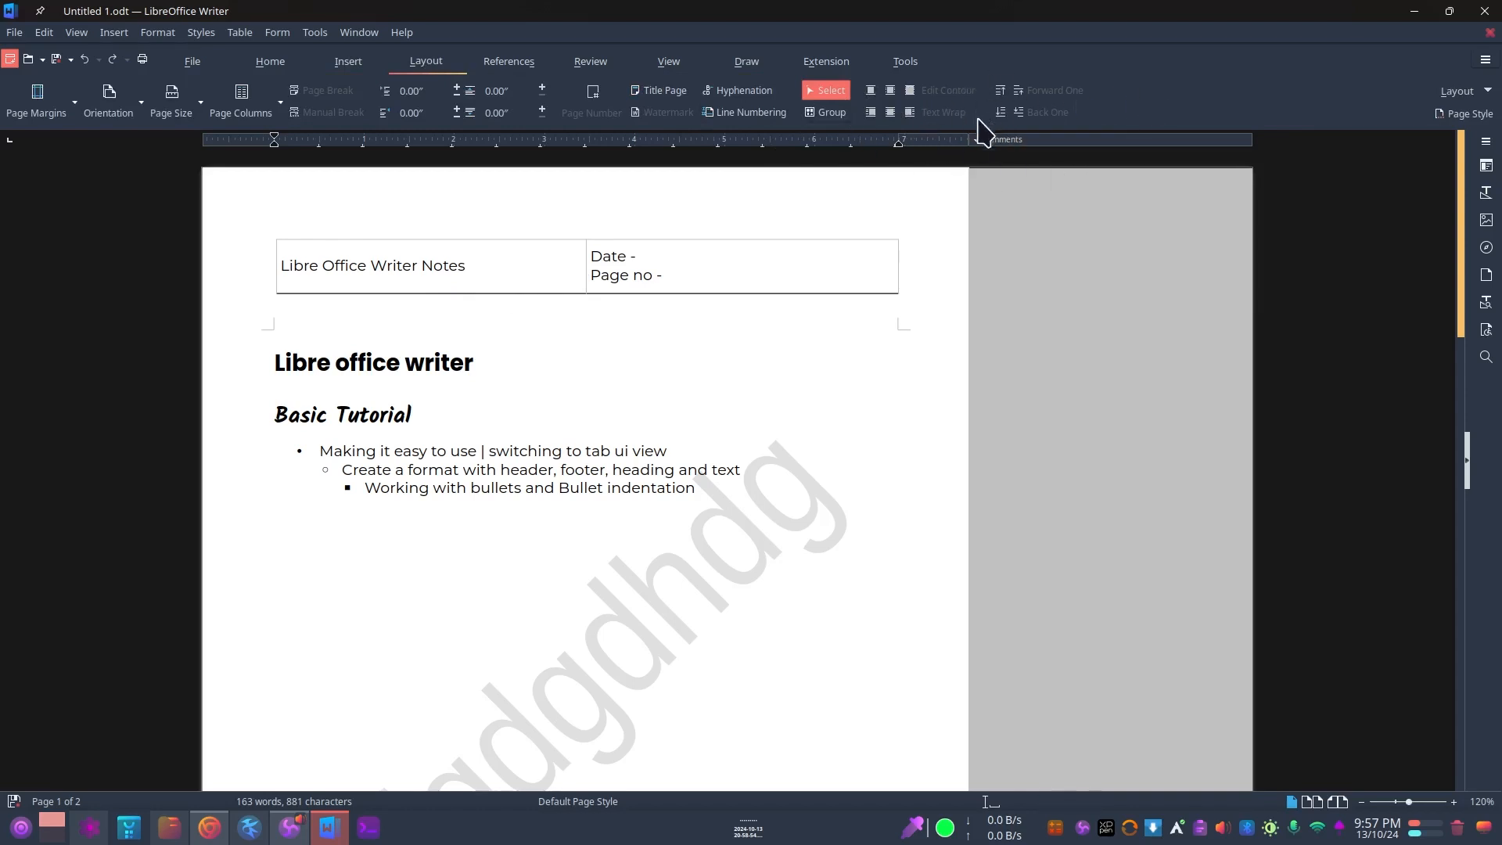
{"action": "left_click", "coordinate": [510, 65]}
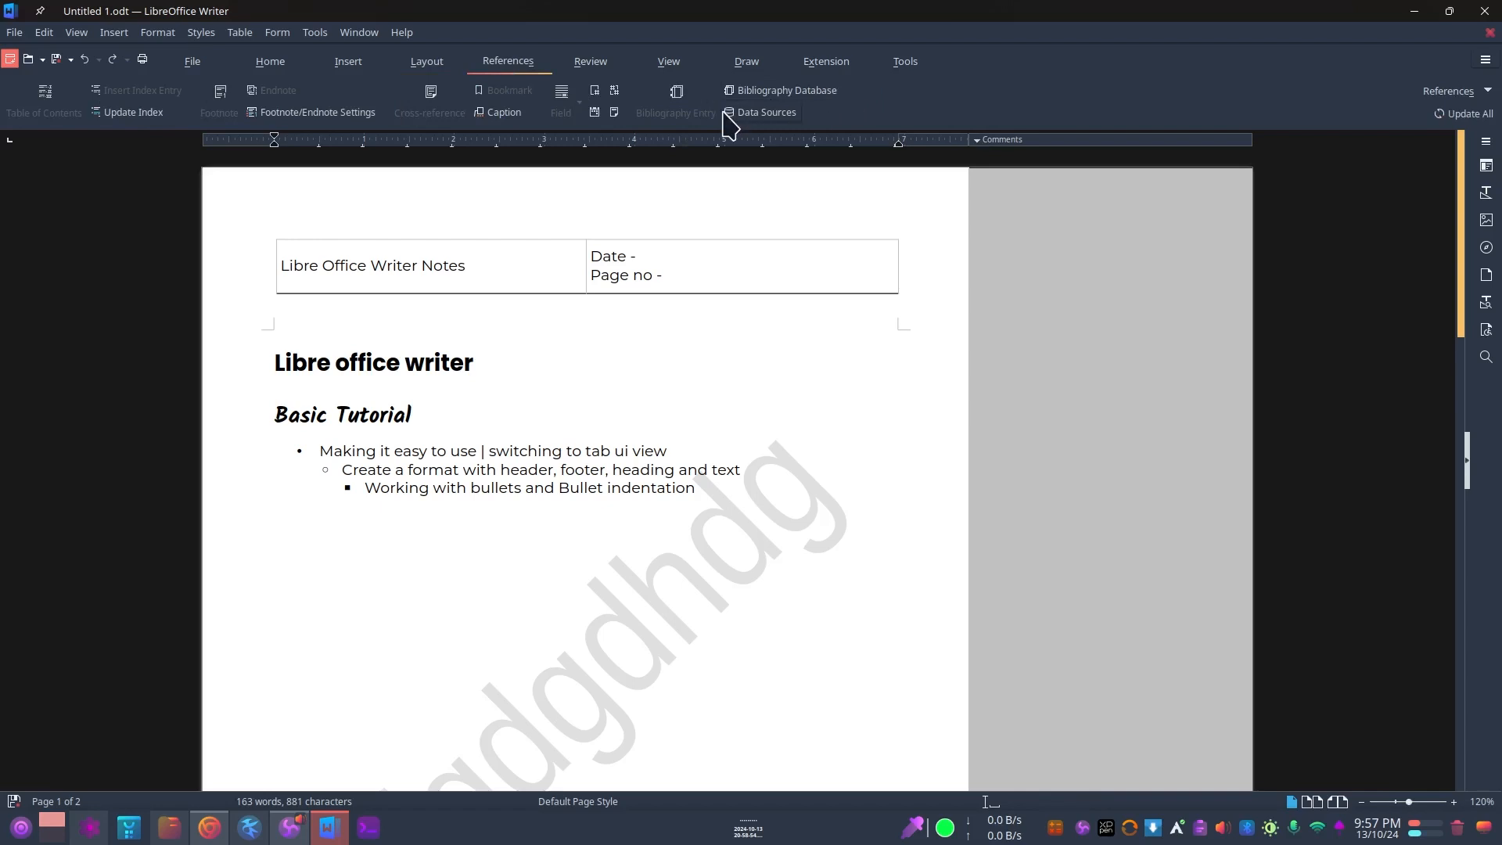
{"action": "left_click", "coordinate": [591, 63]}
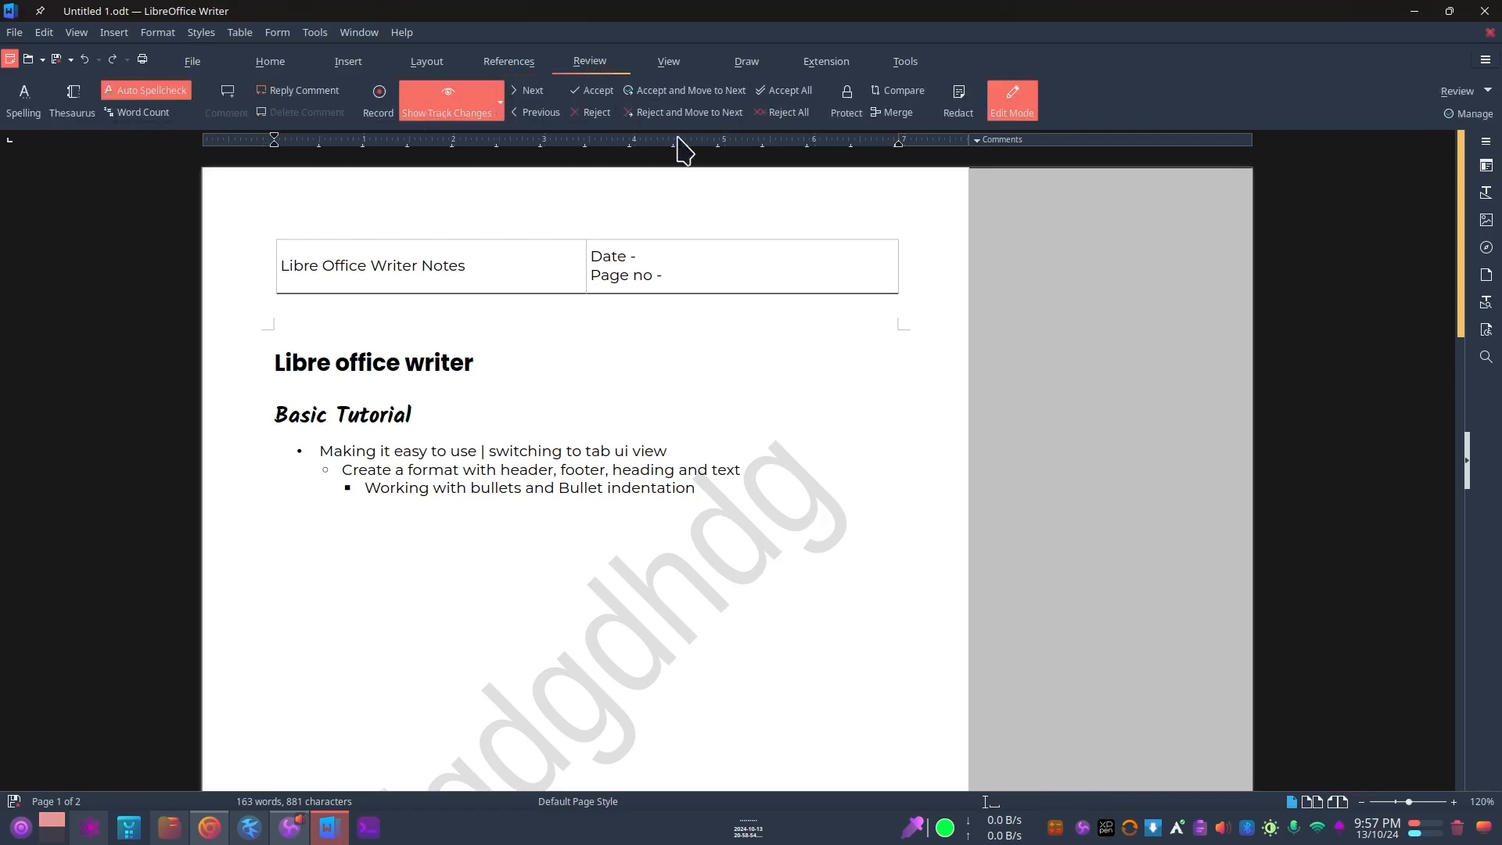
View the view, drawing, extension and general tools in turn, including the additional extension commands.
{"action": "left_click", "coordinate": [668, 61]}
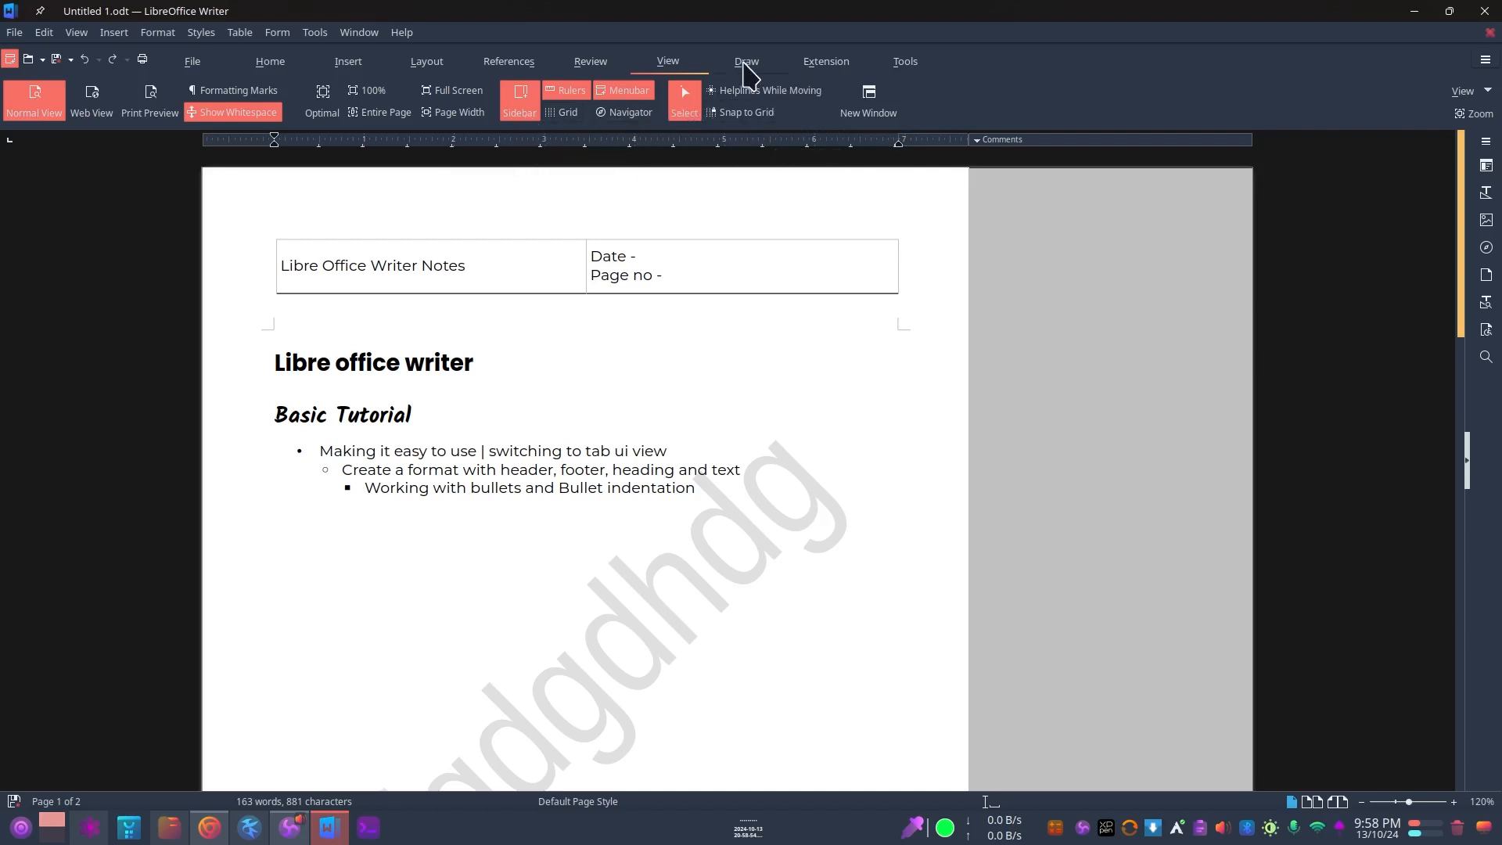
{"action": "left_click", "coordinate": [746, 62]}
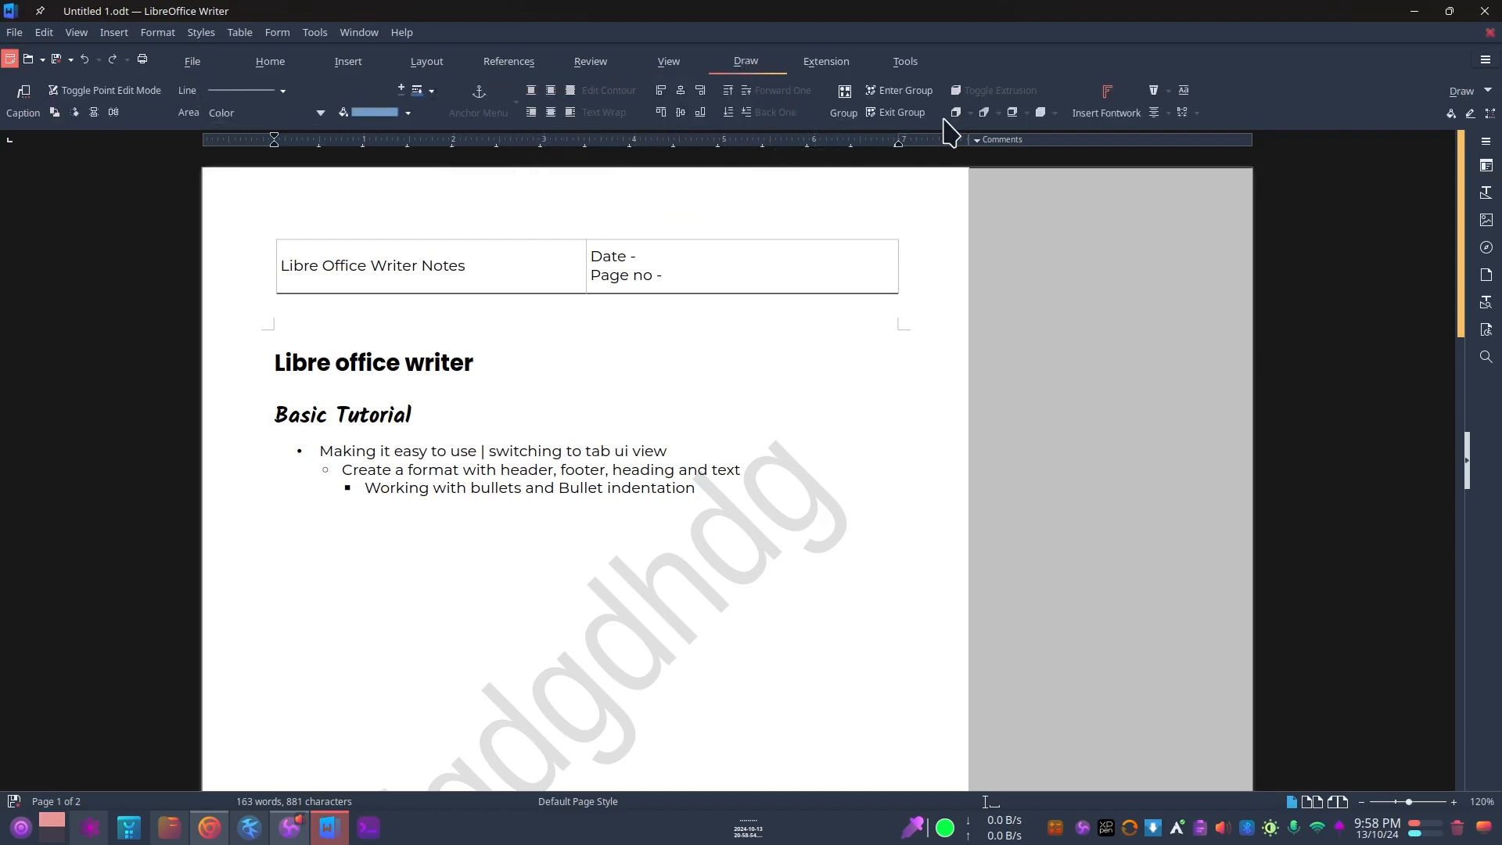
{"action": "left_click", "coordinate": [831, 63]}
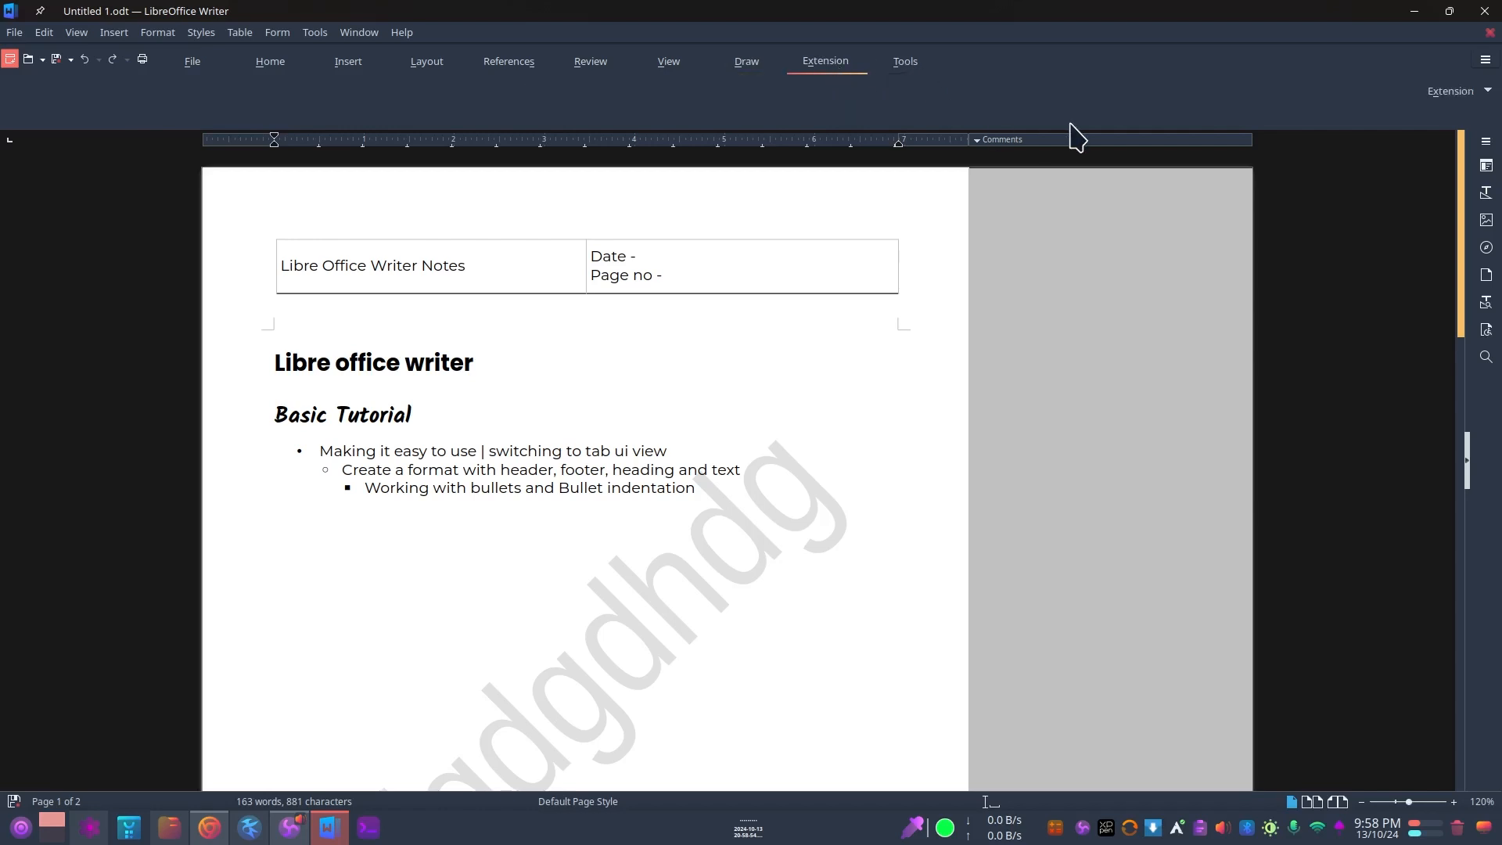
{"action": "left_click", "coordinate": [1488, 92]}
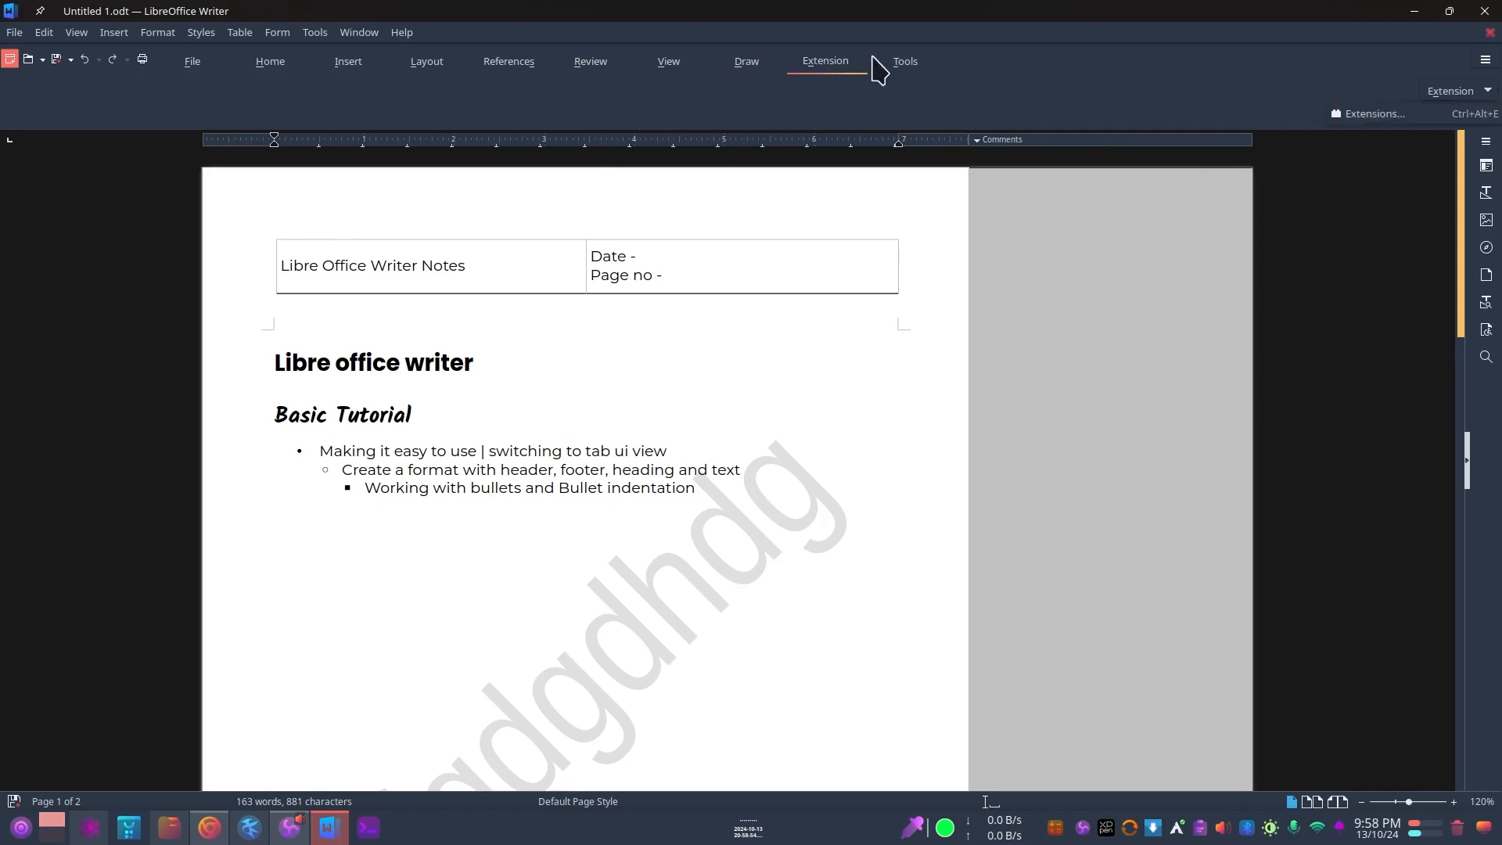
{"action": "left_click", "coordinate": [896, 62]}
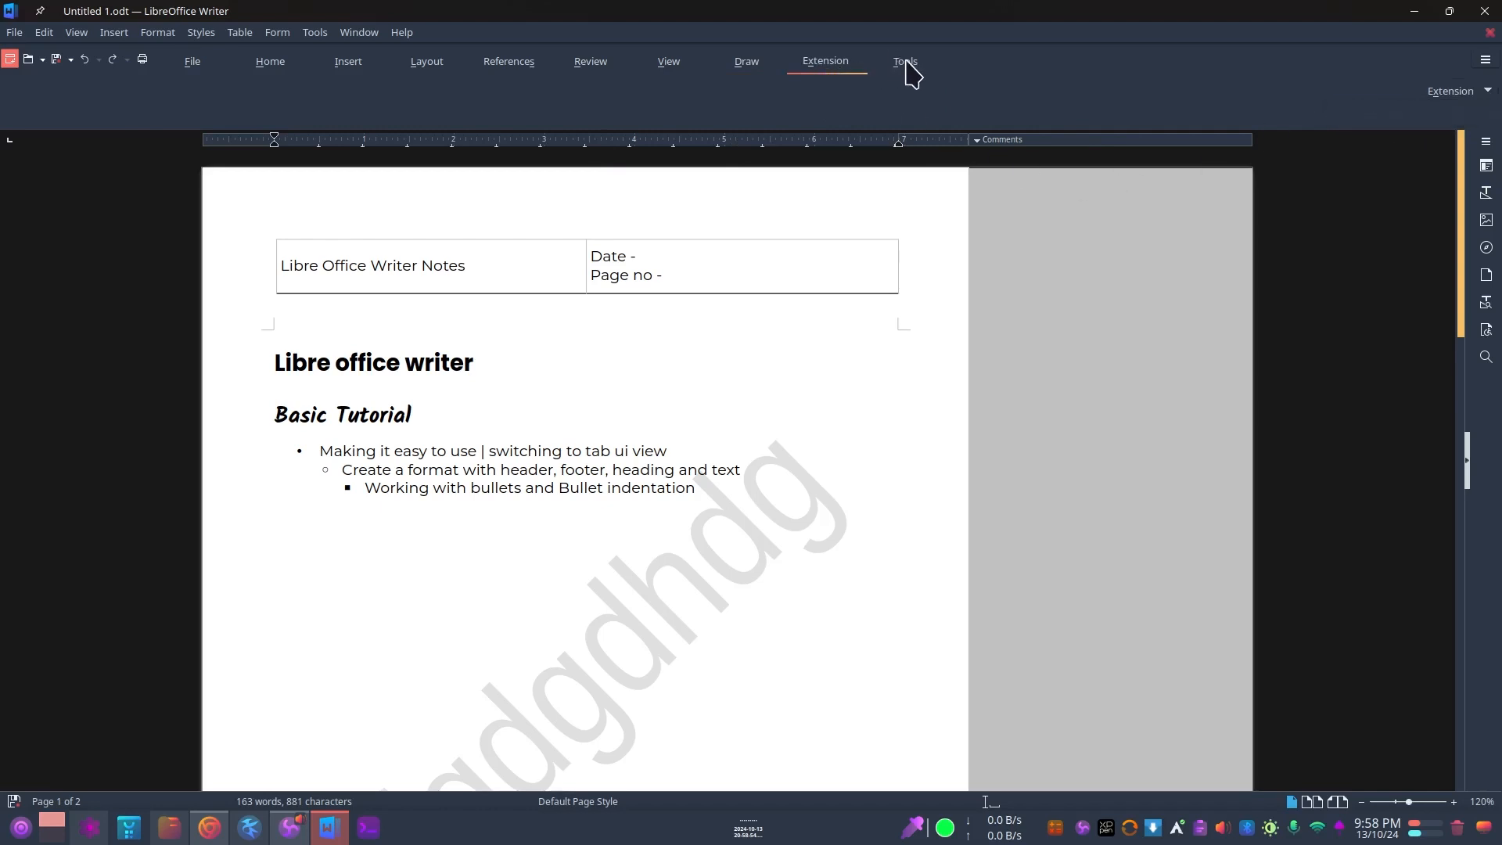
{"action": "left_click", "coordinate": [905, 69]}
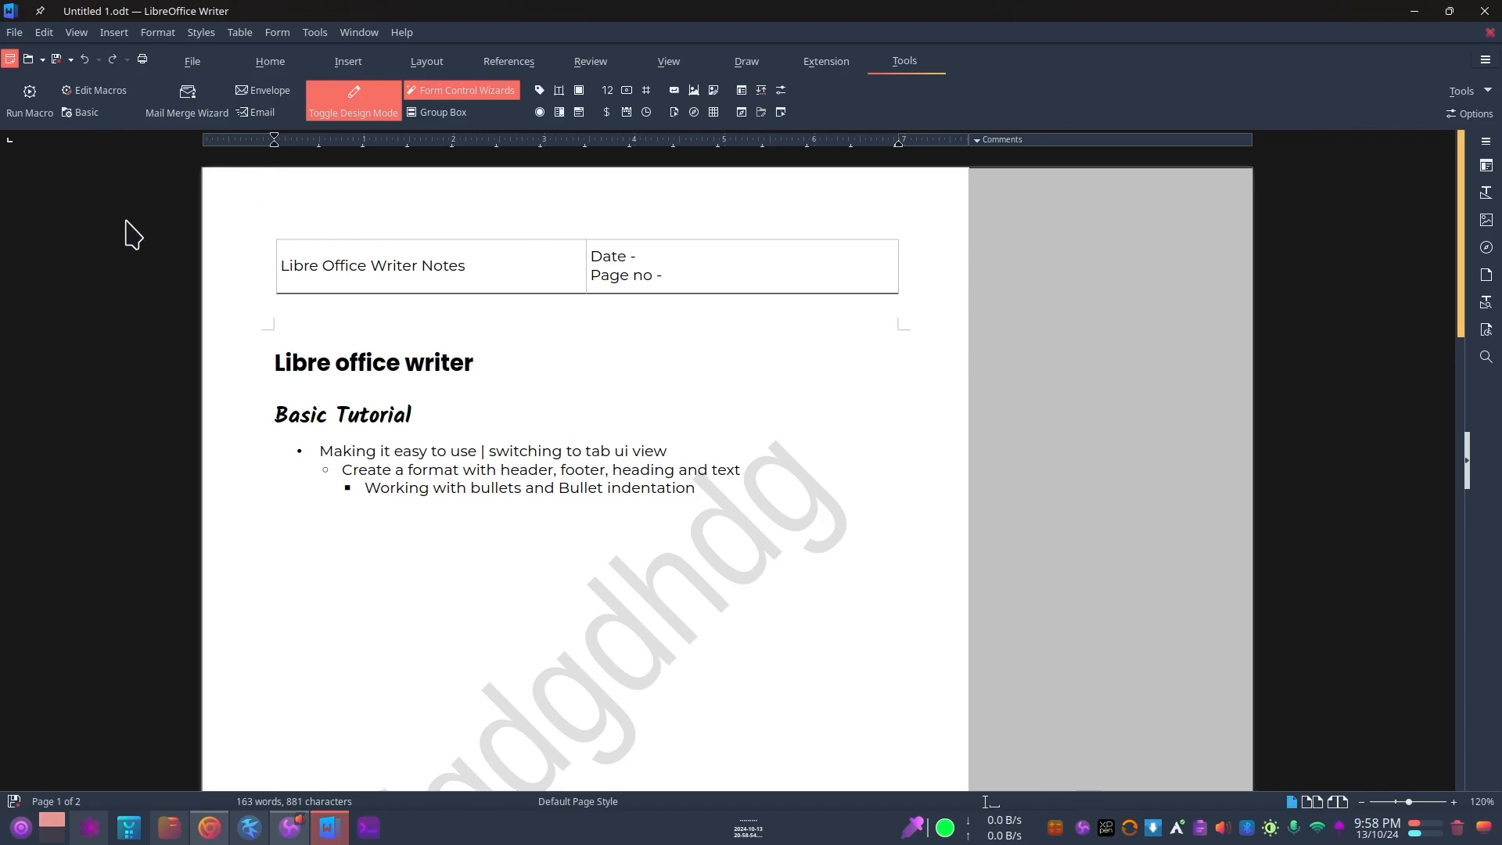
Review the finished notes document across both pages, from the page 1 heading to the page 2 footer.
{"action": "scroll", "coordinate": [419, 351], "scroll_direction": "down", "scroll_amount": 3}
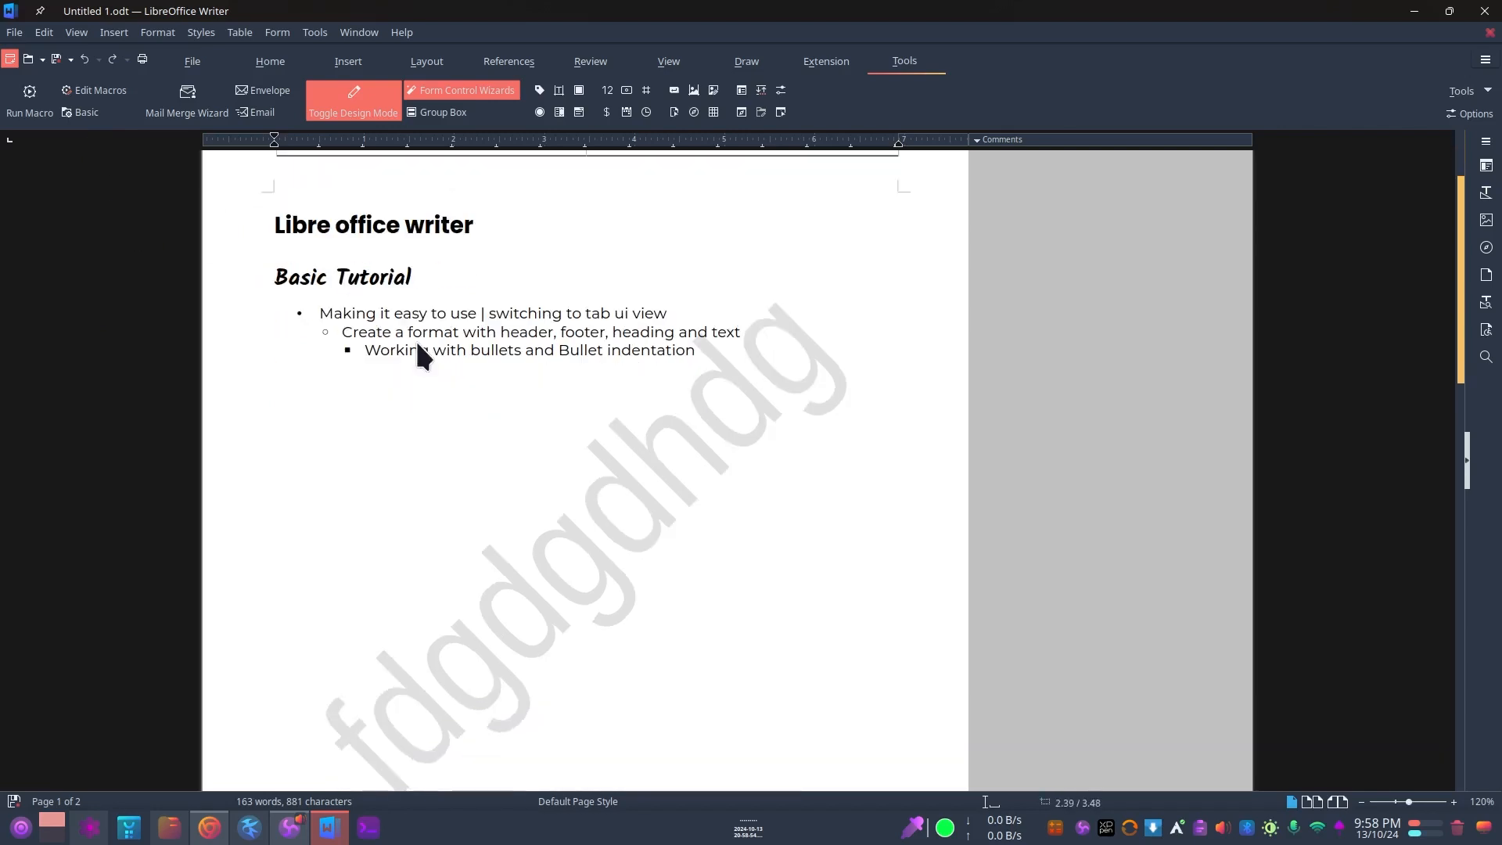
{"action": "scroll", "coordinate": [493, 376], "scroll_direction": "down", "scroll_amount": 6}
{"action": "scroll", "coordinate": [495, 374], "scroll_direction": "down", "scroll_amount": 10}
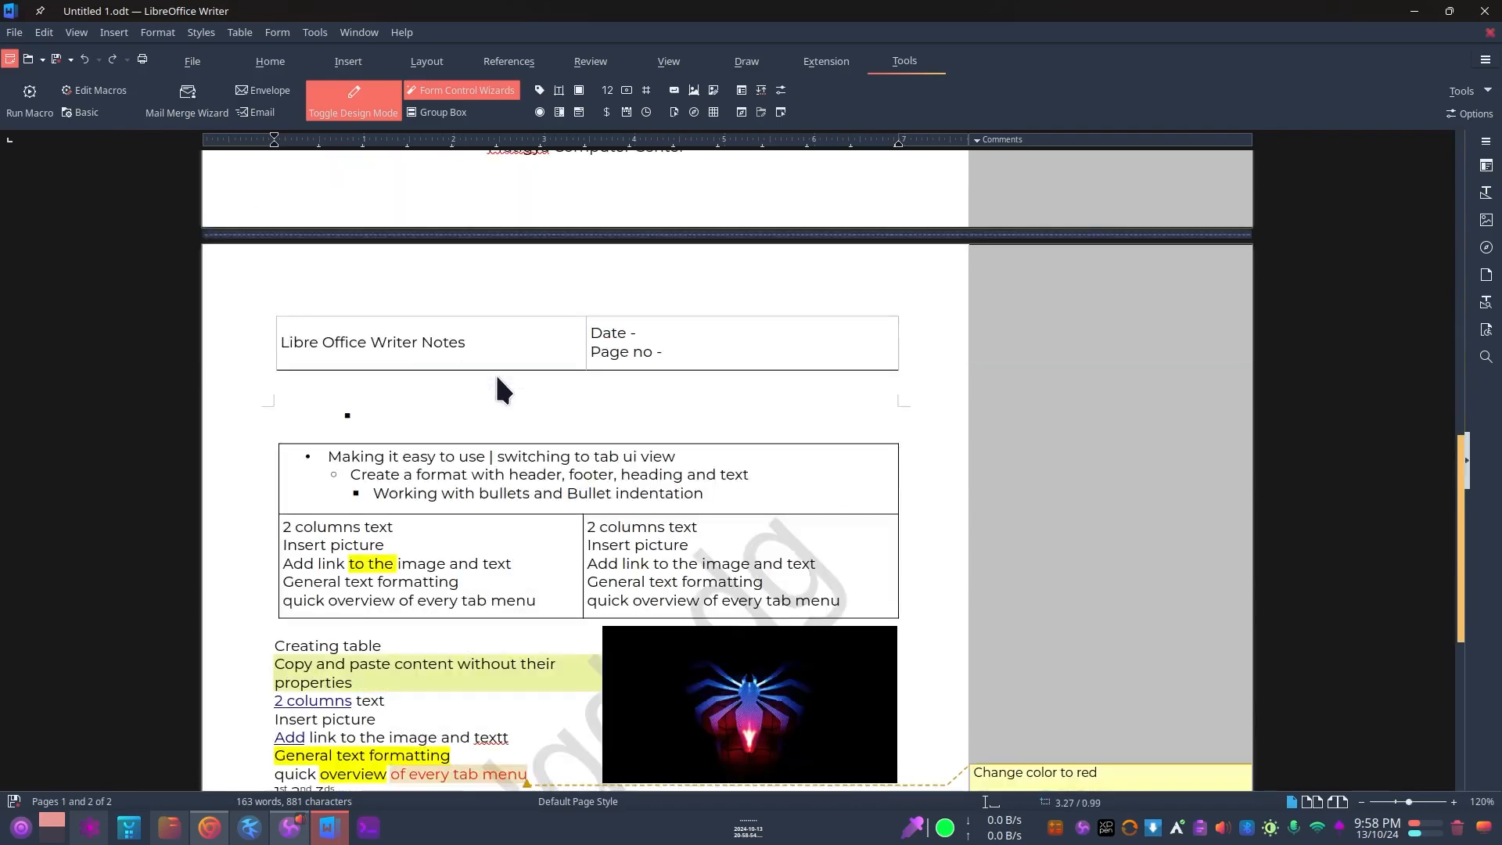
{"action": "scroll", "coordinate": [498, 379], "scroll_direction": "down", "scroll_amount": 3}
{"action": "scroll", "coordinate": [497, 391], "scroll_direction": "up", "scroll_amount": 12}
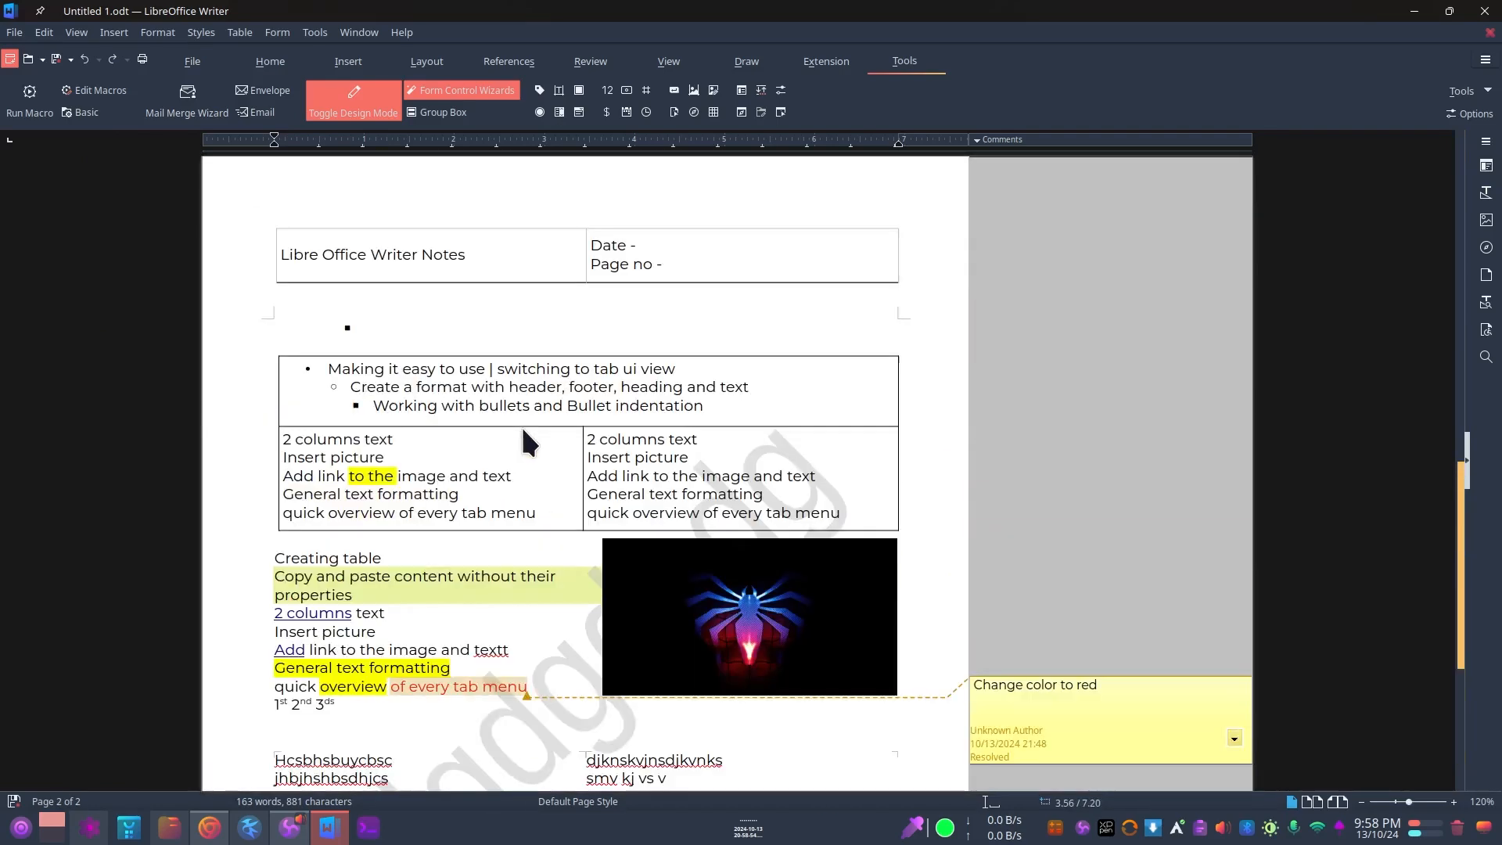
{"action": "scroll", "coordinate": [524, 414], "scroll_direction": "down", "scroll_amount": 5}
{"action": "scroll", "coordinate": [531, 408], "scroll_direction": "down", "scroll_amount": 10}
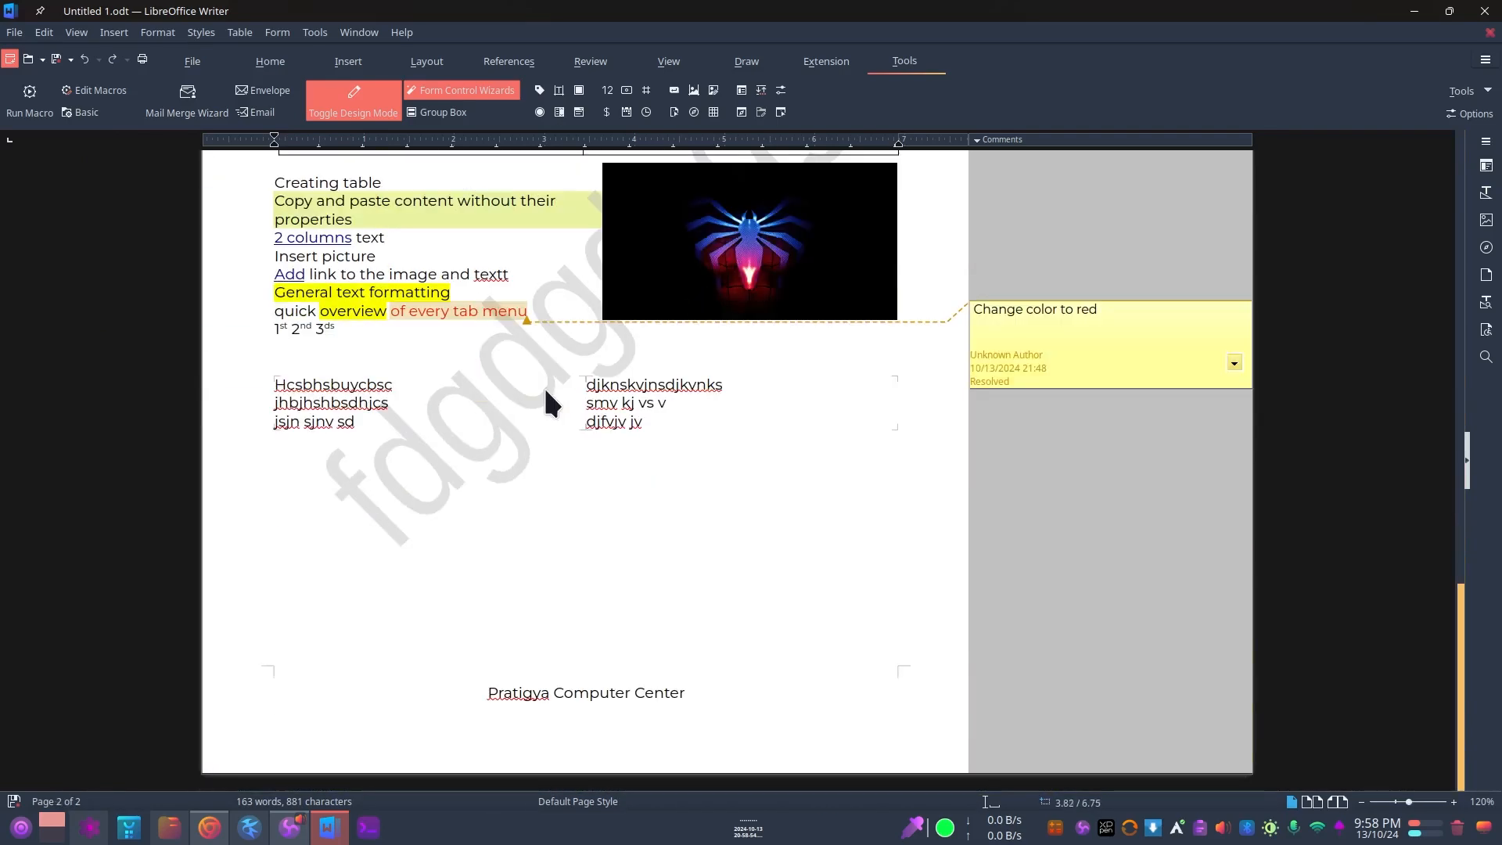
{"action": "scroll", "coordinate": [580, 561], "scroll_direction": "up", "scroll_amount": 6}
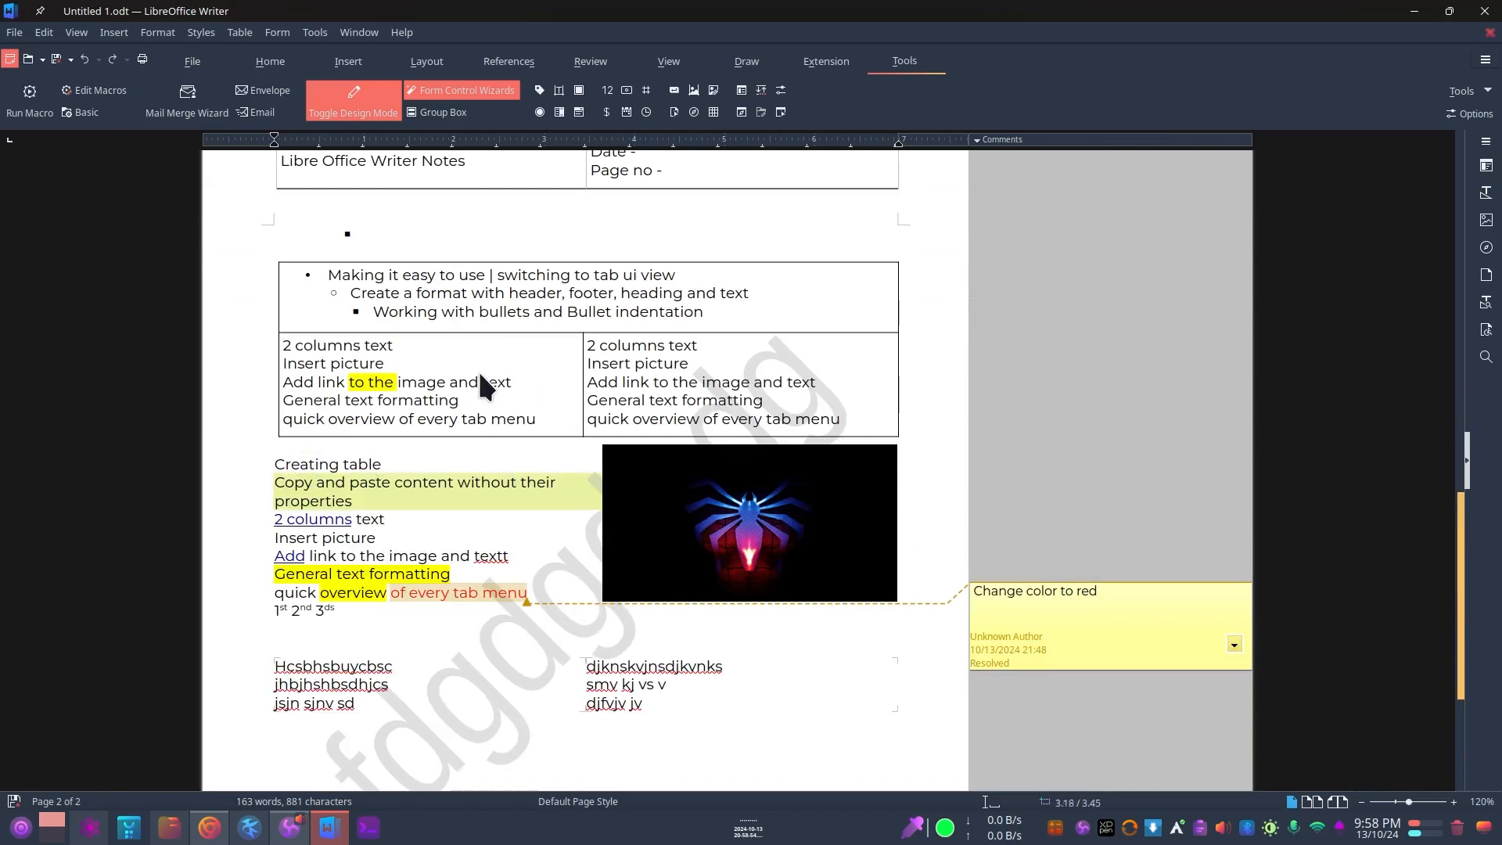
Compare the tools offered for the page 2 table and for selected text below it, ending in the table's "quick overview" line, and return to page 1.
{"action": "left_click", "coordinate": [421, 394]}
{"action": "scroll", "coordinate": [431, 561], "scroll_direction": "down", "scroll_amount": 3}
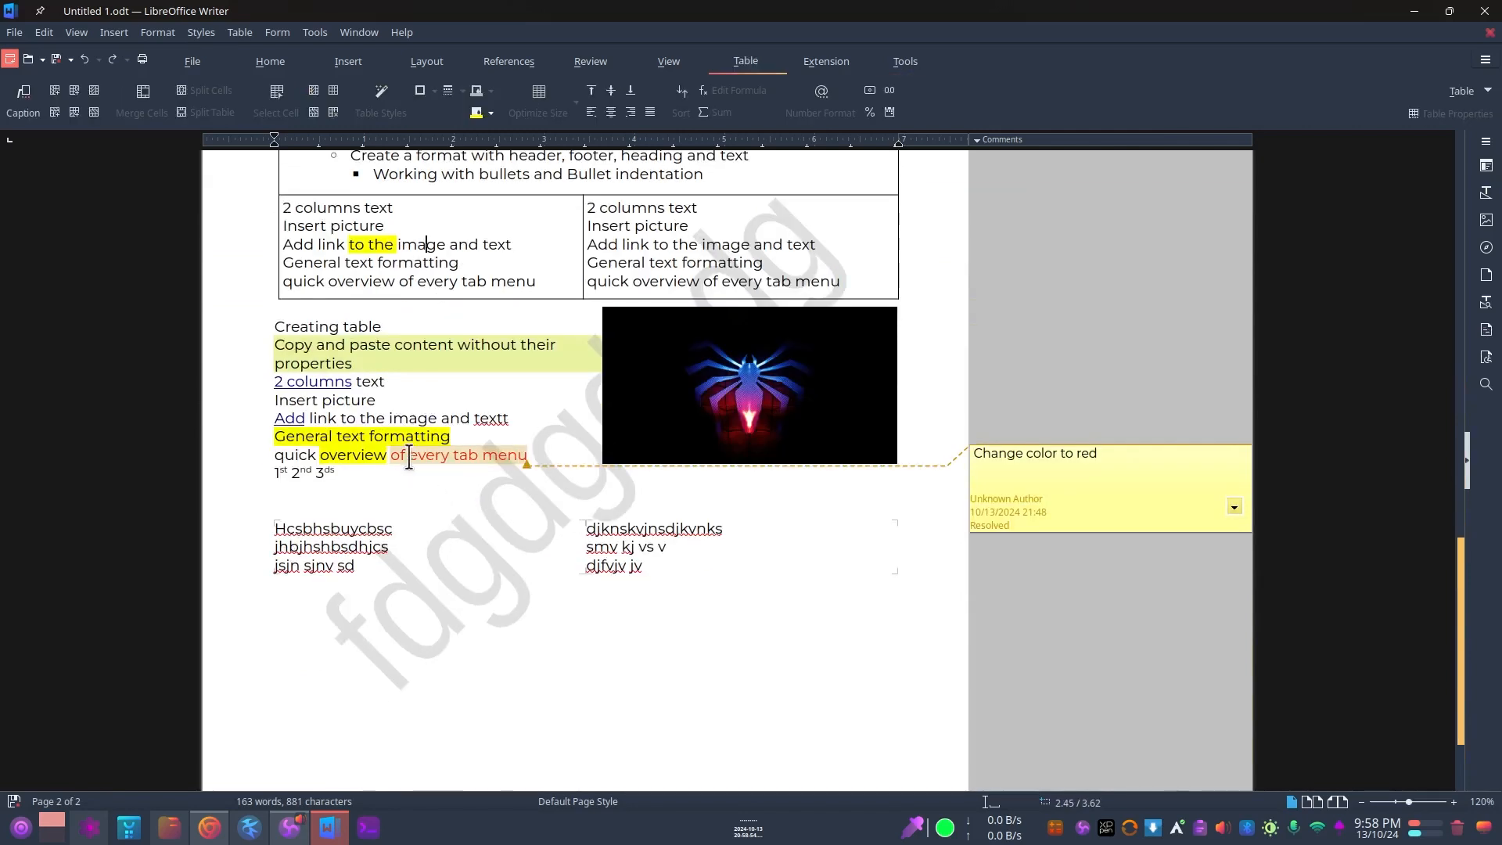
{"action": "left_click_drag", "start_coordinate": [328, 417], "coordinate": [509, 418]}
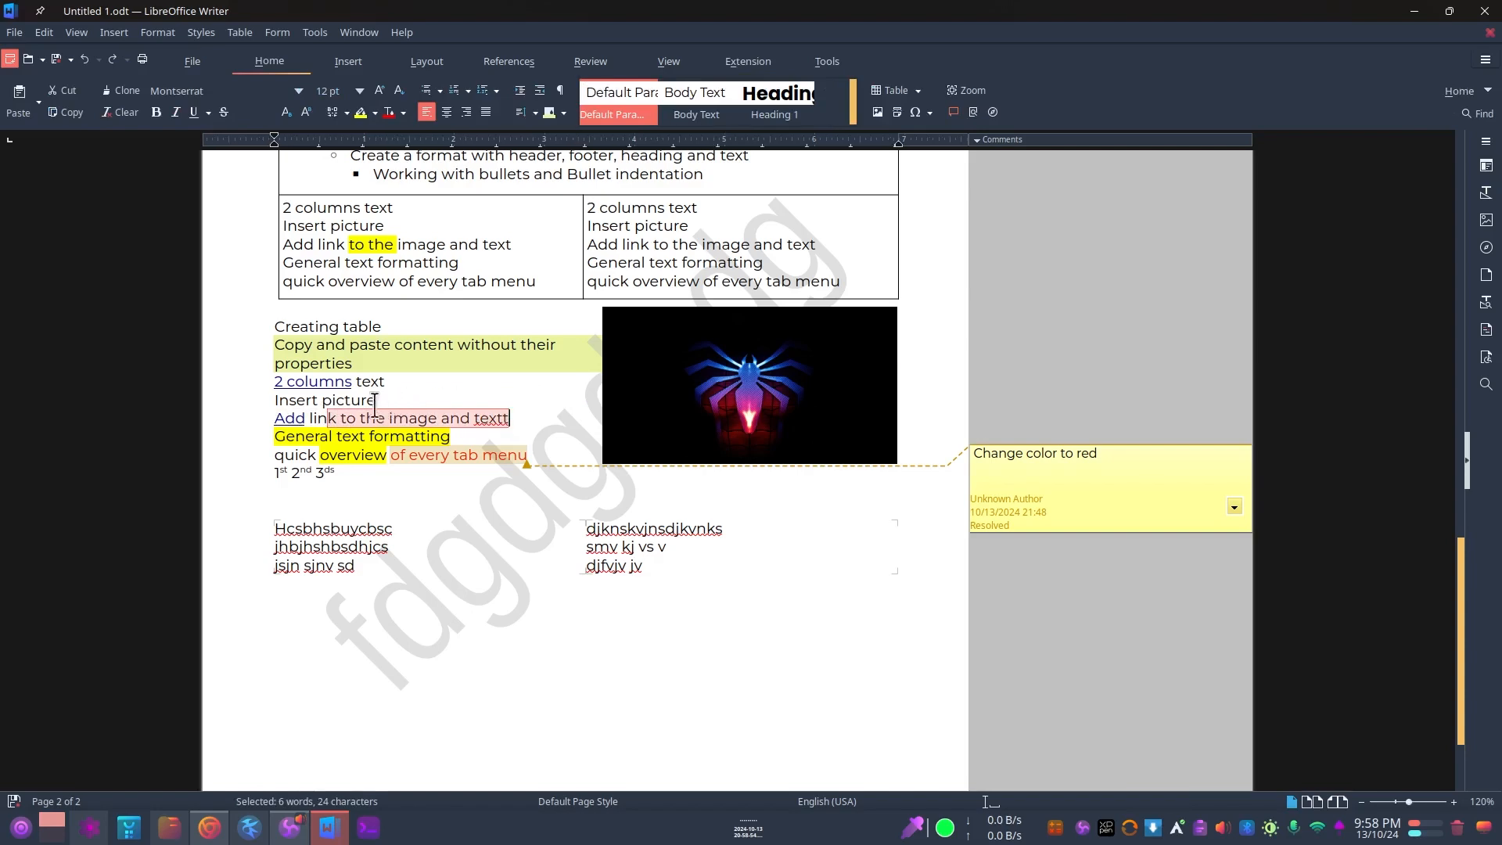
{"action": "left_click", "coordinate": [358, 382]}
{"action": "left_click_drag", "start_coordinate": [363, 382], "coordinate": [395, 382]}
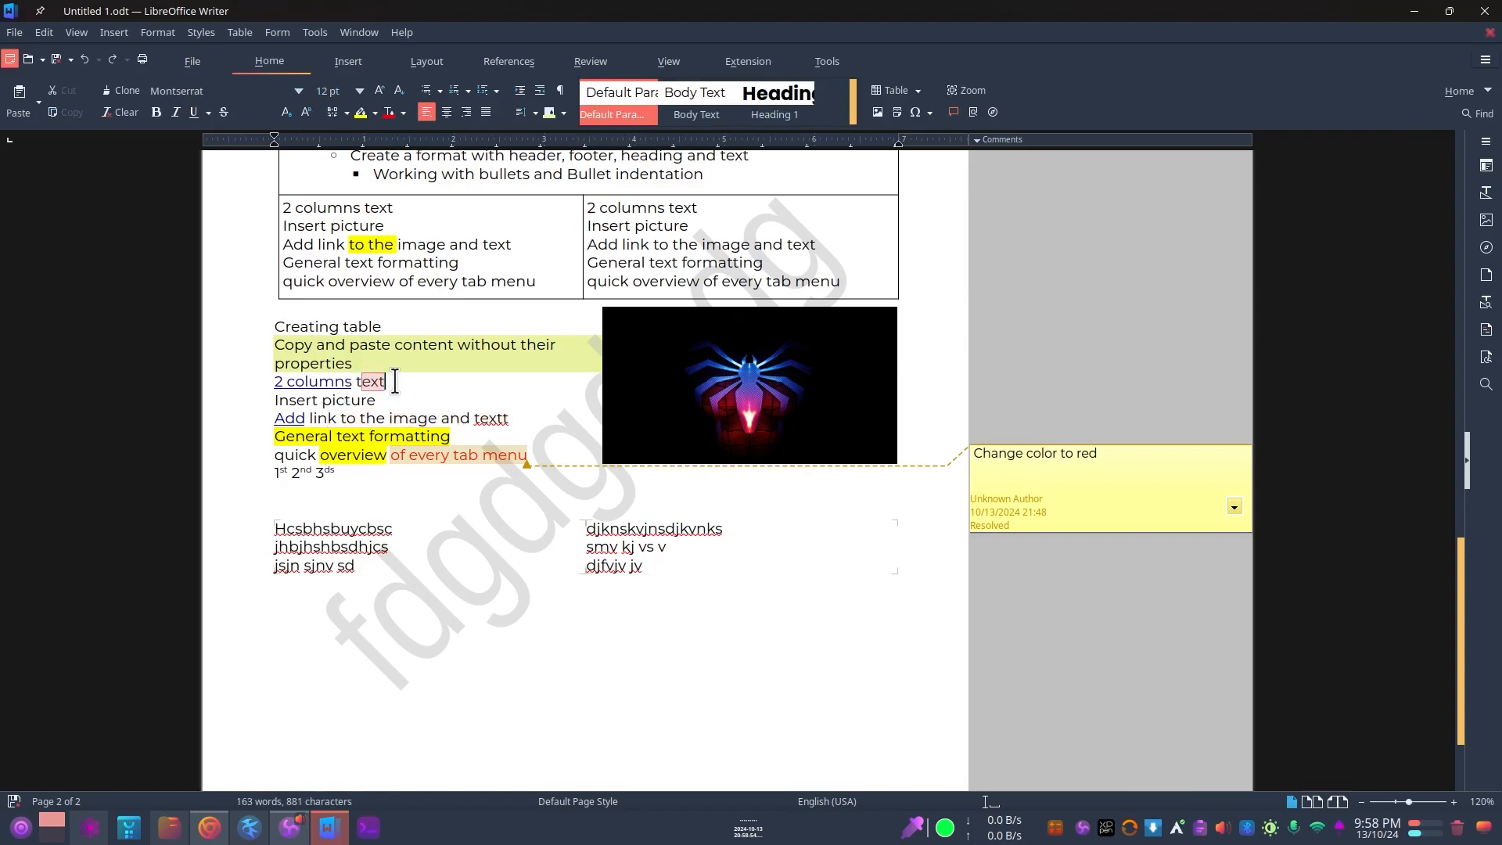
{"action": "left_click", "coordinate": [410, 281]}
{"action": "scroll", "coordinate": [429, 295], "scroll_direction": "up", "scroll_amount": 10}
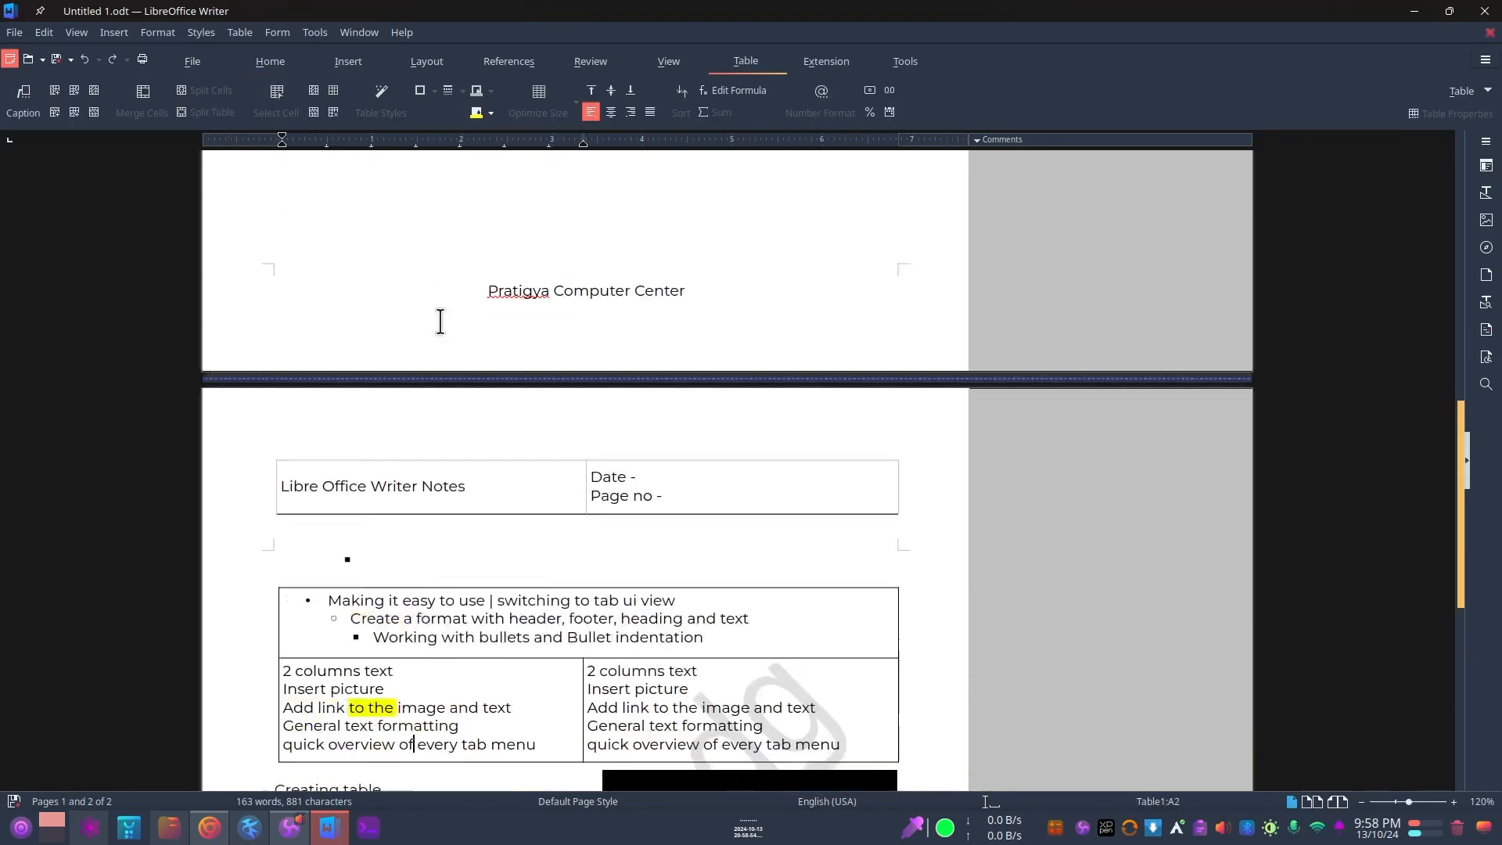
{"action": "scroll", "coordinate": [443, 317], "scroll_direction": "up", "scroll_amount": 6}
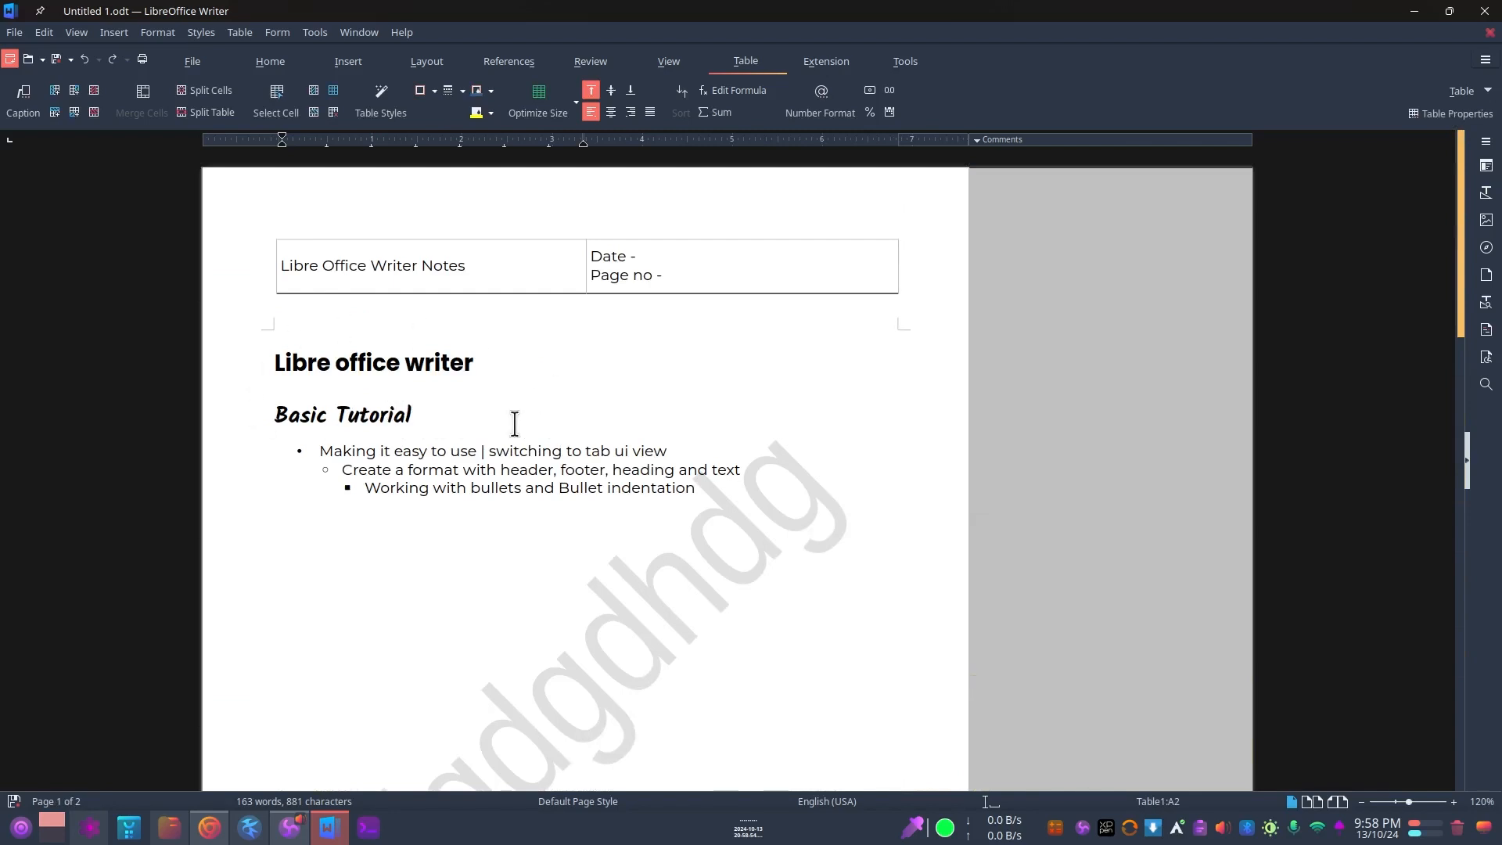